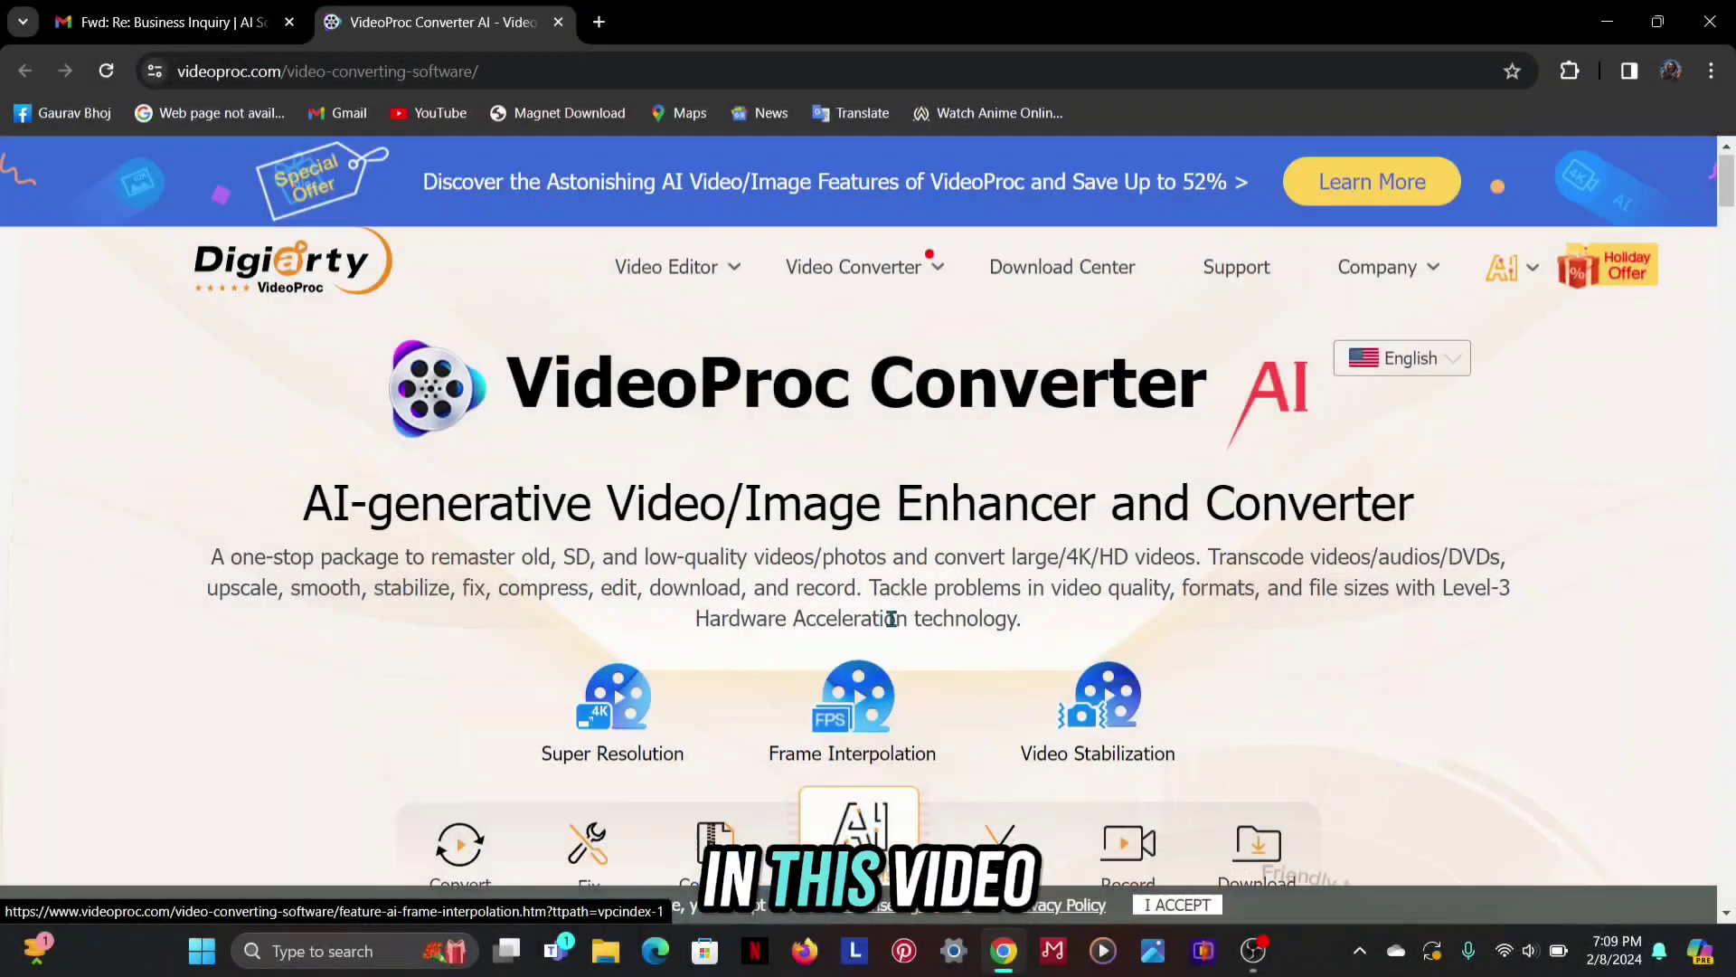
Scroll the product page past Hardware Acceleration, formats and Fix & Enhance down to Rough Cut
{"action": "scroll", "coordinate": [891, 618], "scroll_direction": "down", "scroll_amount": 15}
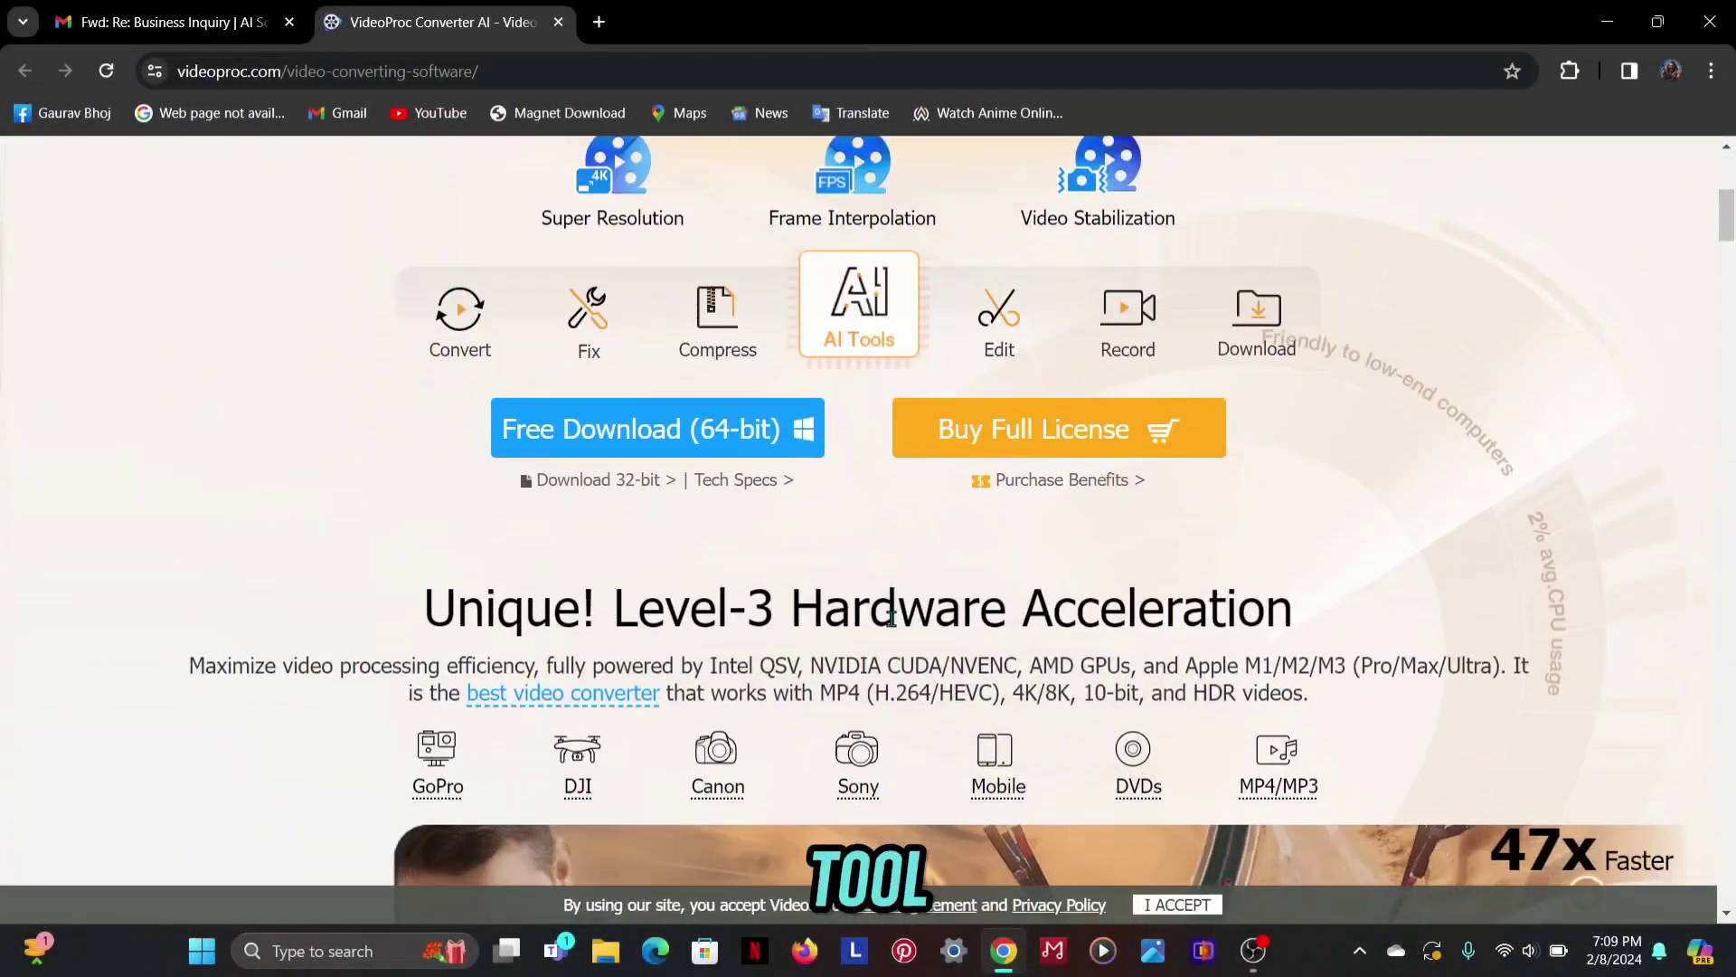
{"action": "scroll", "coordinate": [894, 624], "scroll_direction": "down", "scroll_amount": 12}
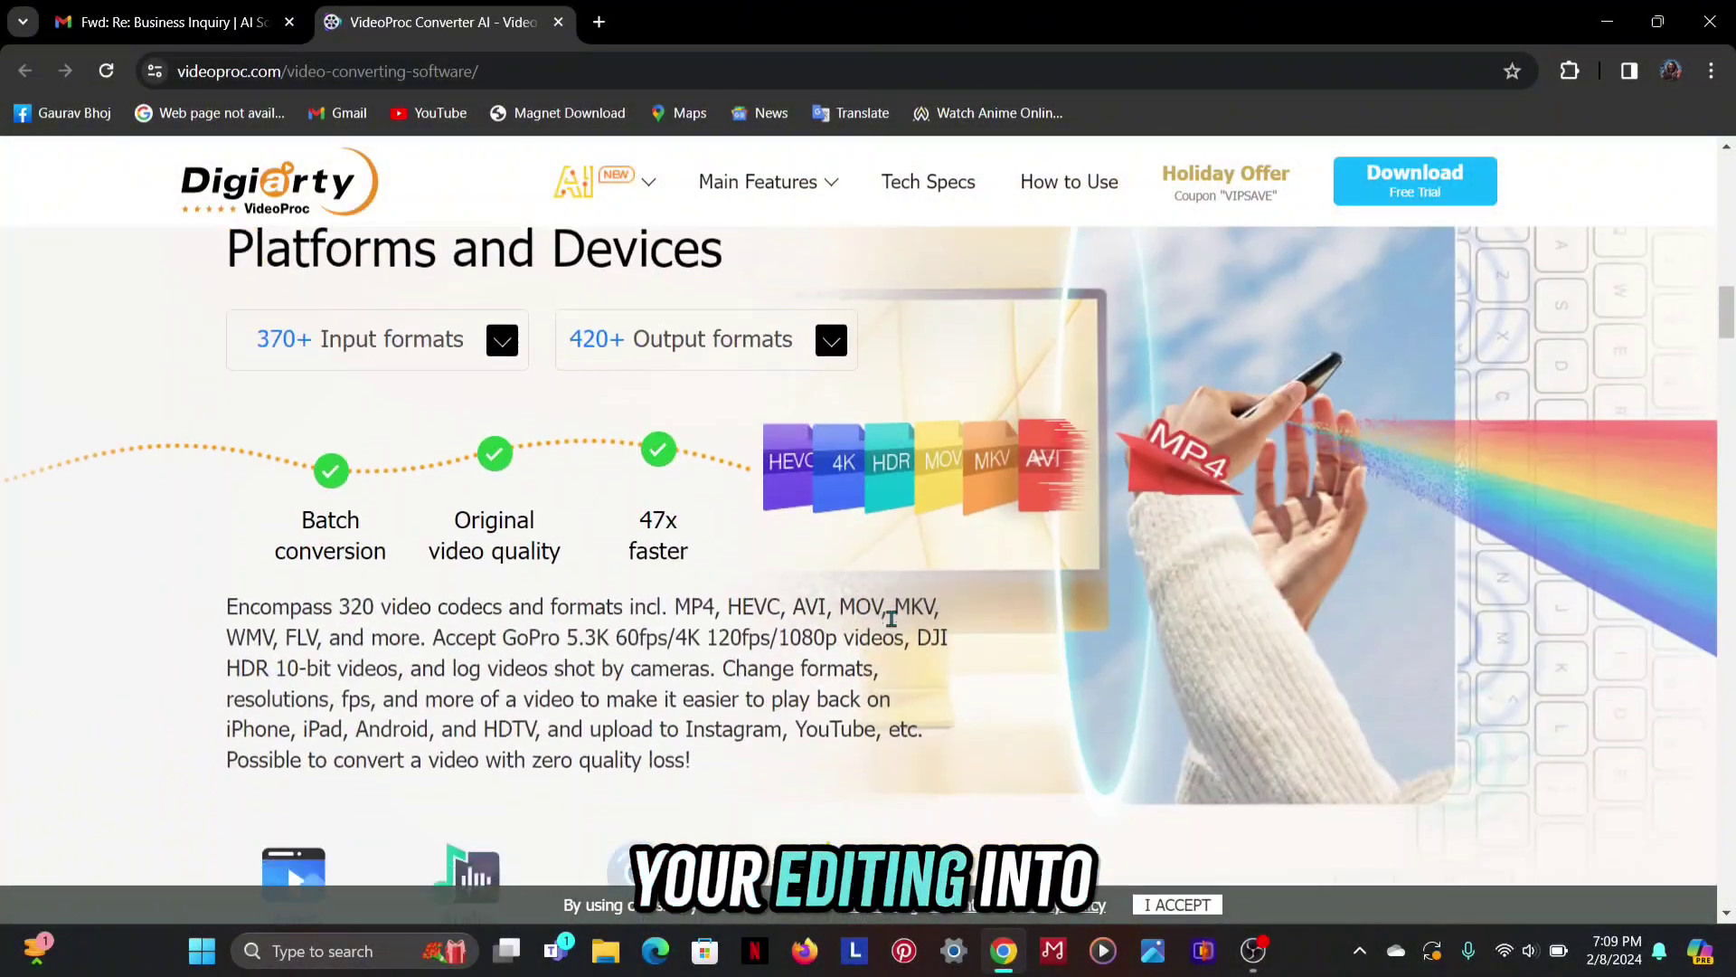
{"action": "scroll", "coordinate": [1022, 728], "scroll_direction": "down", "scroll_amount": 15}
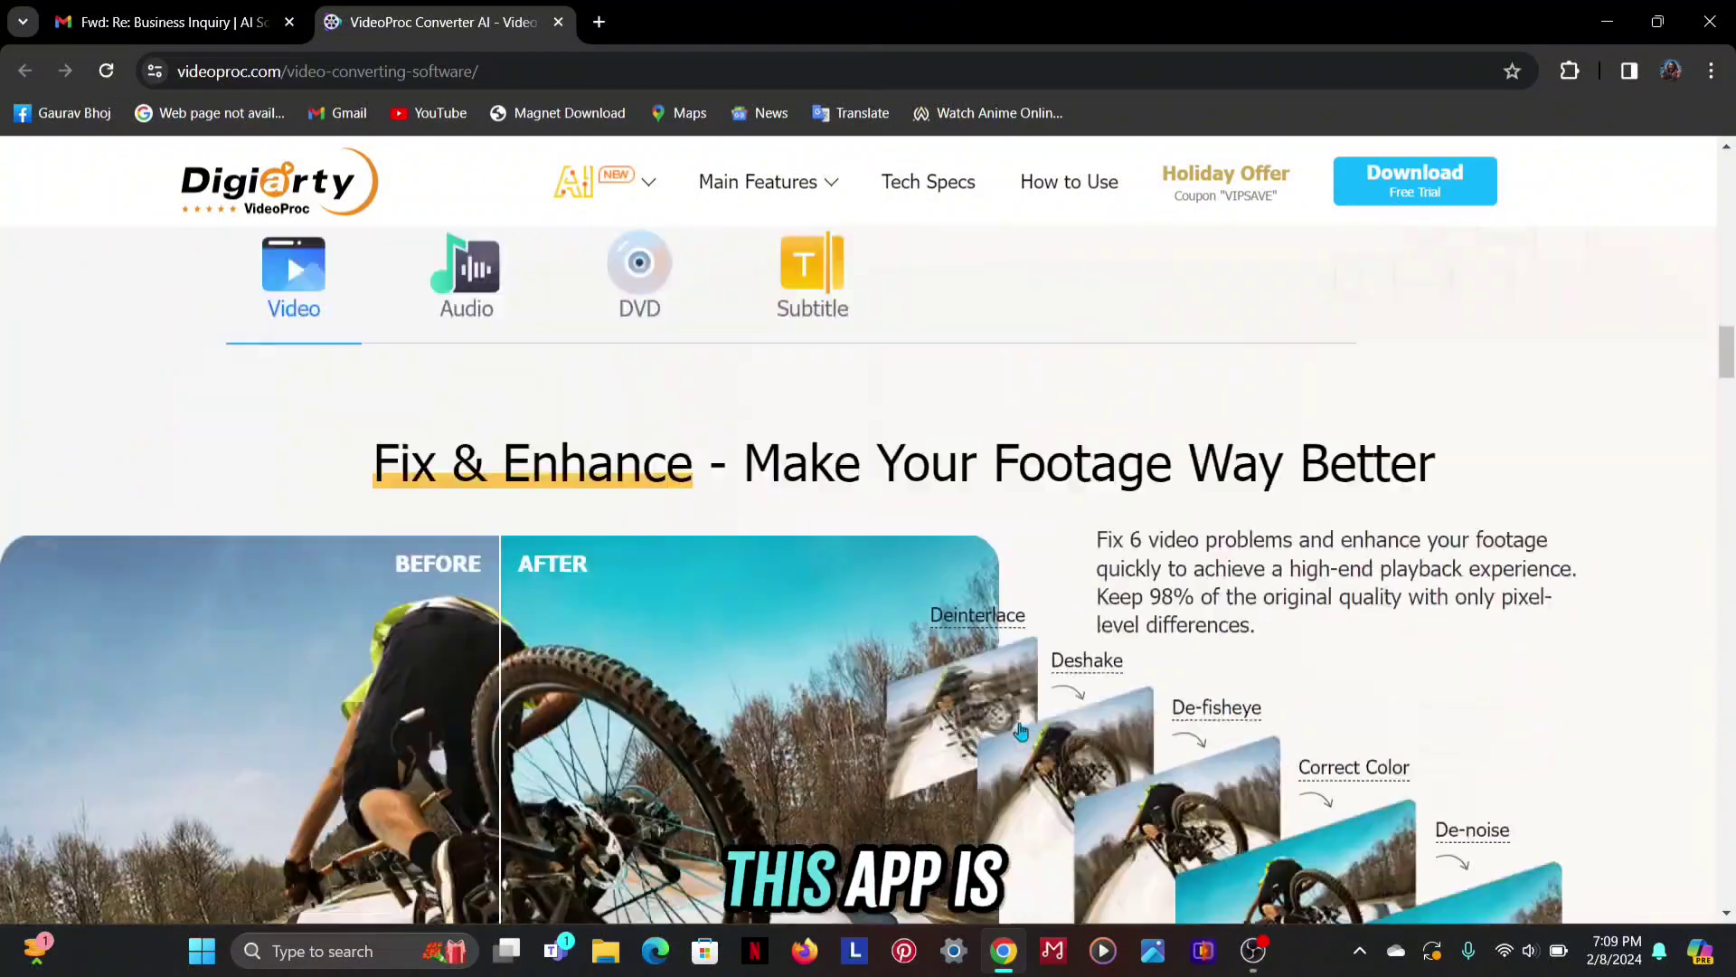
{"action": "scroll", "coordinate": [1022, 728], "scroll_direction": "down", "scroll_amount": 10}
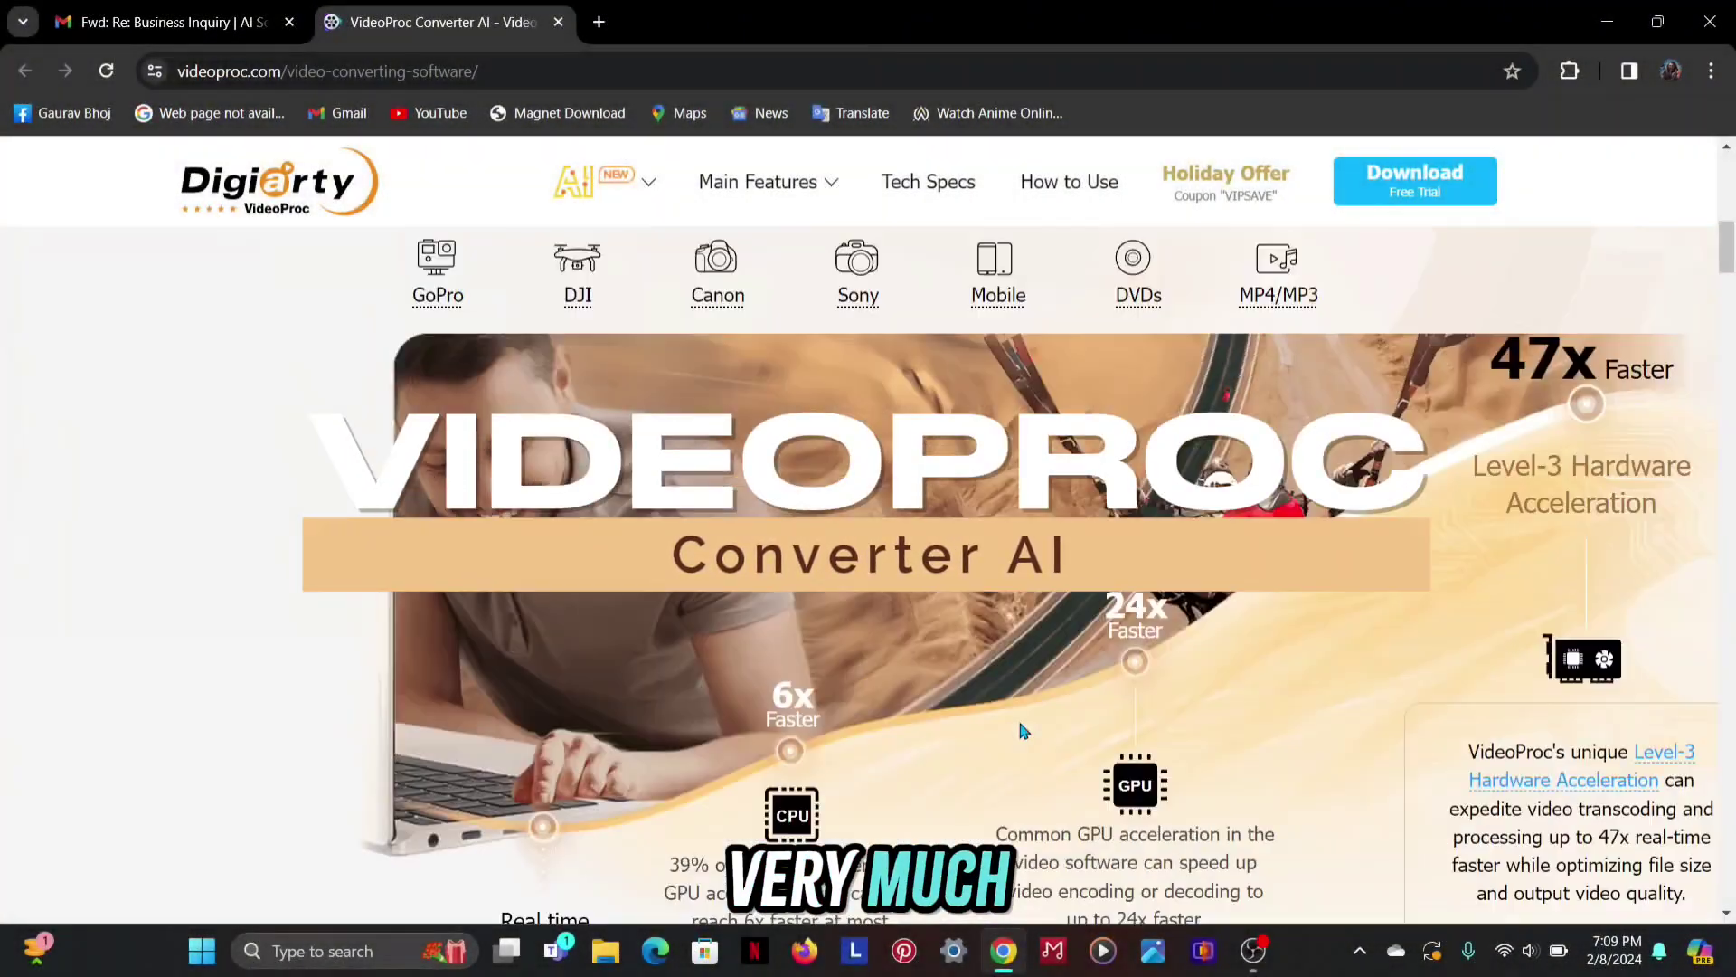
Scroll back up on the VideoProc home screen and launch the Super Resolution tool
{"action": "scroll", "coordinate": [1021, 730], "scroll_direction": "up", "scroll_amount": 9}
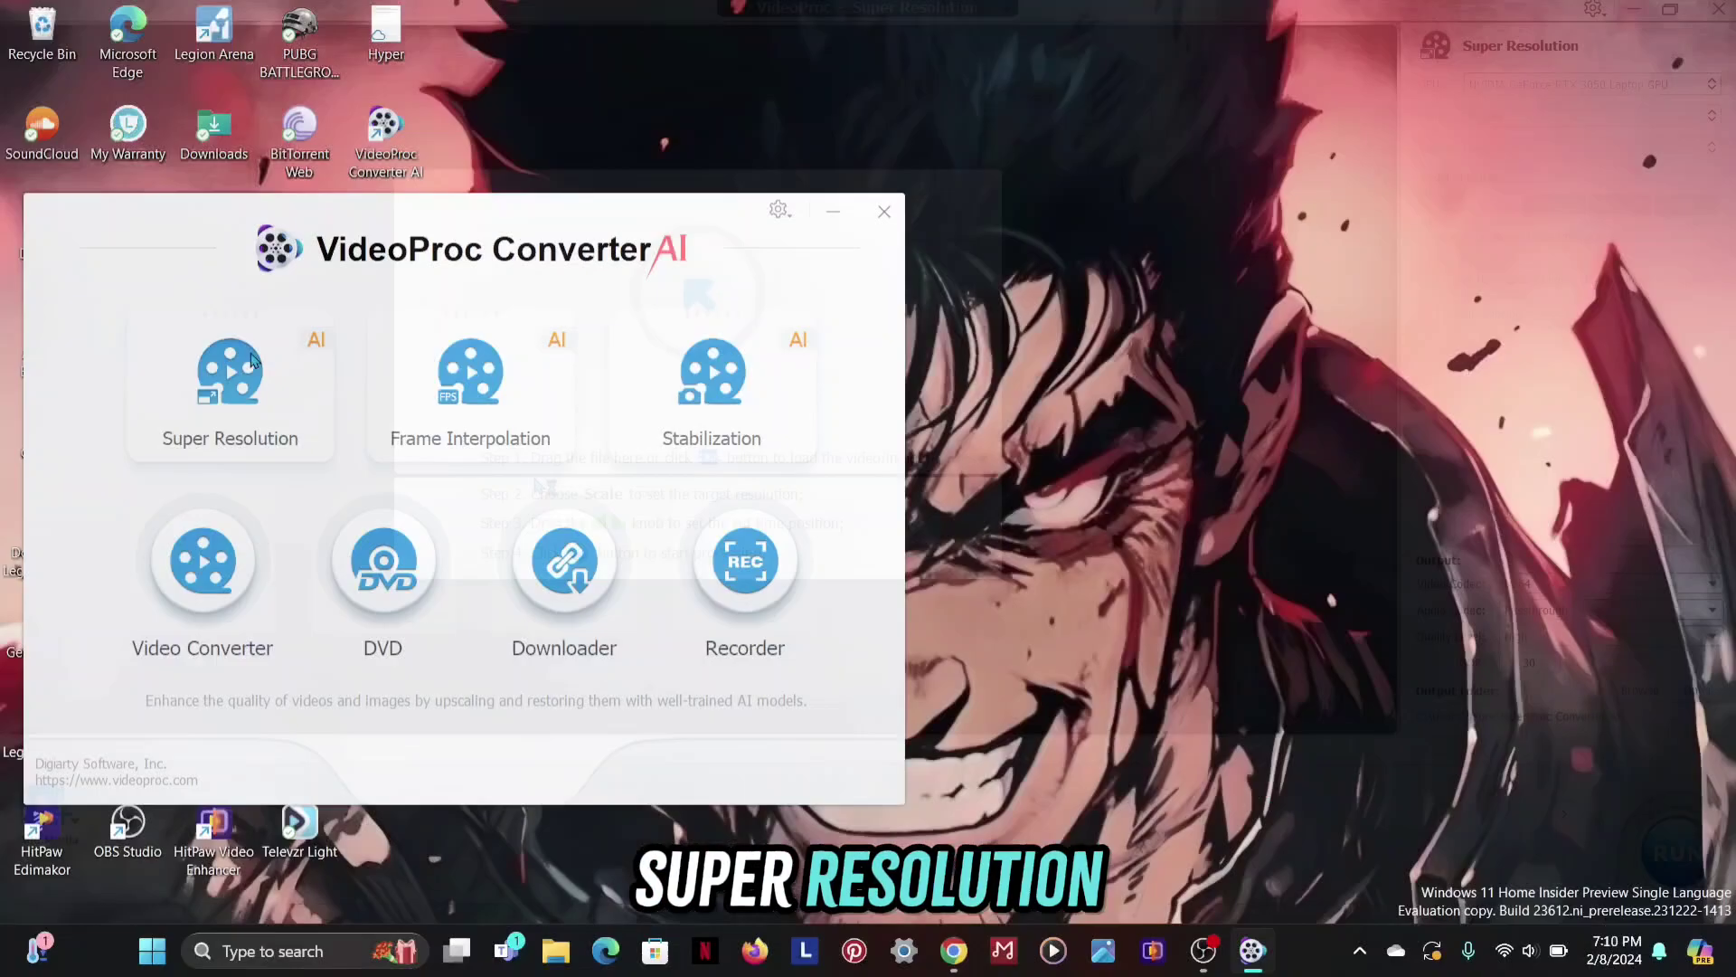
{"action": "left_click", "coordinate": [479, 461]}
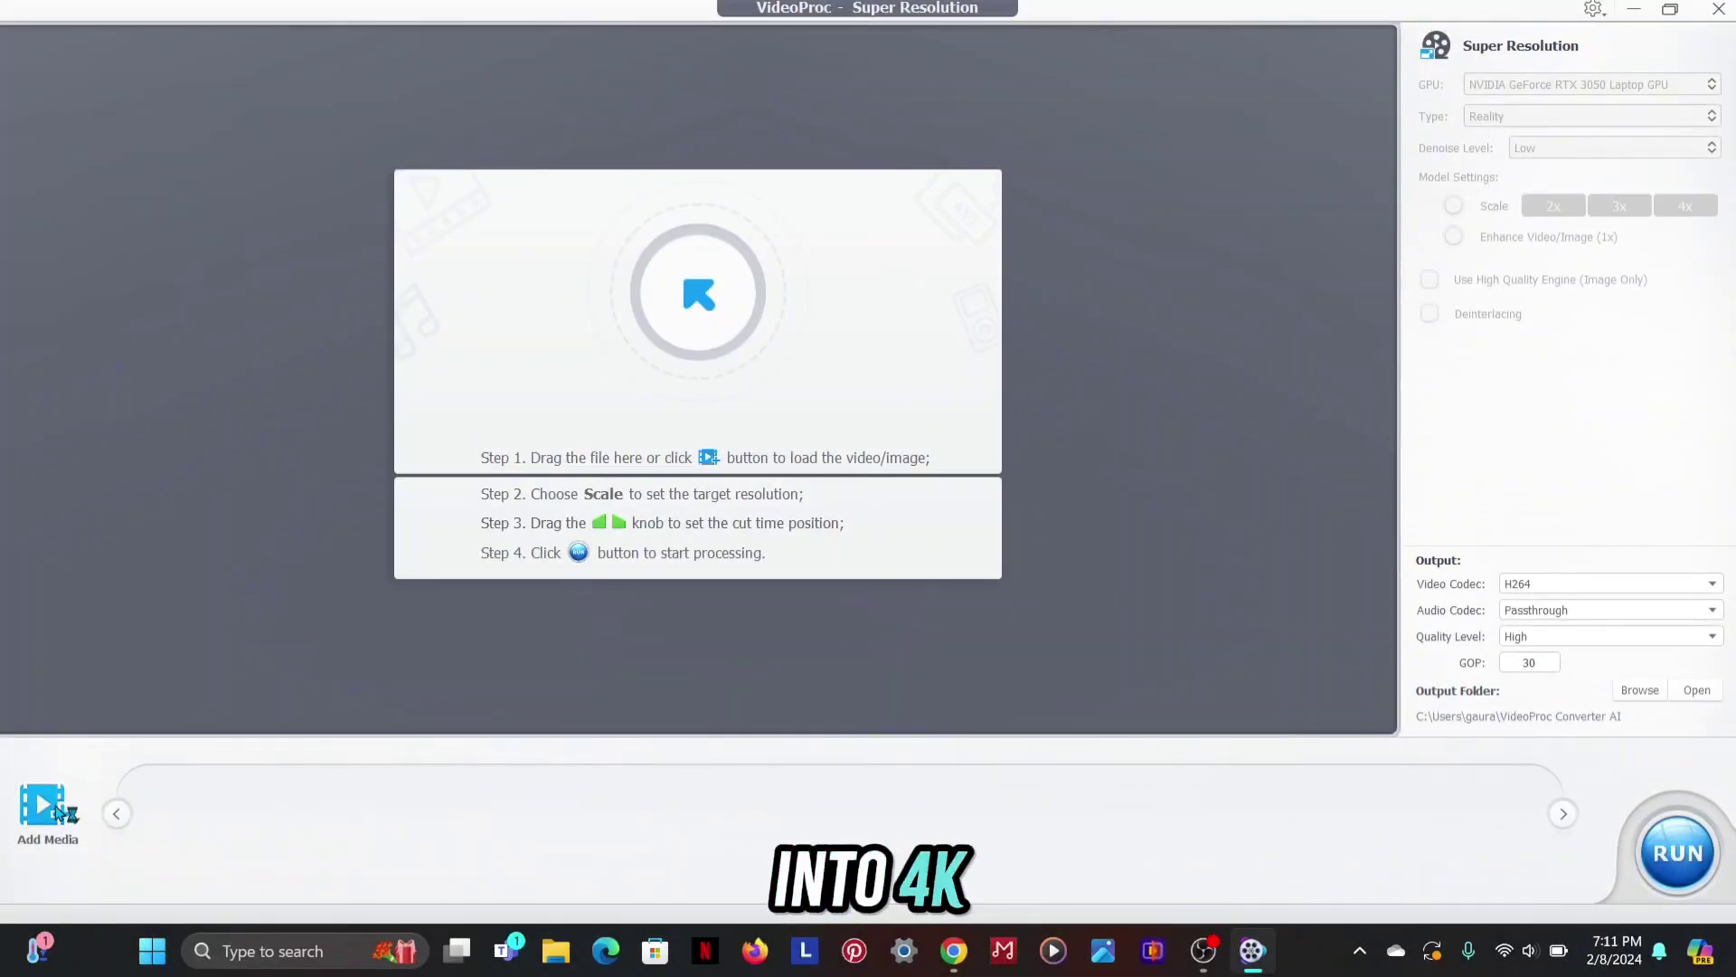
Load 0208.mp4 into Super Resolution, keeping the NVIDIA GPU for processing
{"action": "left_click", "coordinate": [55, 811]}
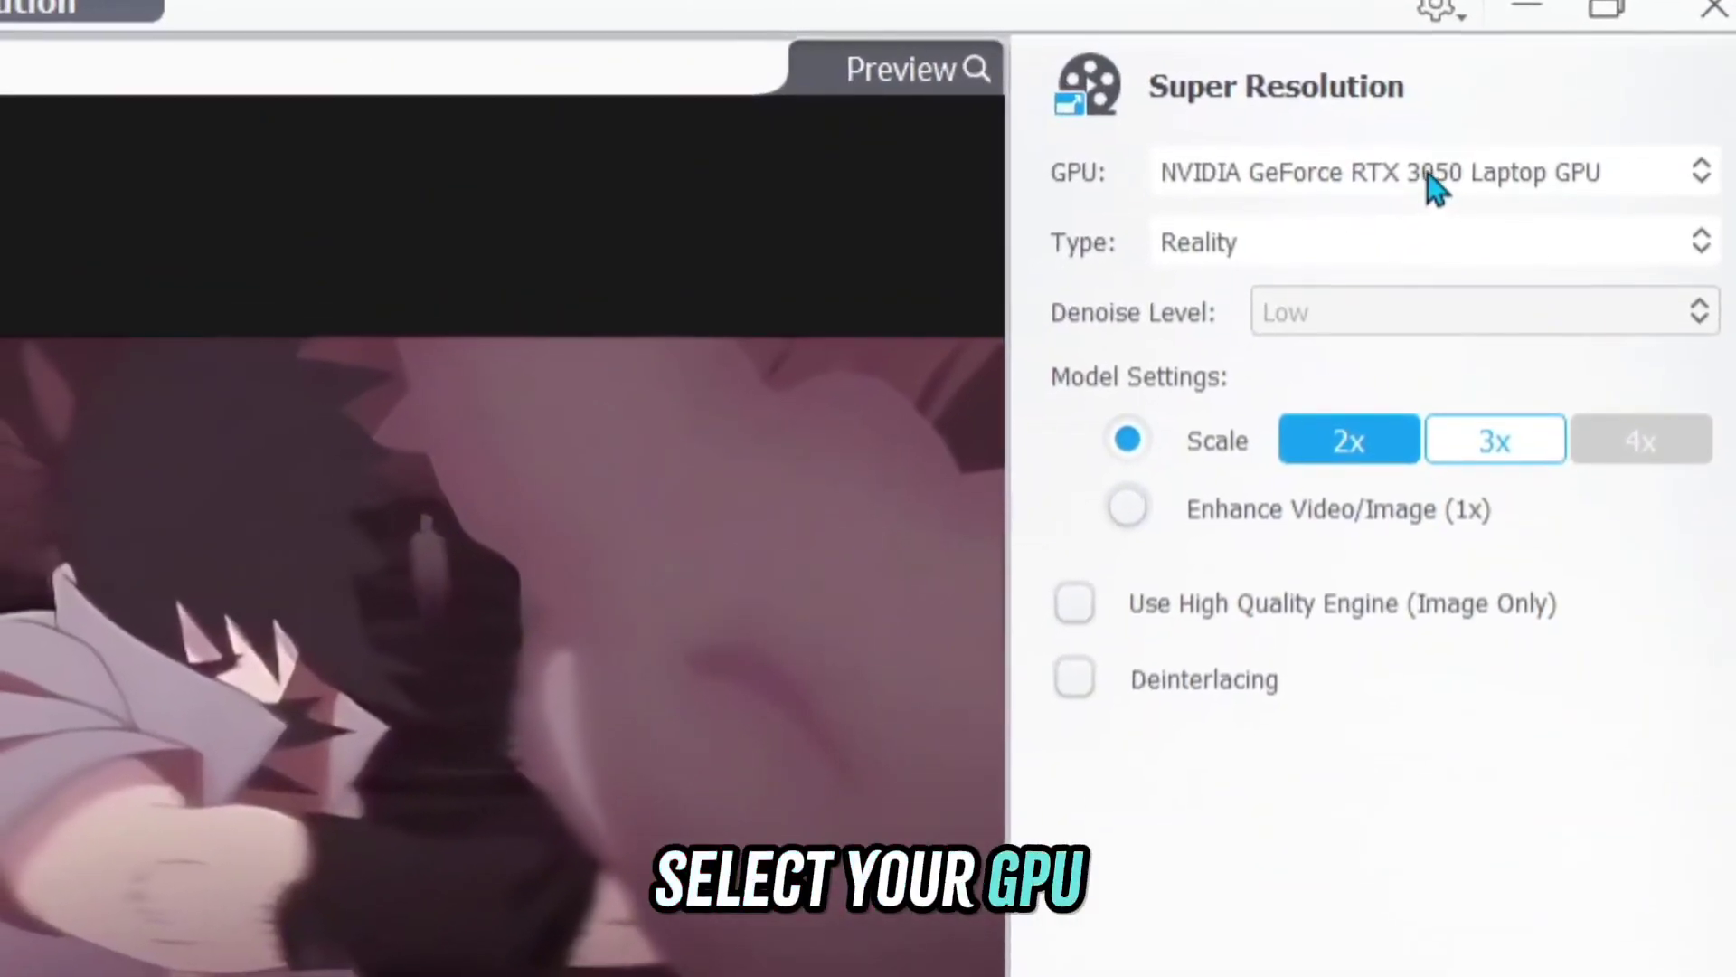
{"action": "left_click", "coordinate": [1434, 176]}
{"action": "left_click", "coordinate": [1438, 172]}
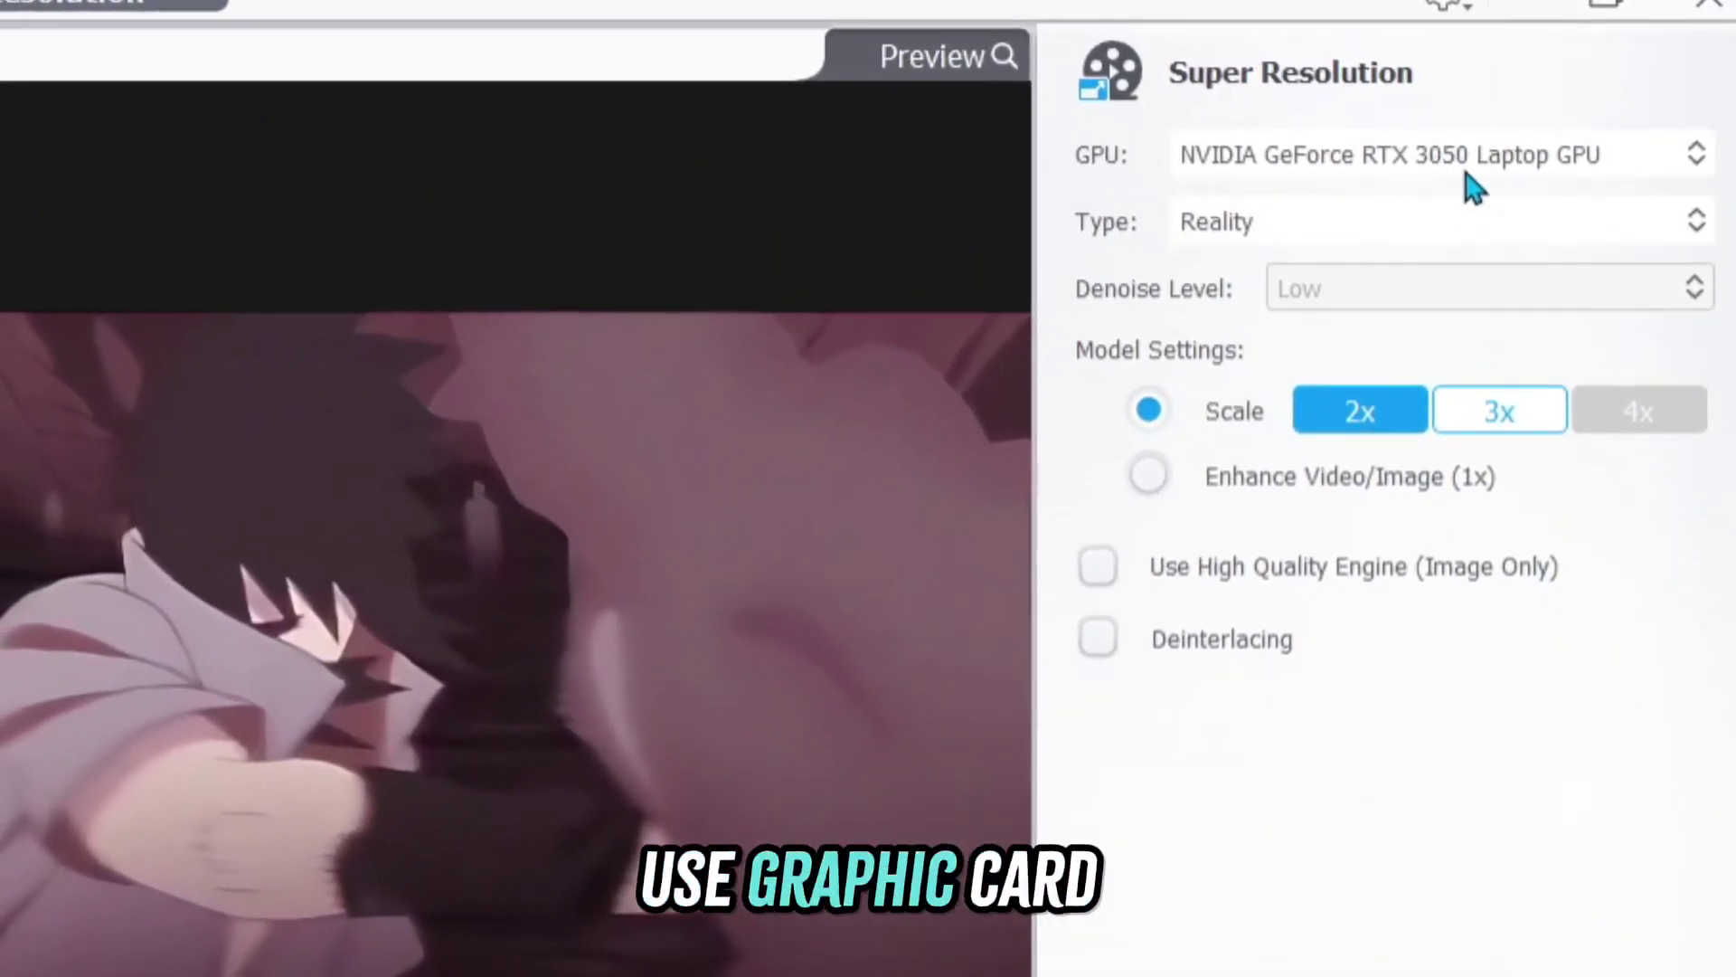
Set the model type to Anime and choose Enhance Video/Image (1x)
{"action": "left_click", "coordinate": [1448, 223]}
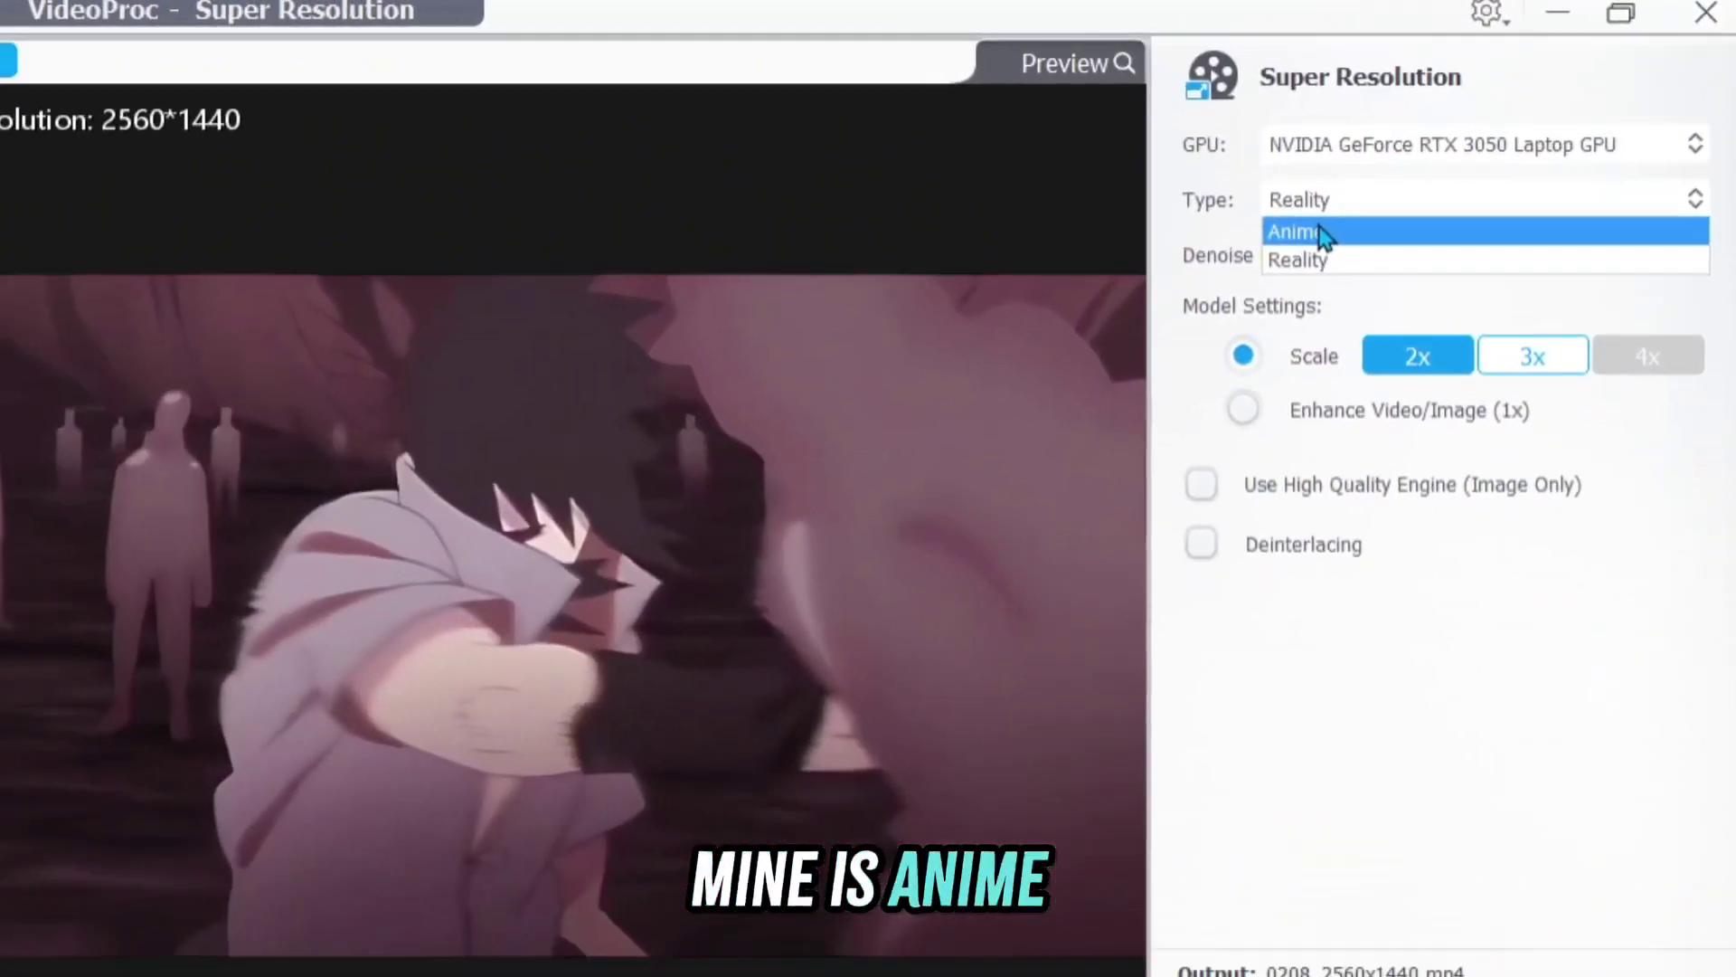
{"action": "left_click", "coordinate": [1241, 276]}
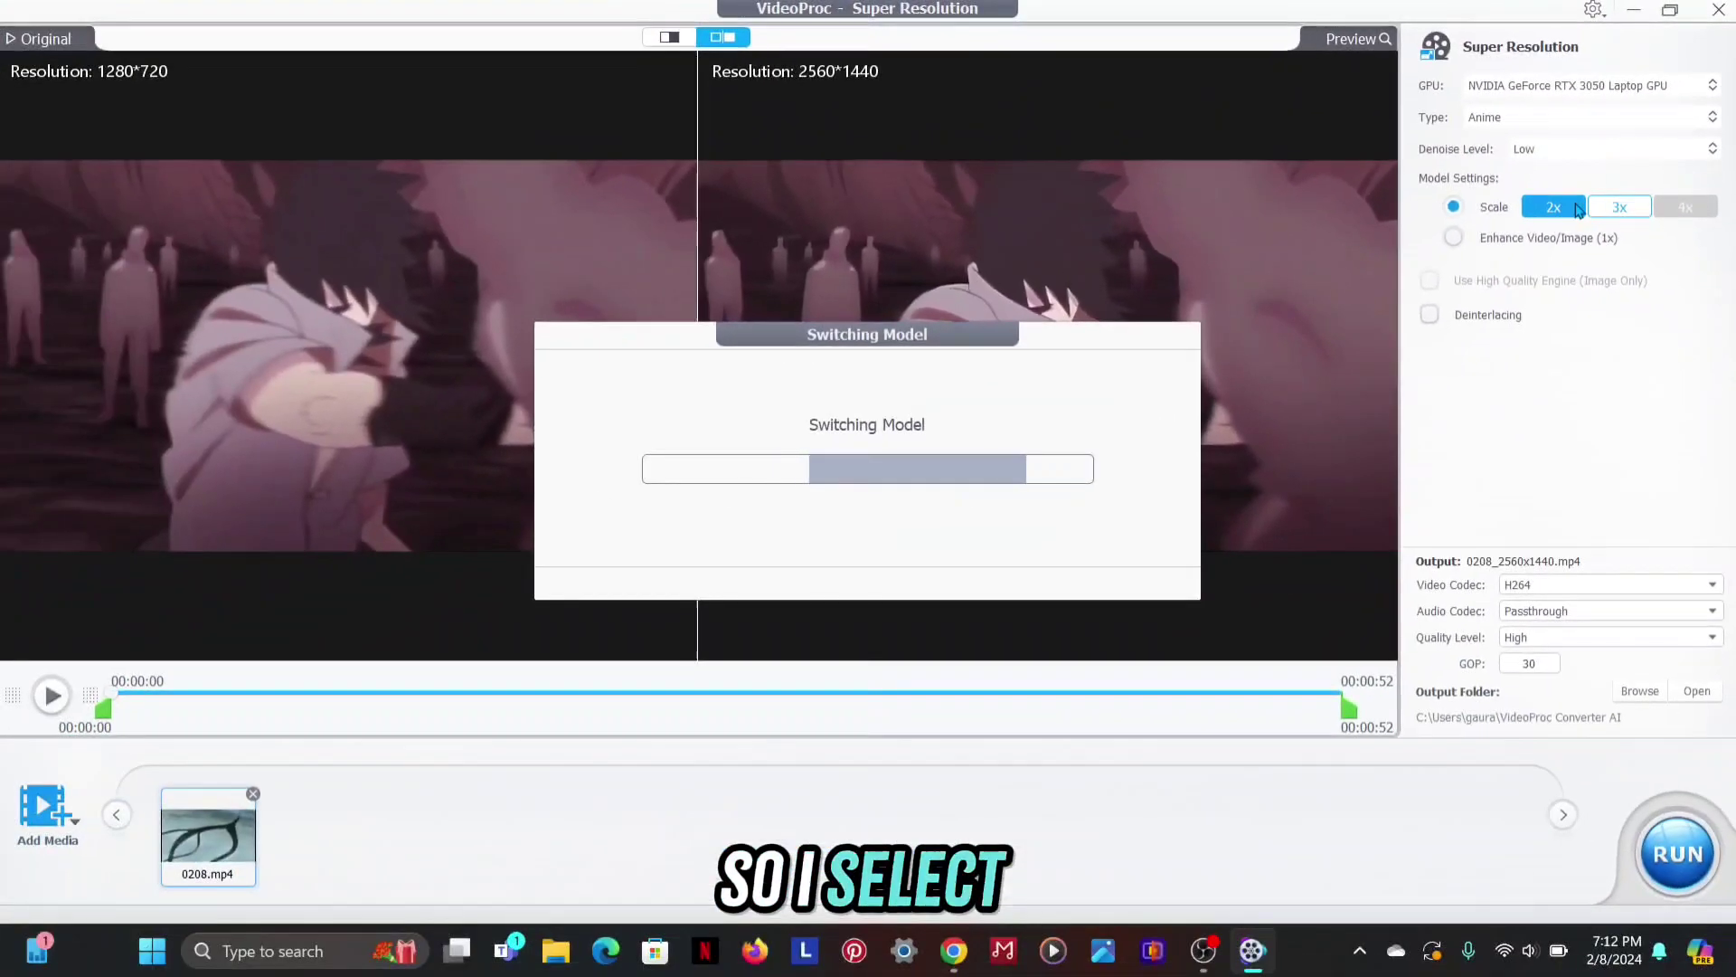
{"action": "left_click", "coordinate": [129, 76]}
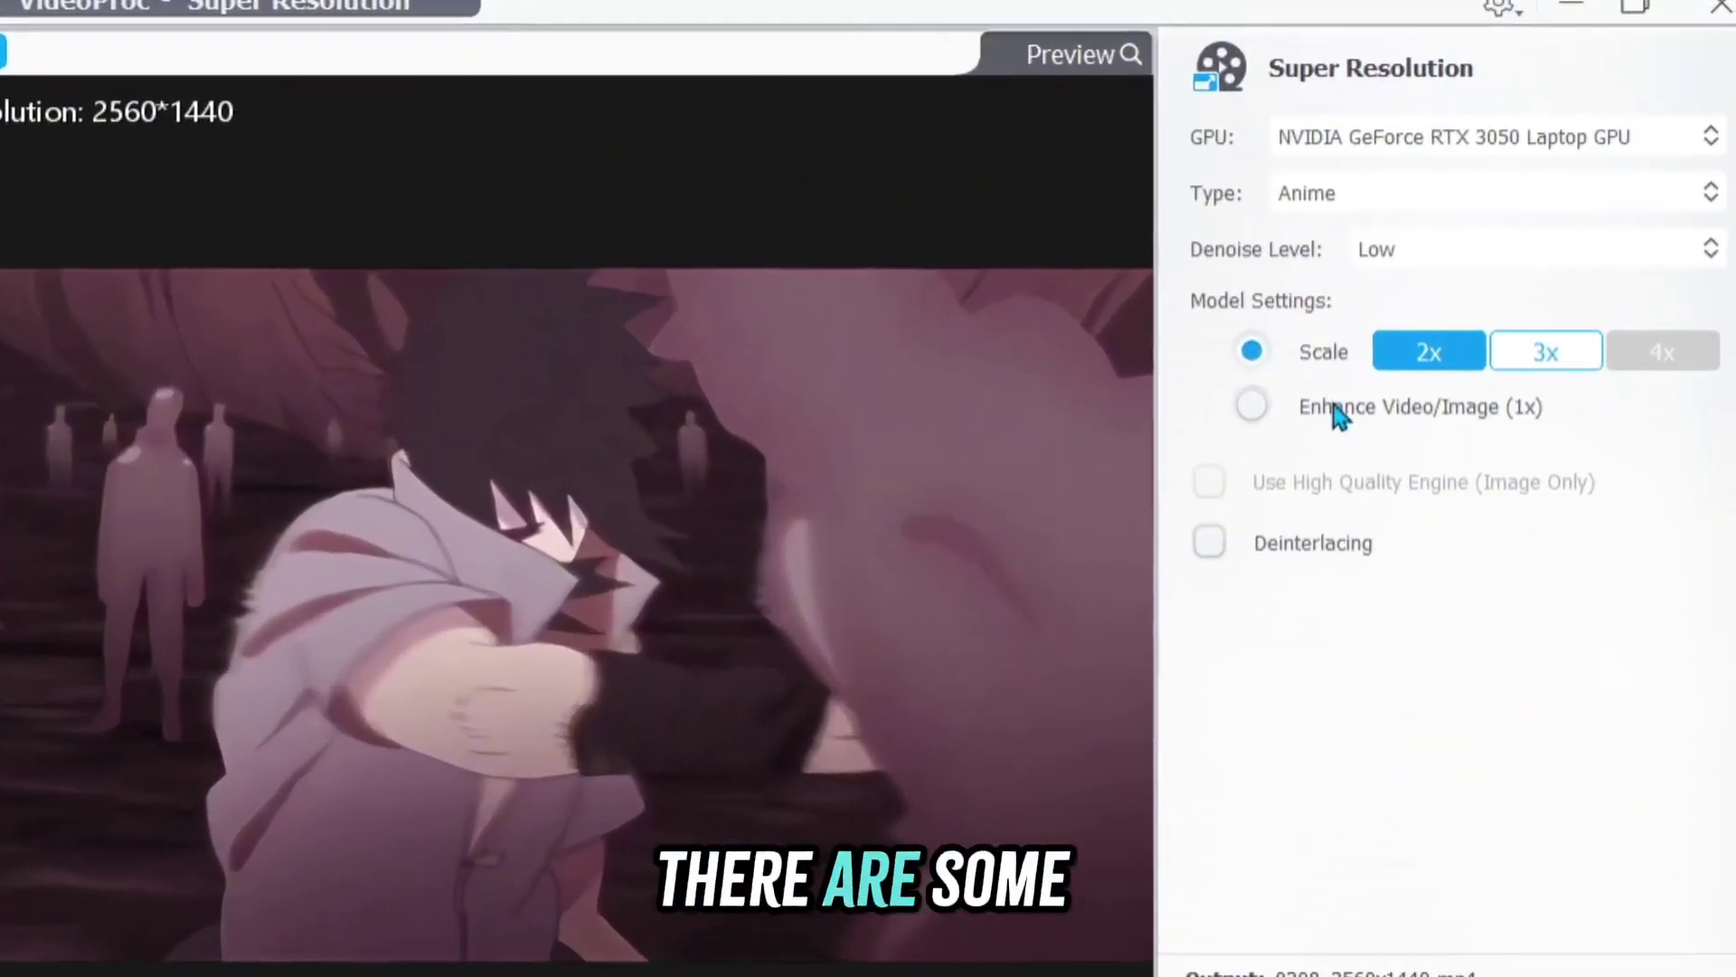
{"action": "left_click", "coordinate": [1228, 412]}
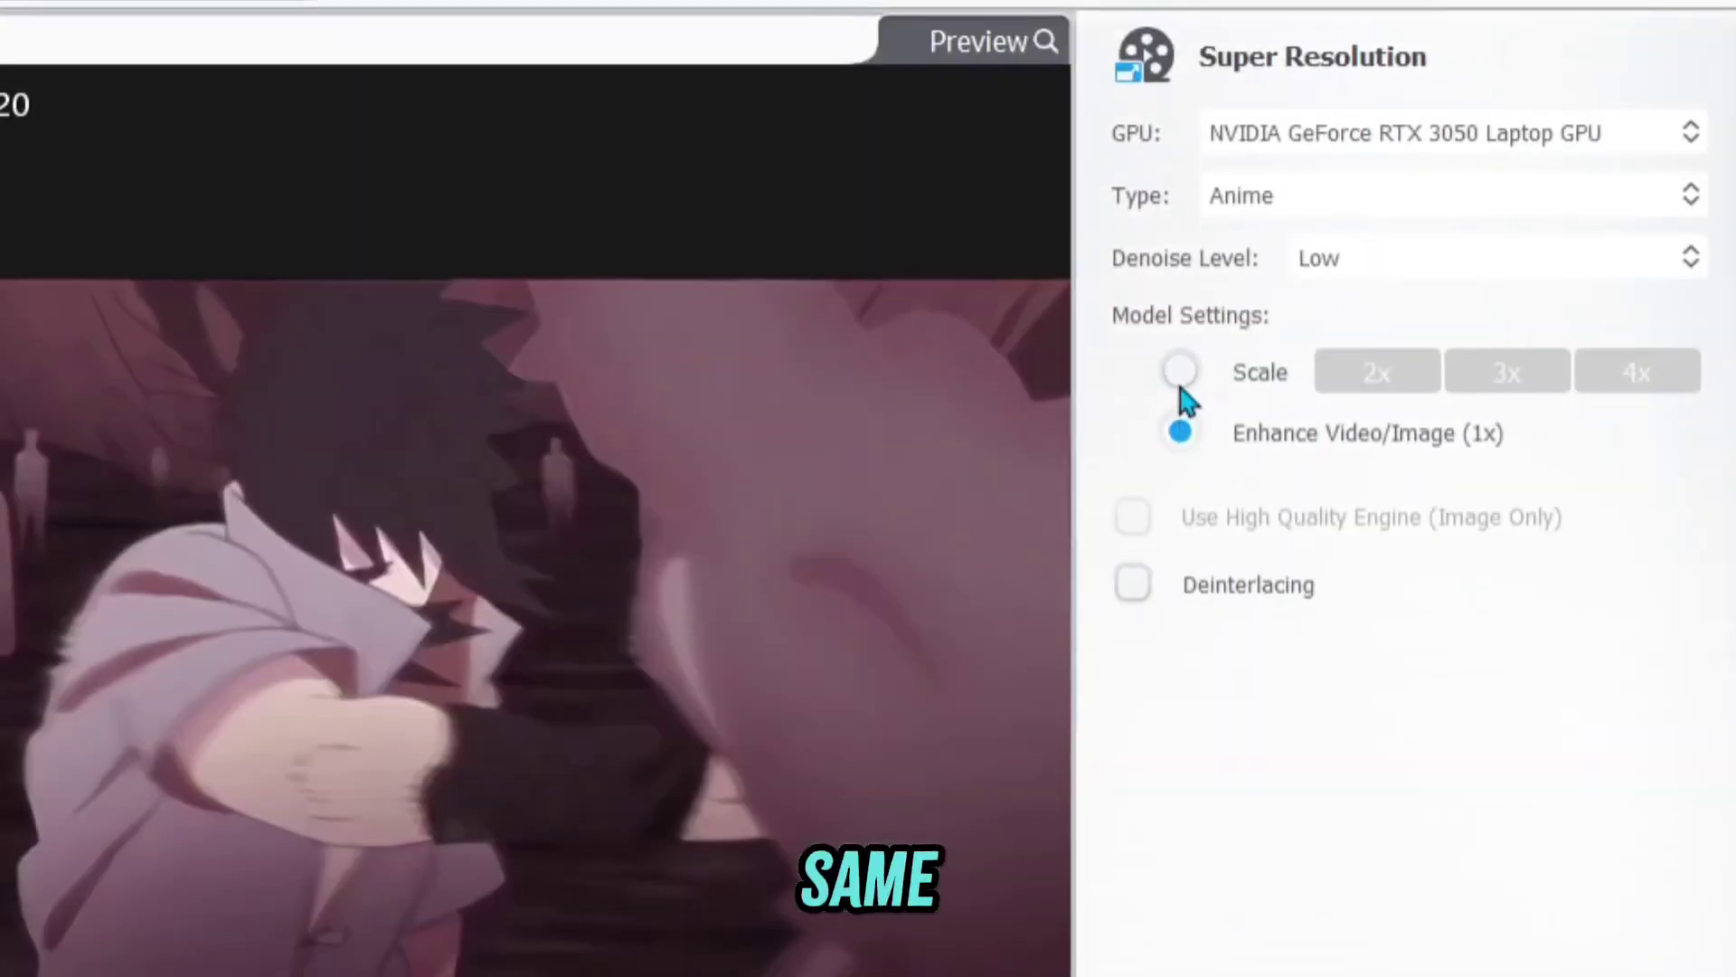
Switch back to 2x scale and set the denoise level to High
{"action": "left_click", "coordinate": [1180, 371]}
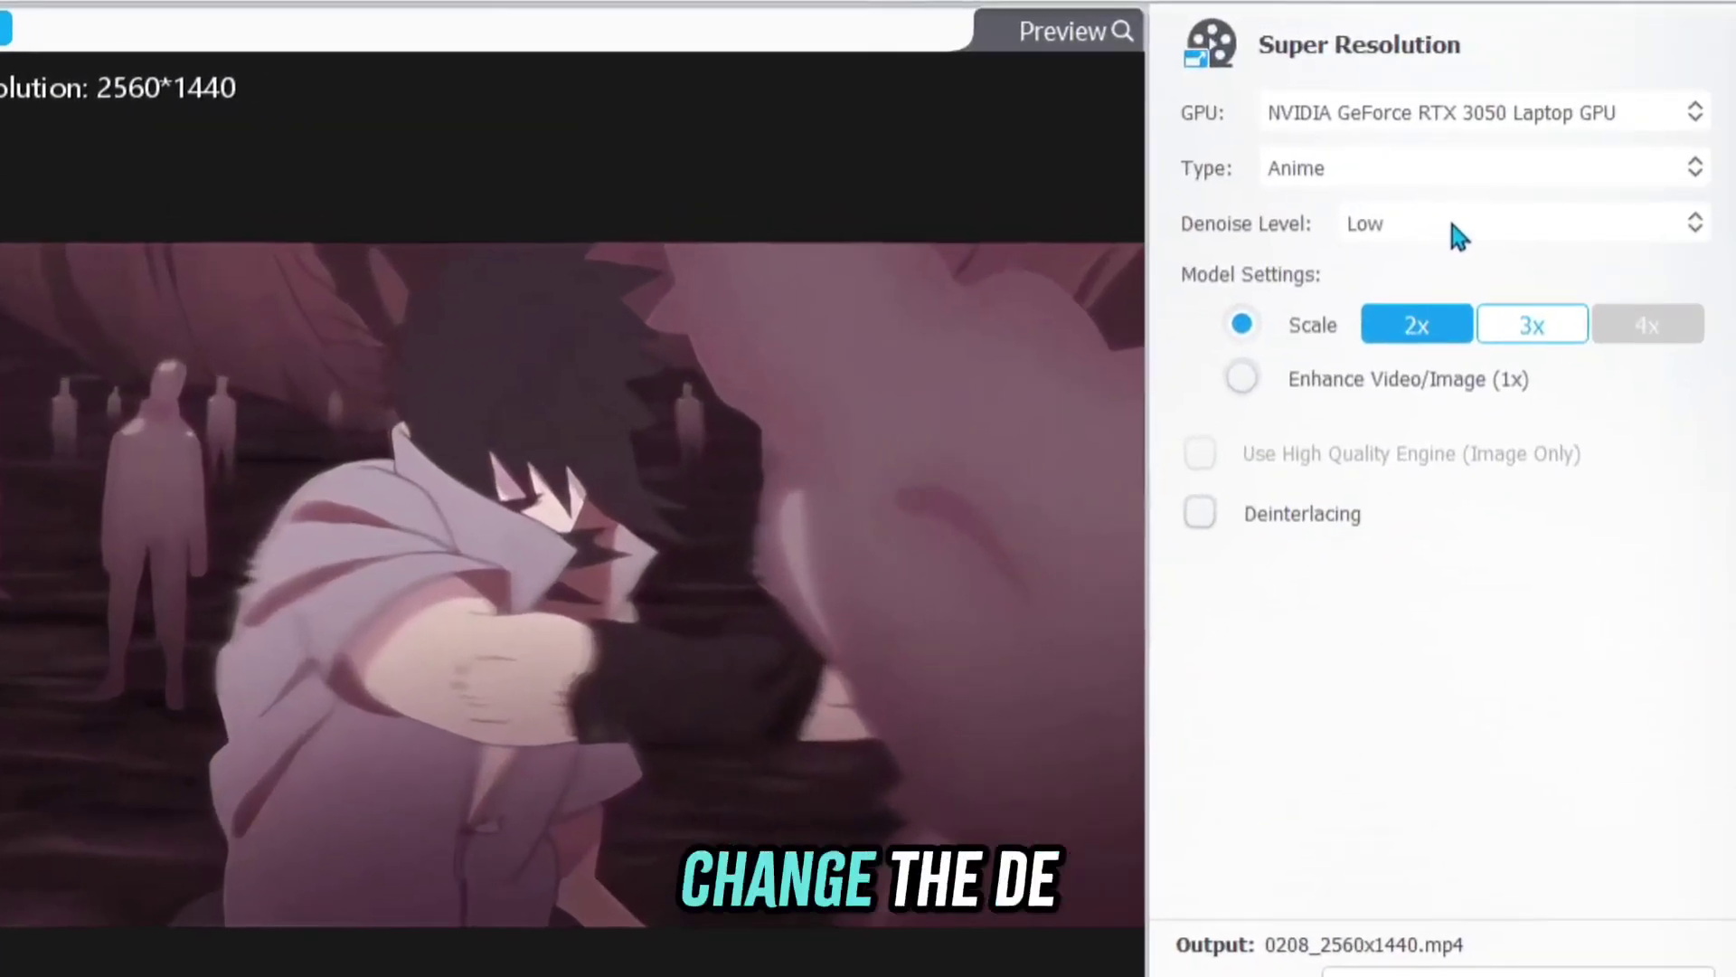
{"action": "left_click", "coordinate": [1580, 150]}
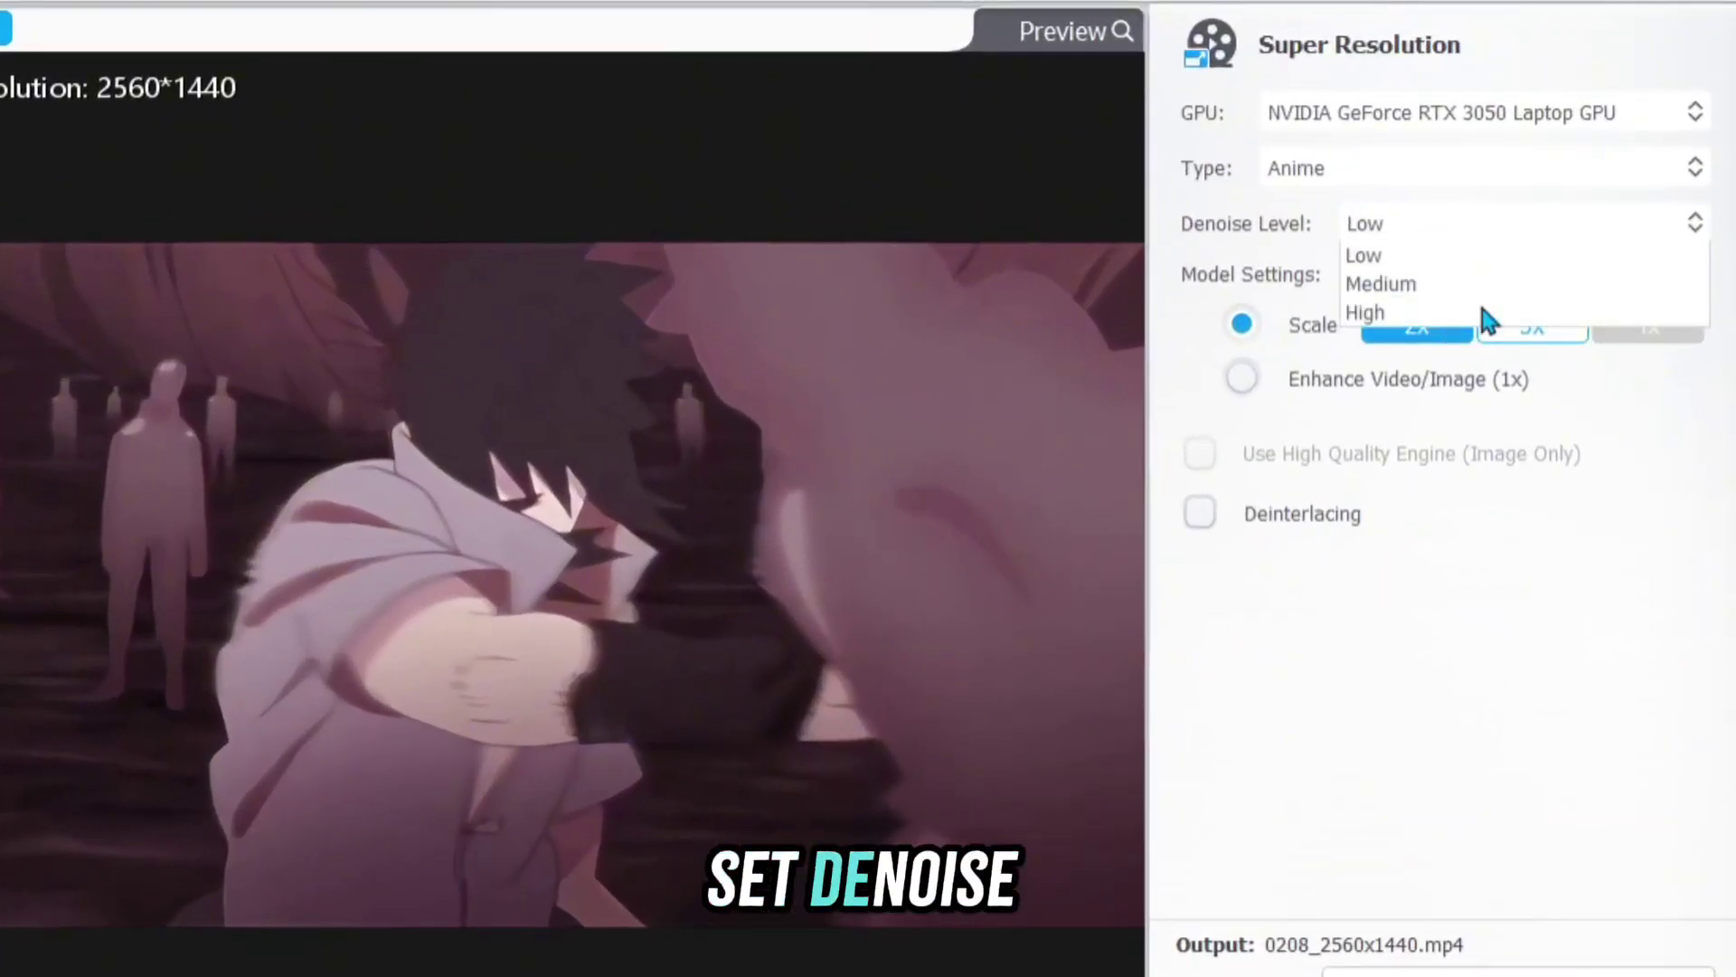
{"action": "left_click", "coordinate": [1483, 310]}
Keep H264 video codec, the current audio codec and High quality level
{"action": "left_click", "coordinate": [1457, 783]}
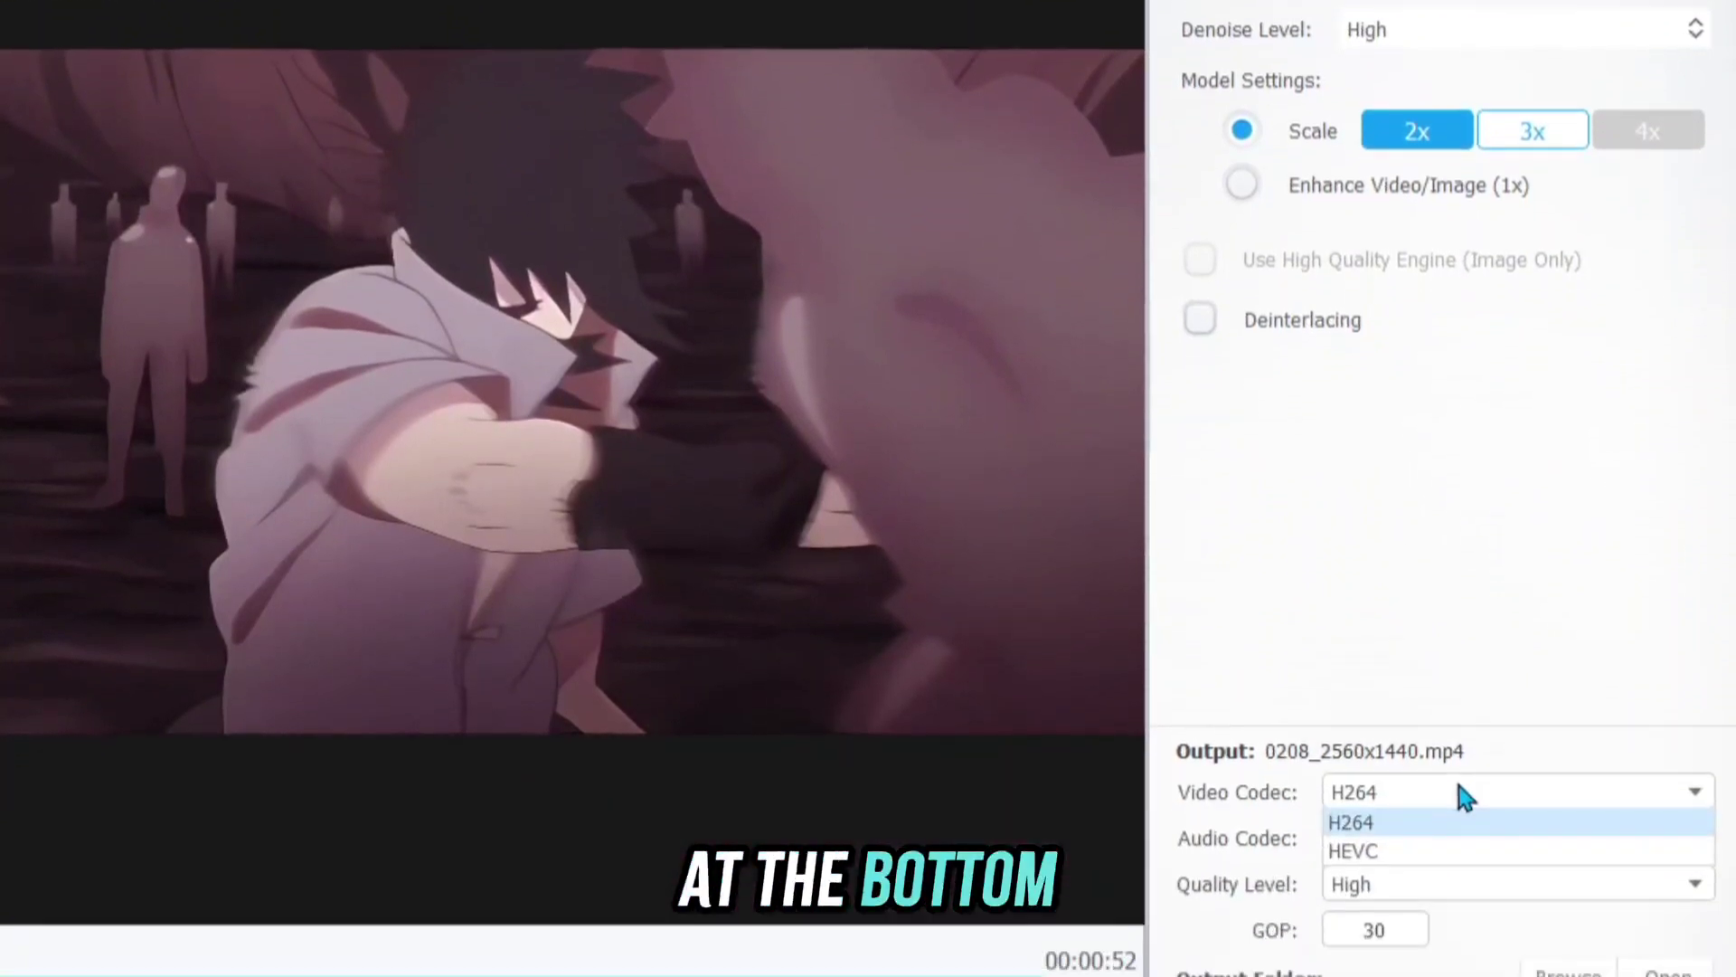
{"action": "left_click", "coordinate": [1469, 693]}
{"action": "left_click", "coordinate": [1468, 692]}
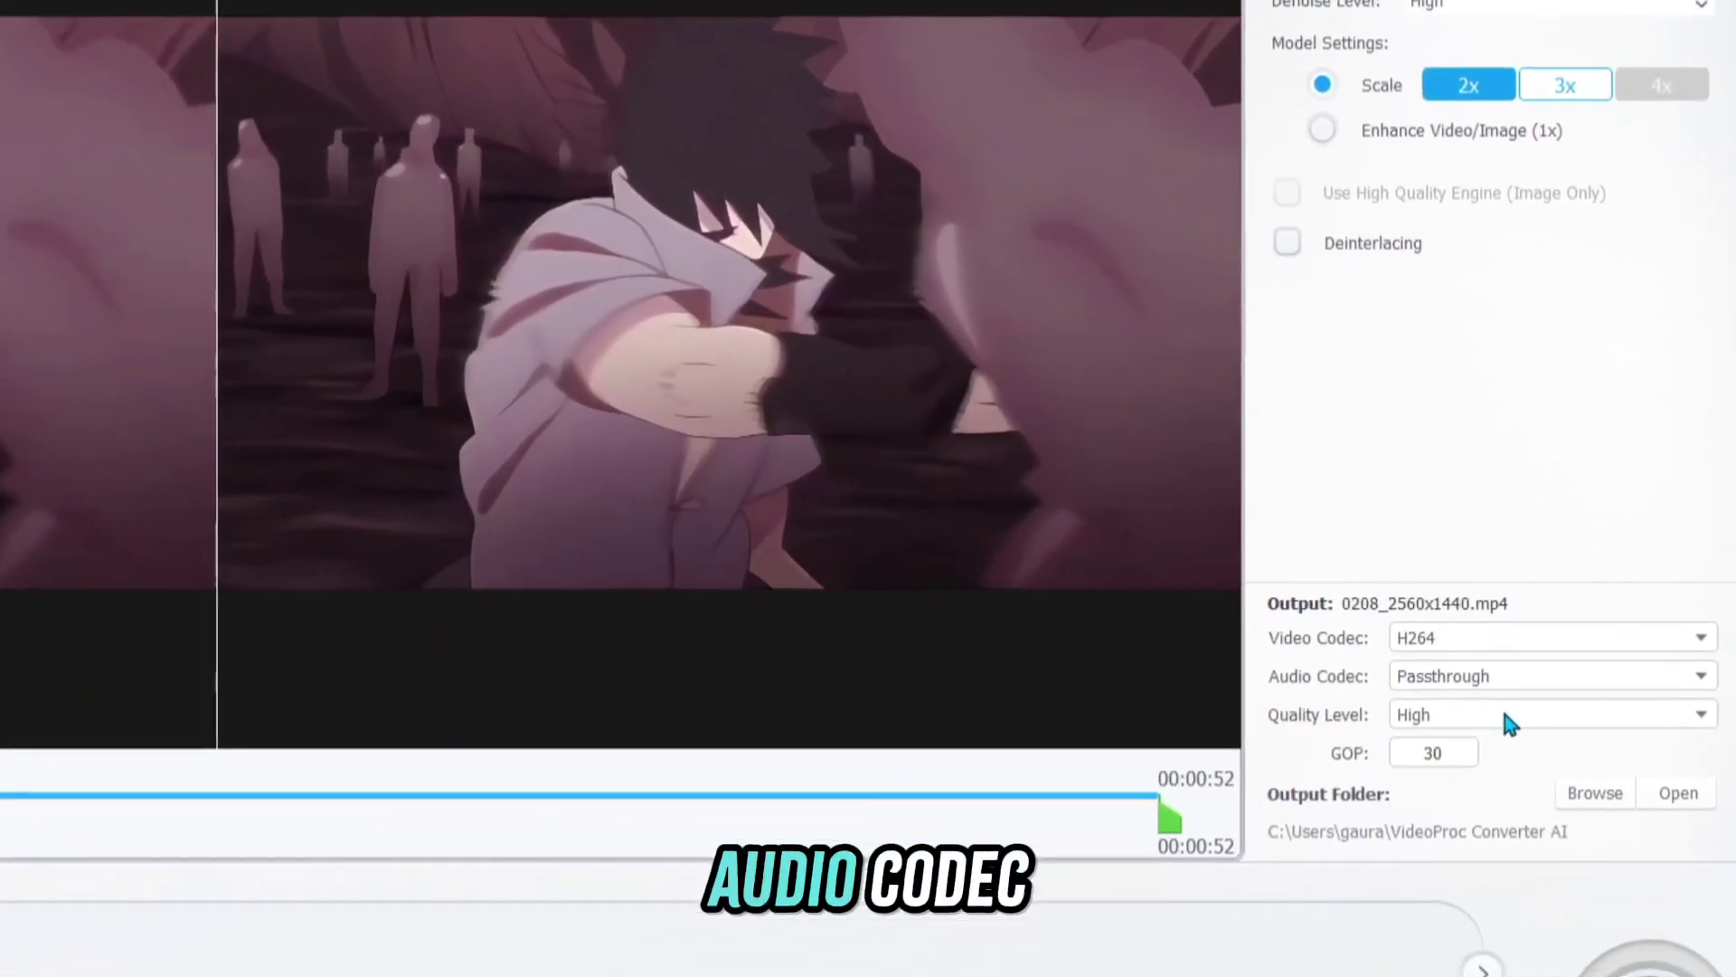
{"action": "left_click", "coordinate": [1497, 744]}
{"action": "left_click", "coordinate": [1546, 685]}
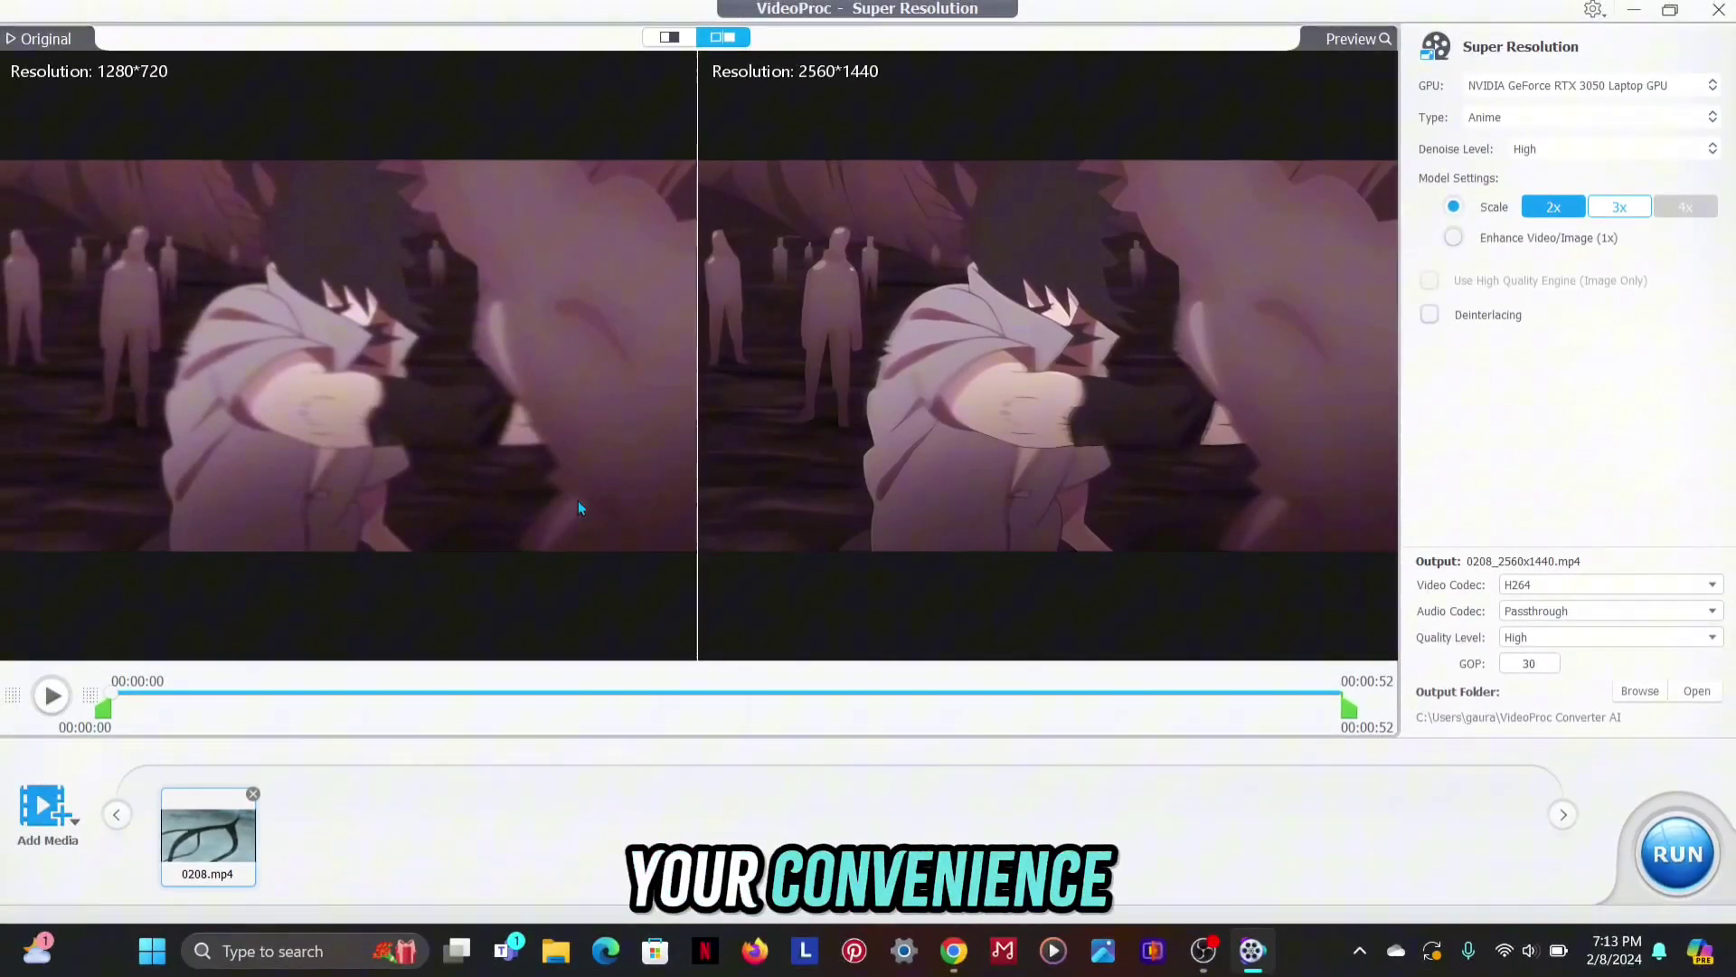
Compare original and upscaled 0208.mp4 in split view, then raise scale to 3x for 3840×2160
{"action": "left_click", "coordinate": [51, 694]}
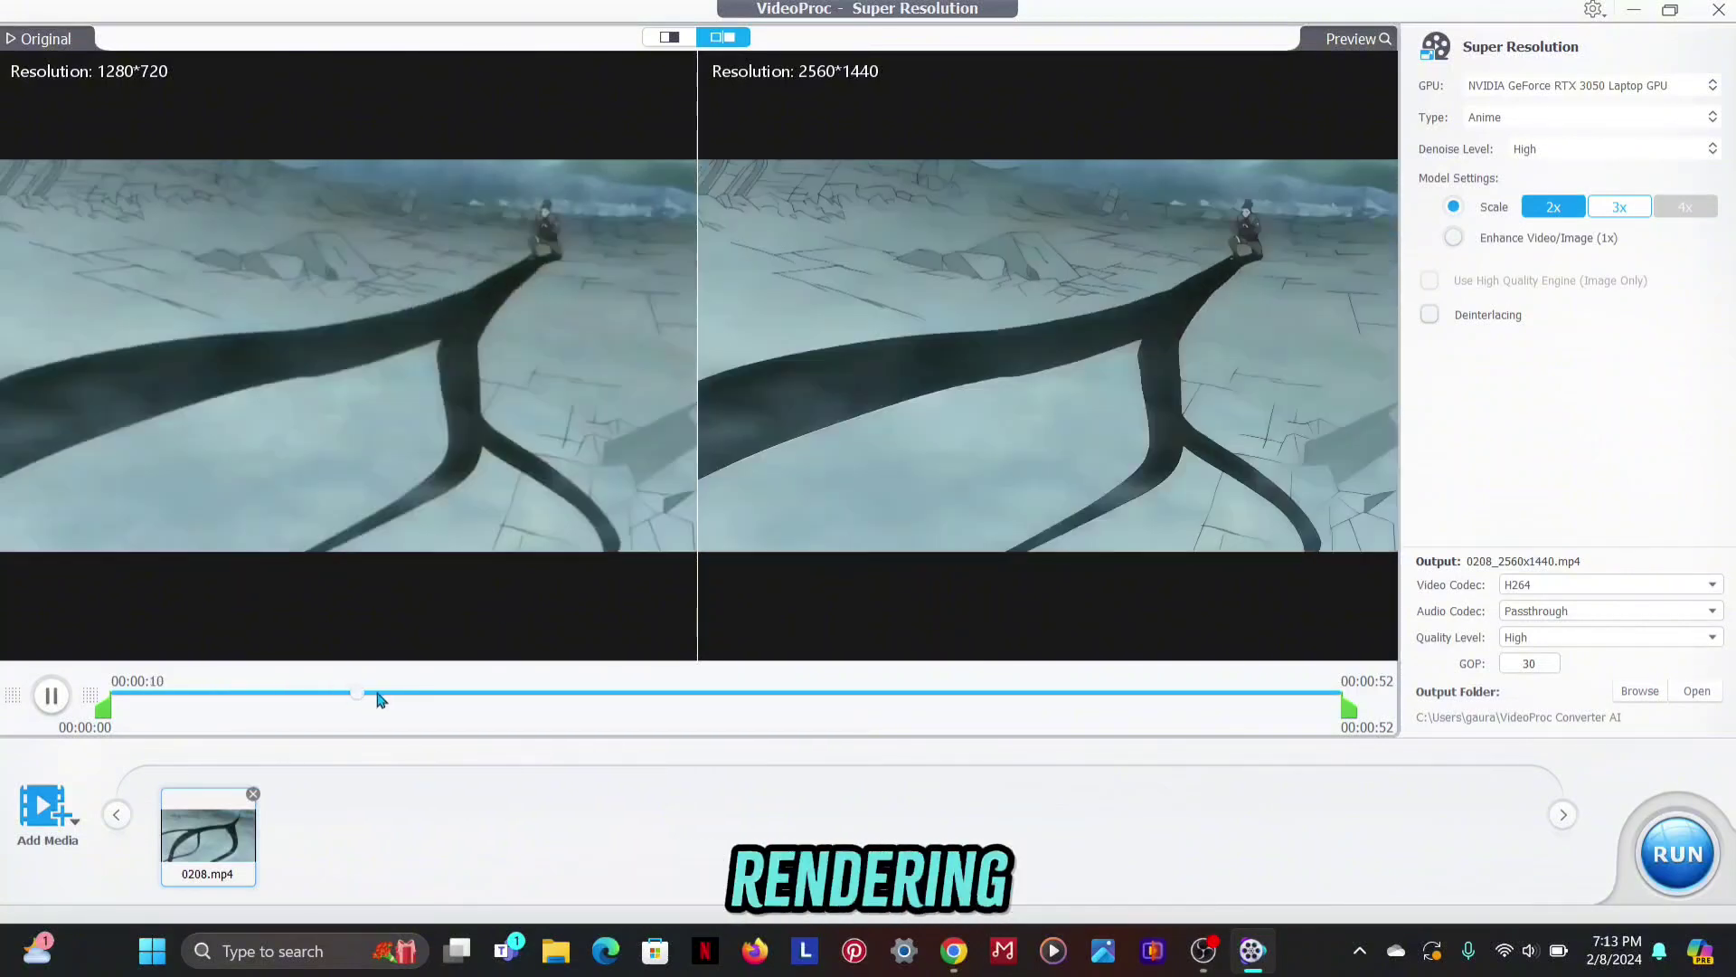
{"action": "left_click", "coordinate": [674, 40]}
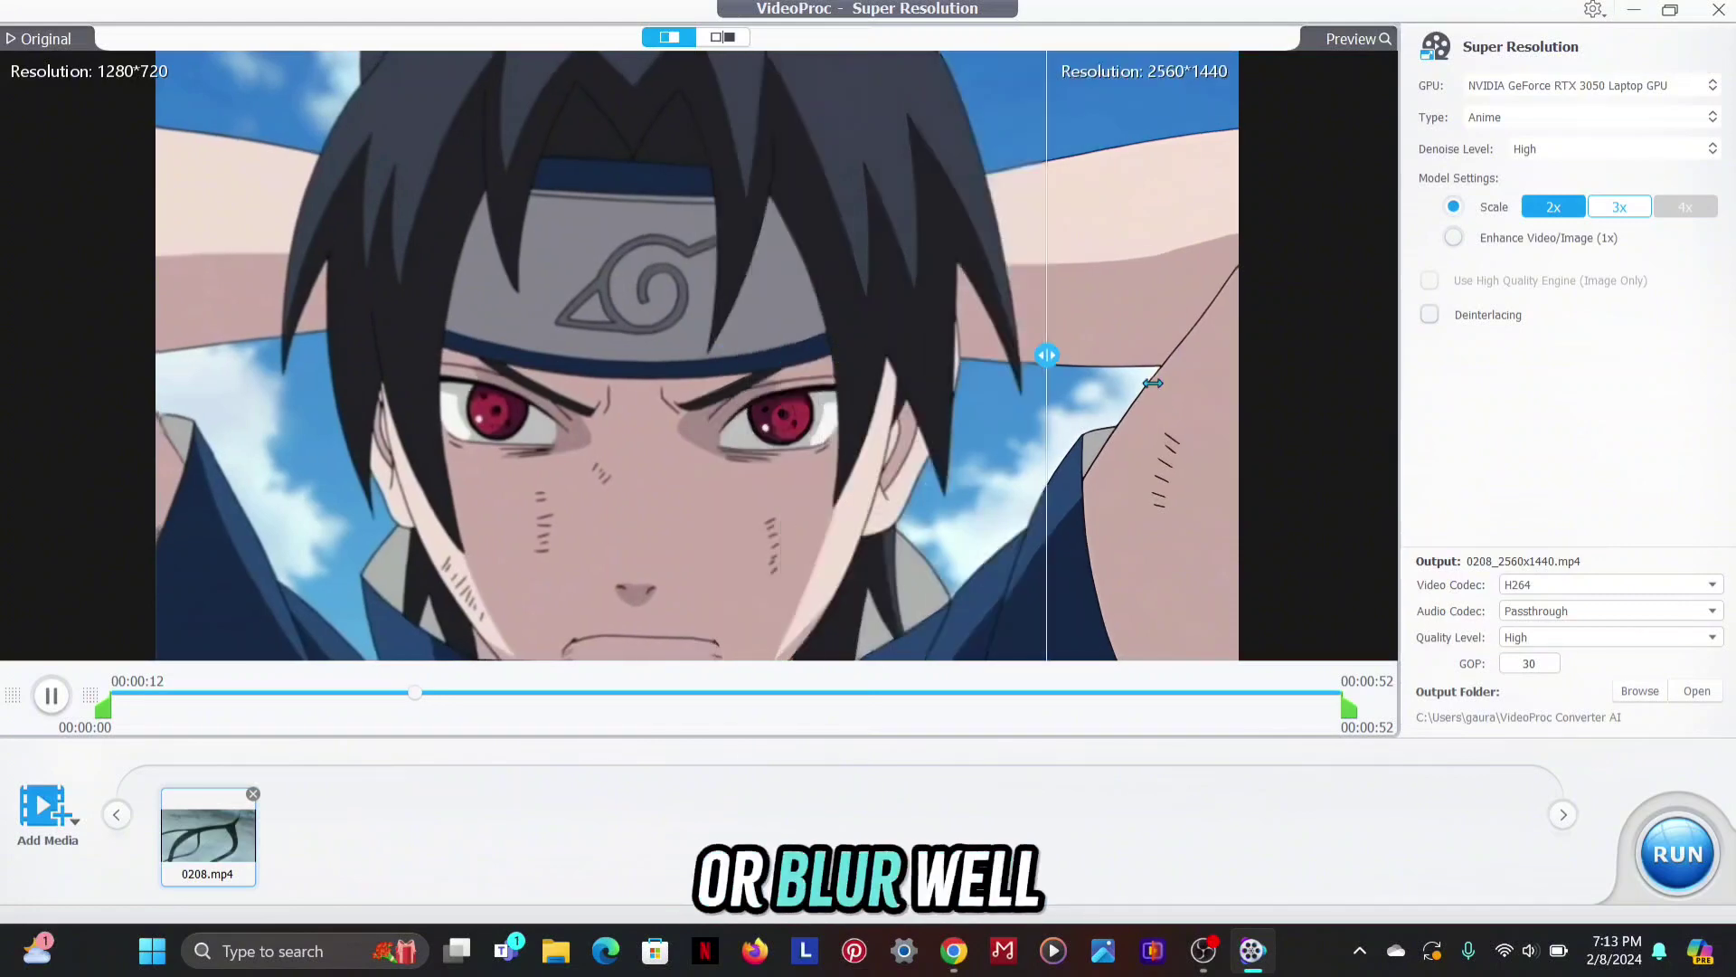
{"action": "left_click_drag", "start_coordinate": [1152, 383], "coordinate": [583, 367]}
{"action": "left_click_drag", "start_coordinate": [123, 512], "coordinate": [1055, 477]}
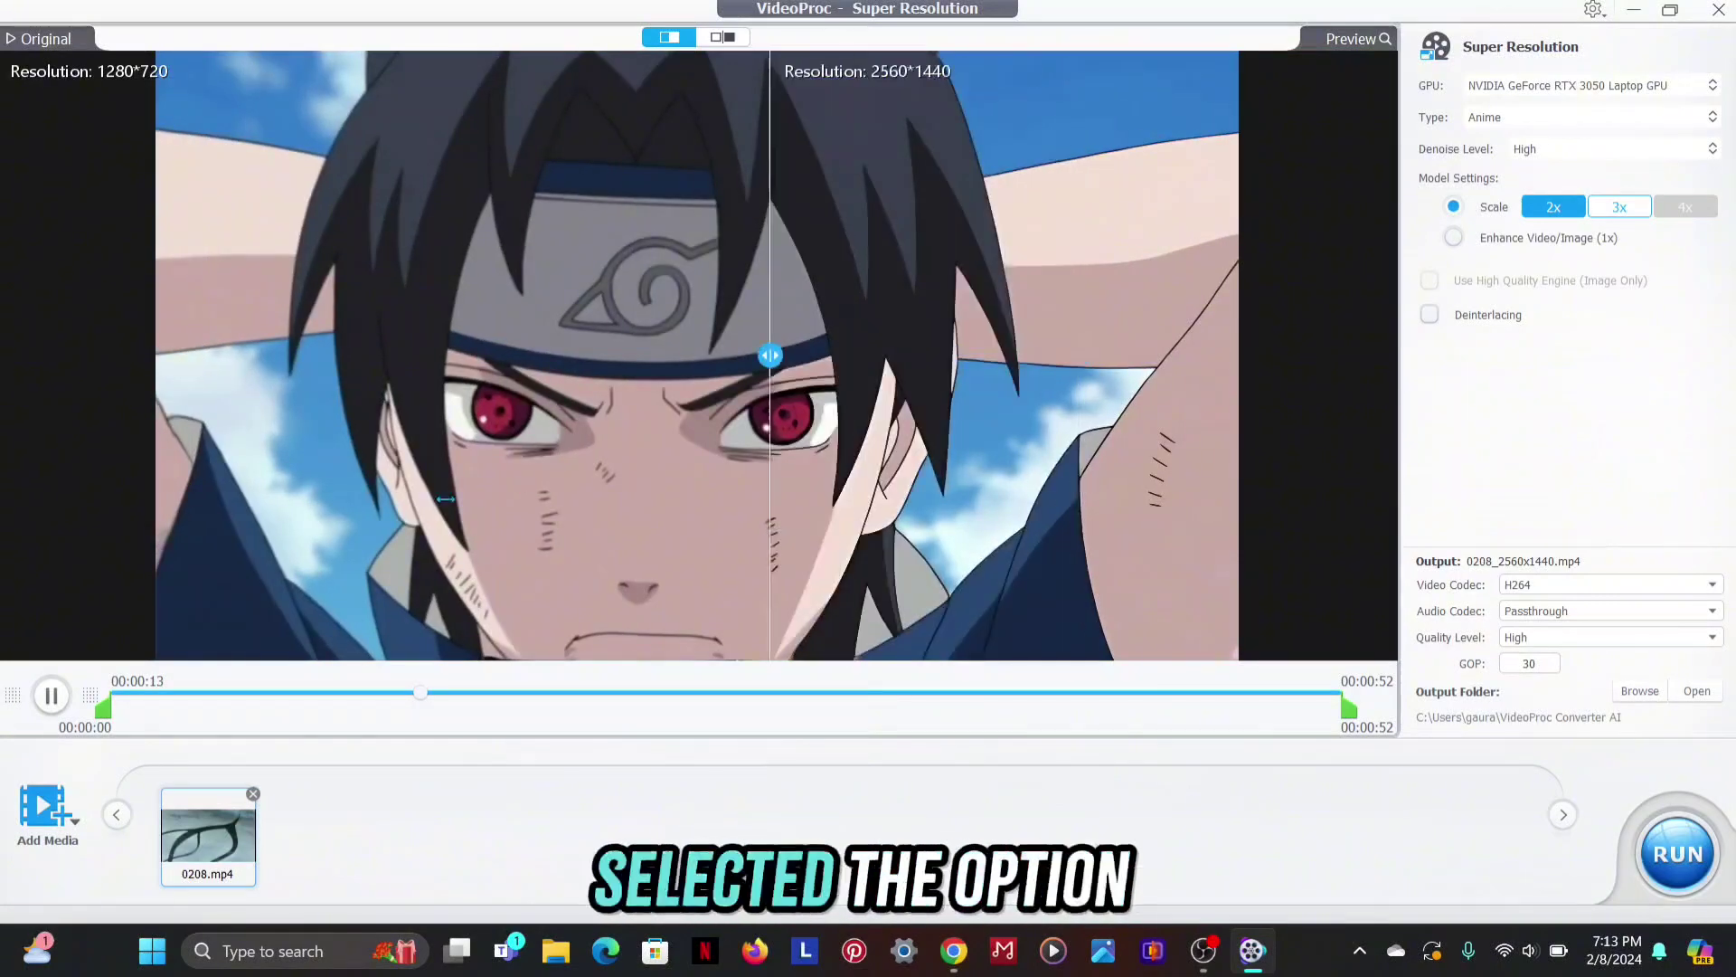
{"action": "left_click_drag", "start_coordinate": [215, 579], "coordinate": [387, 379]}
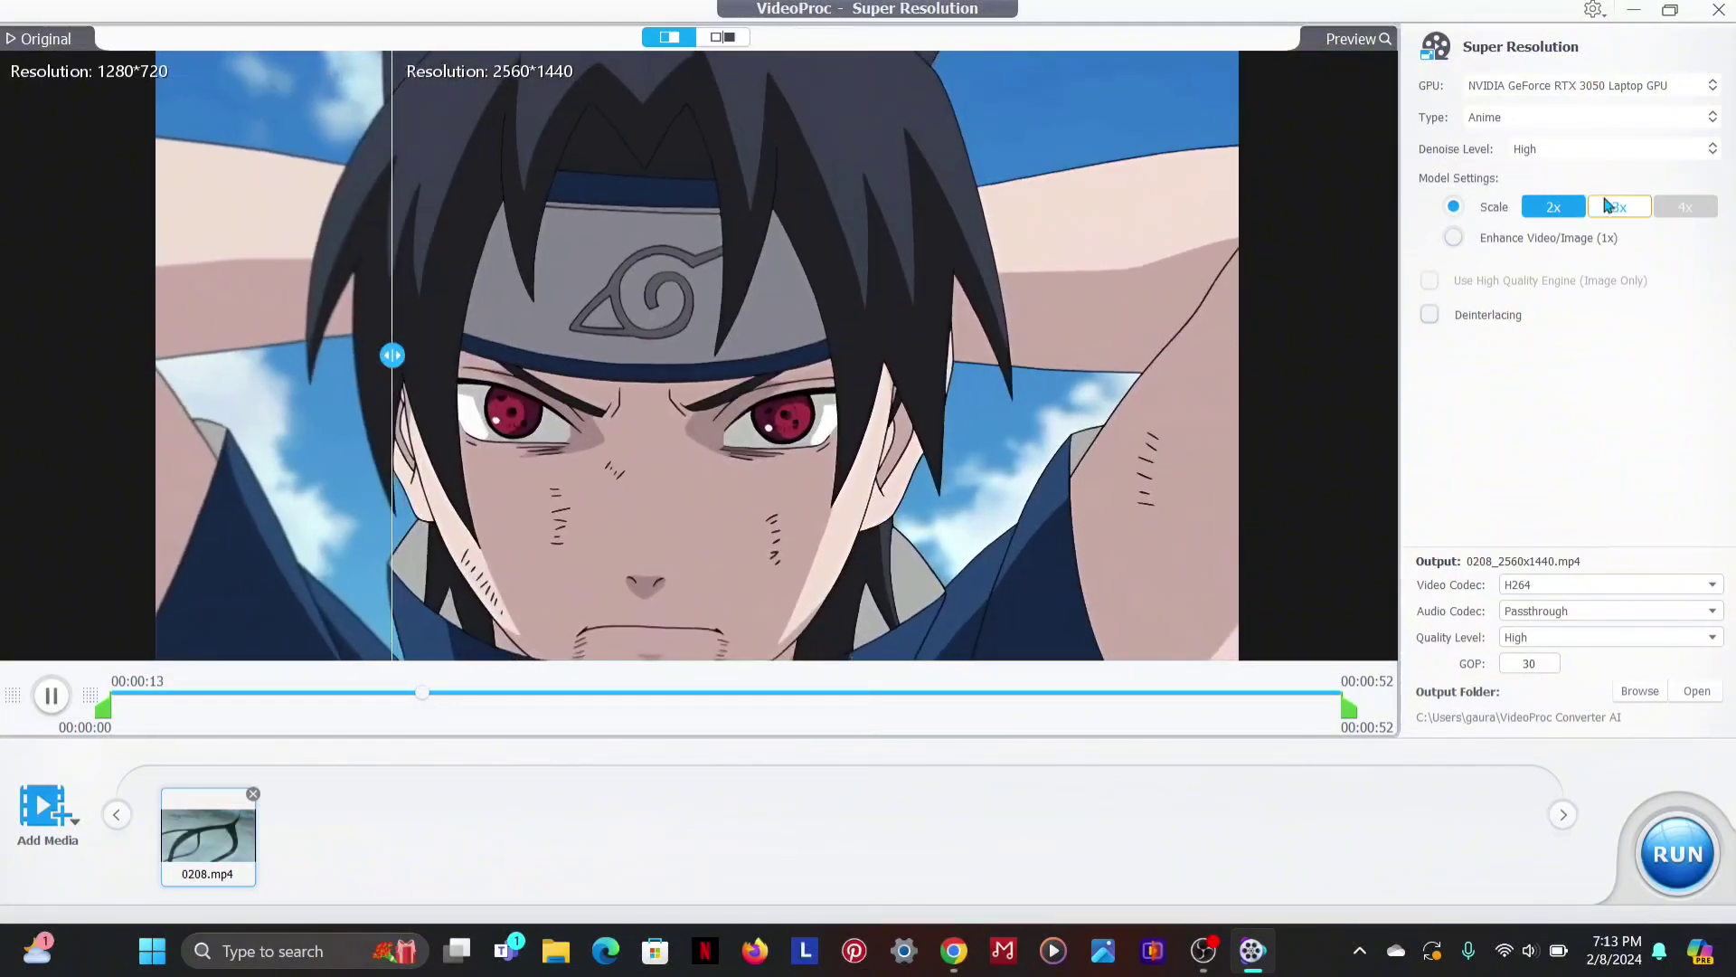
{"action": "left_click", "coordinate": [1632, 208]}
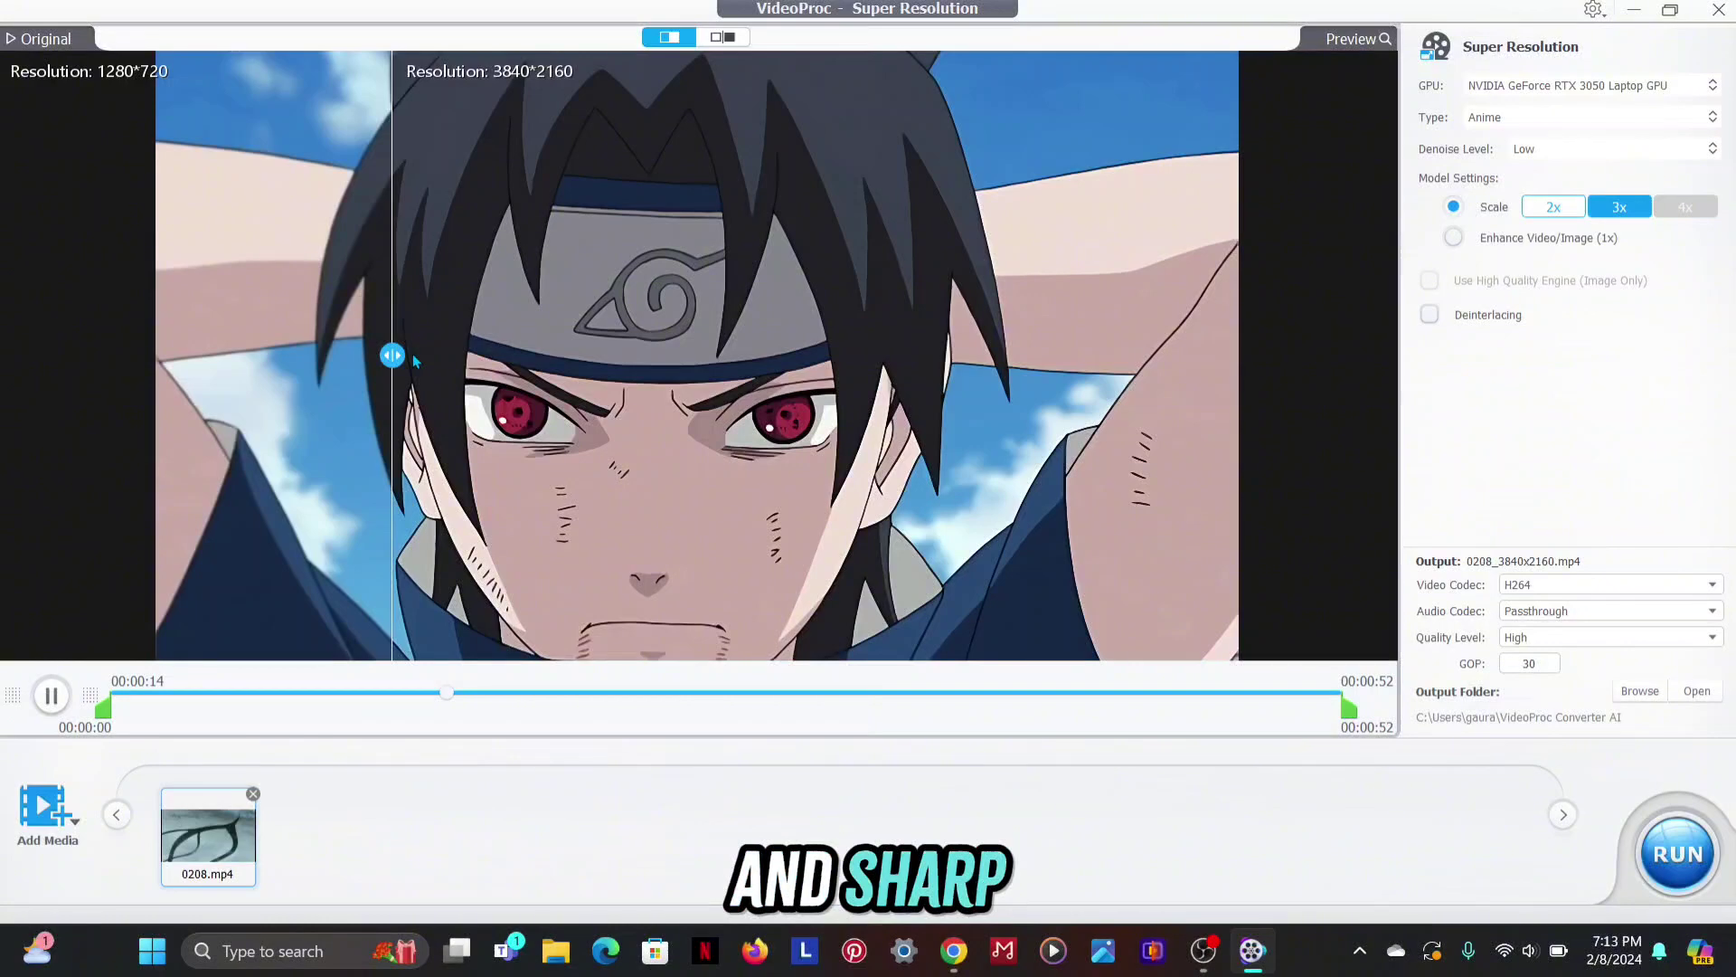
{"action": "left_click_drag", "start_coordinate": [391, 356], "coordinate": [428, 355]}
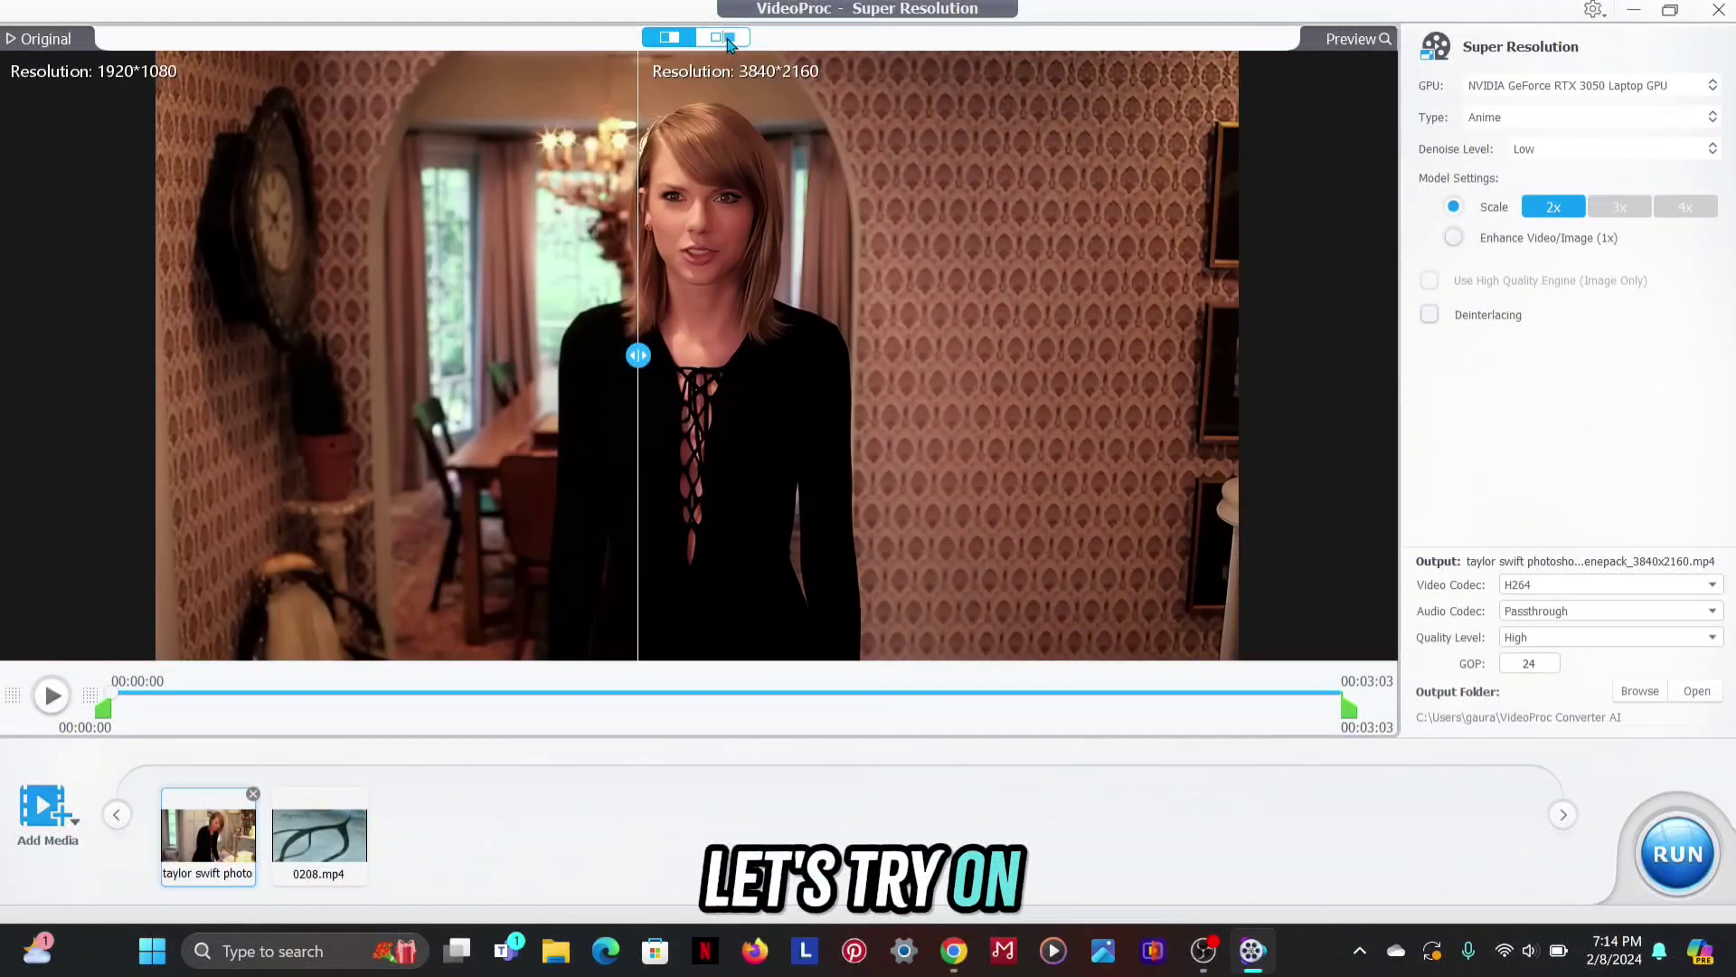
View the interview clip side by side at 2x scale, scrub later, then return to split view
{"action": "left_click", "coordinate": [723, 37]}
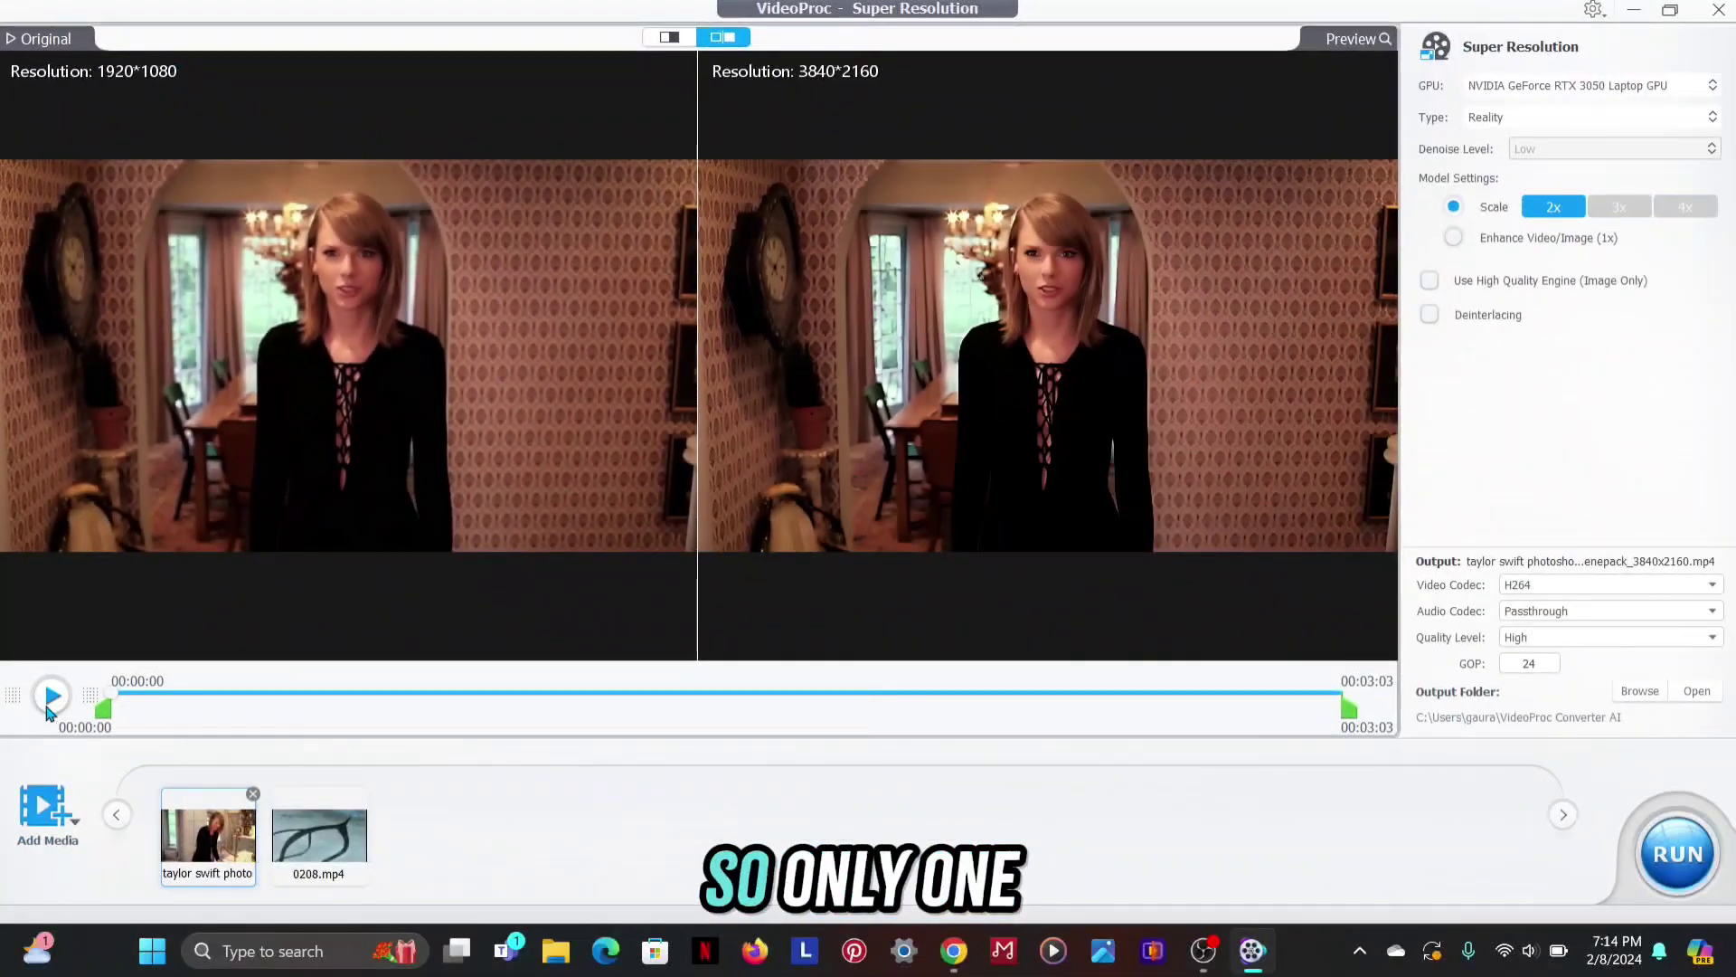
{"action": "left_click", "coordinate": [1558, 201]}
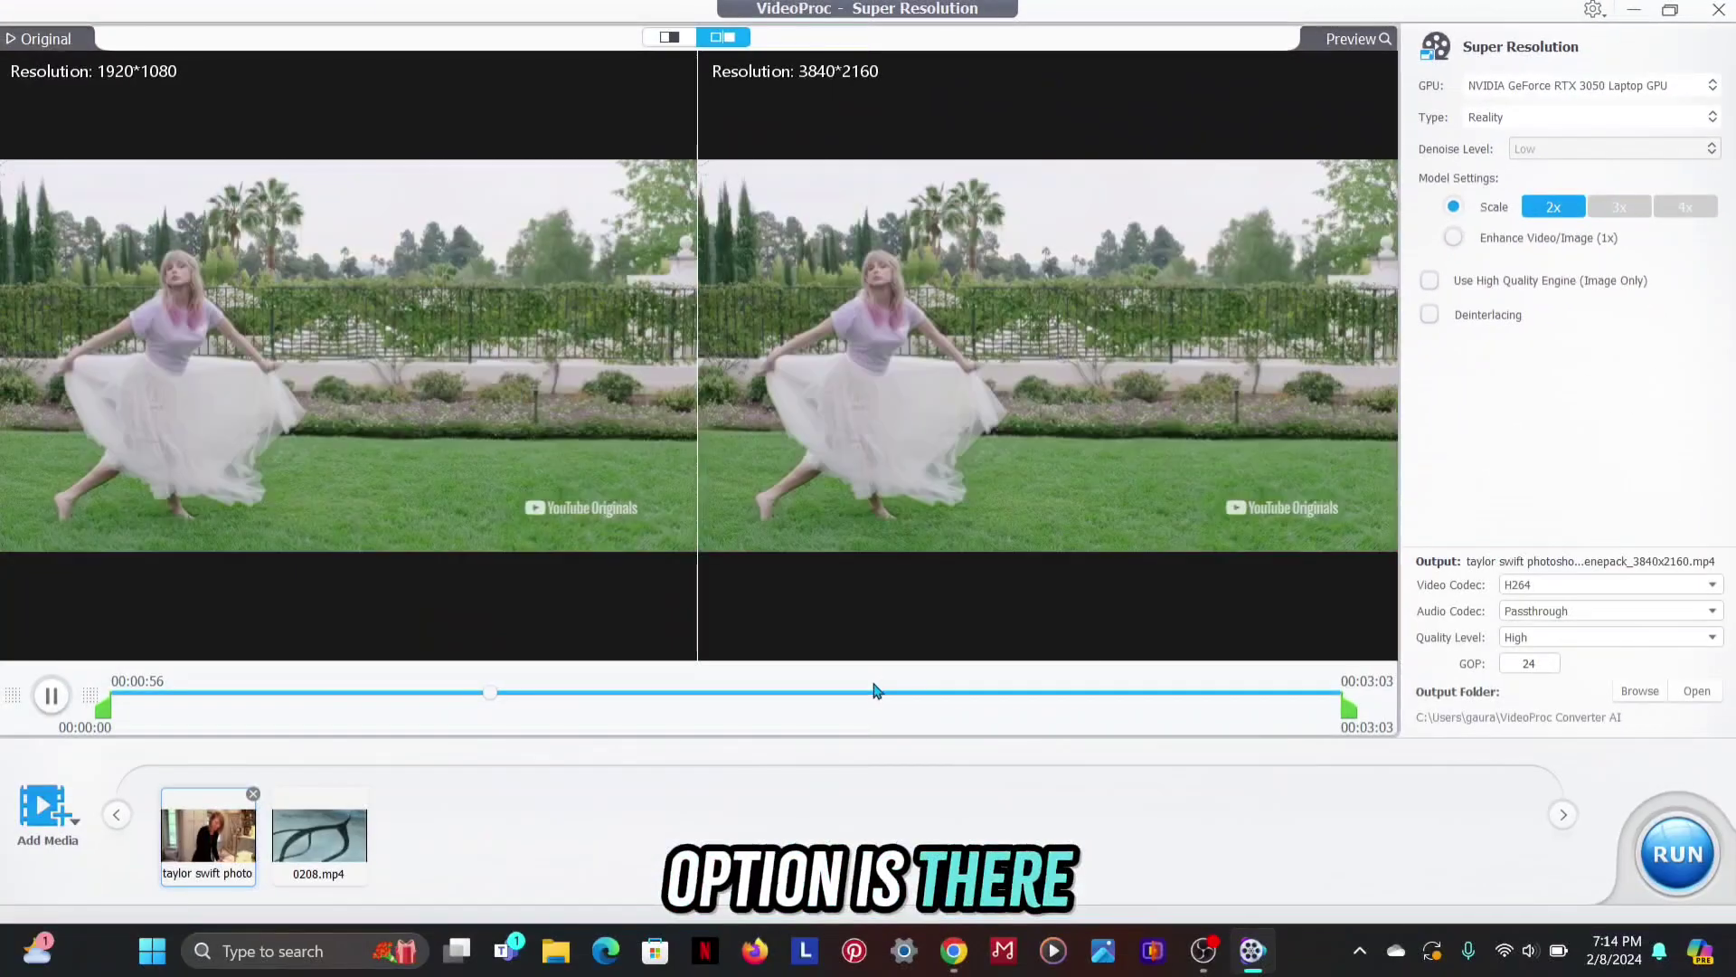
{"action": "left_click_drag", "start_coordinate": [872, 692], "coordinate": [671, 704]}
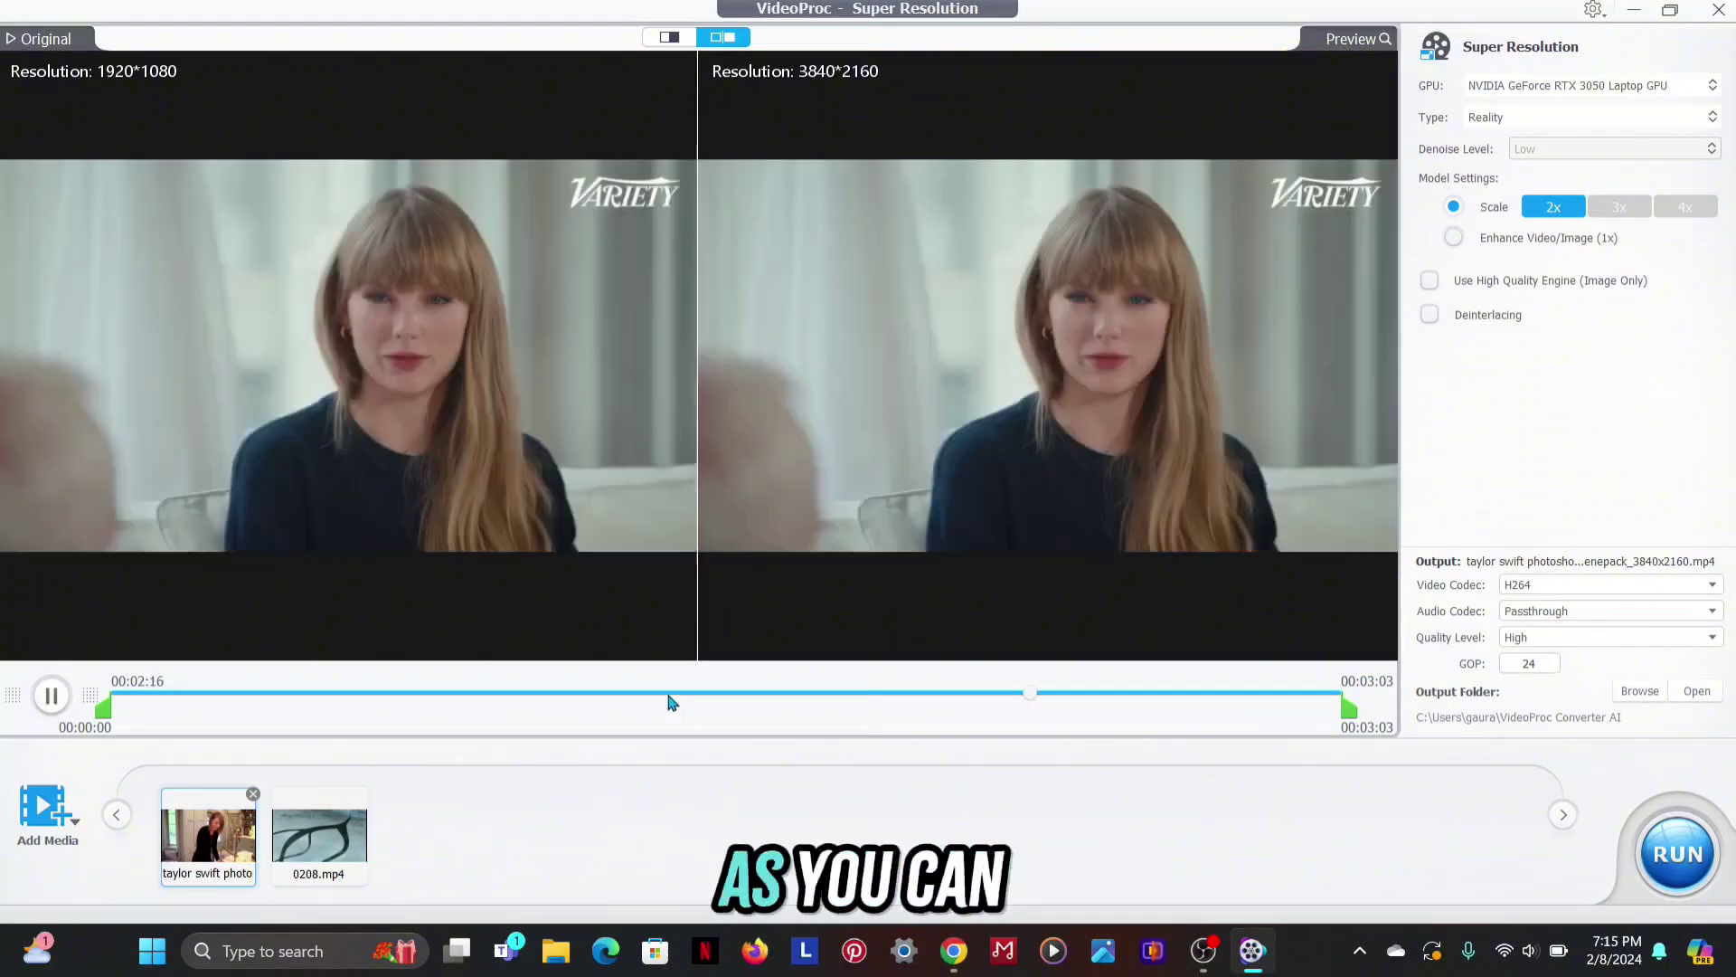
{"action": "left_click", "coordinate": [668, 38]}
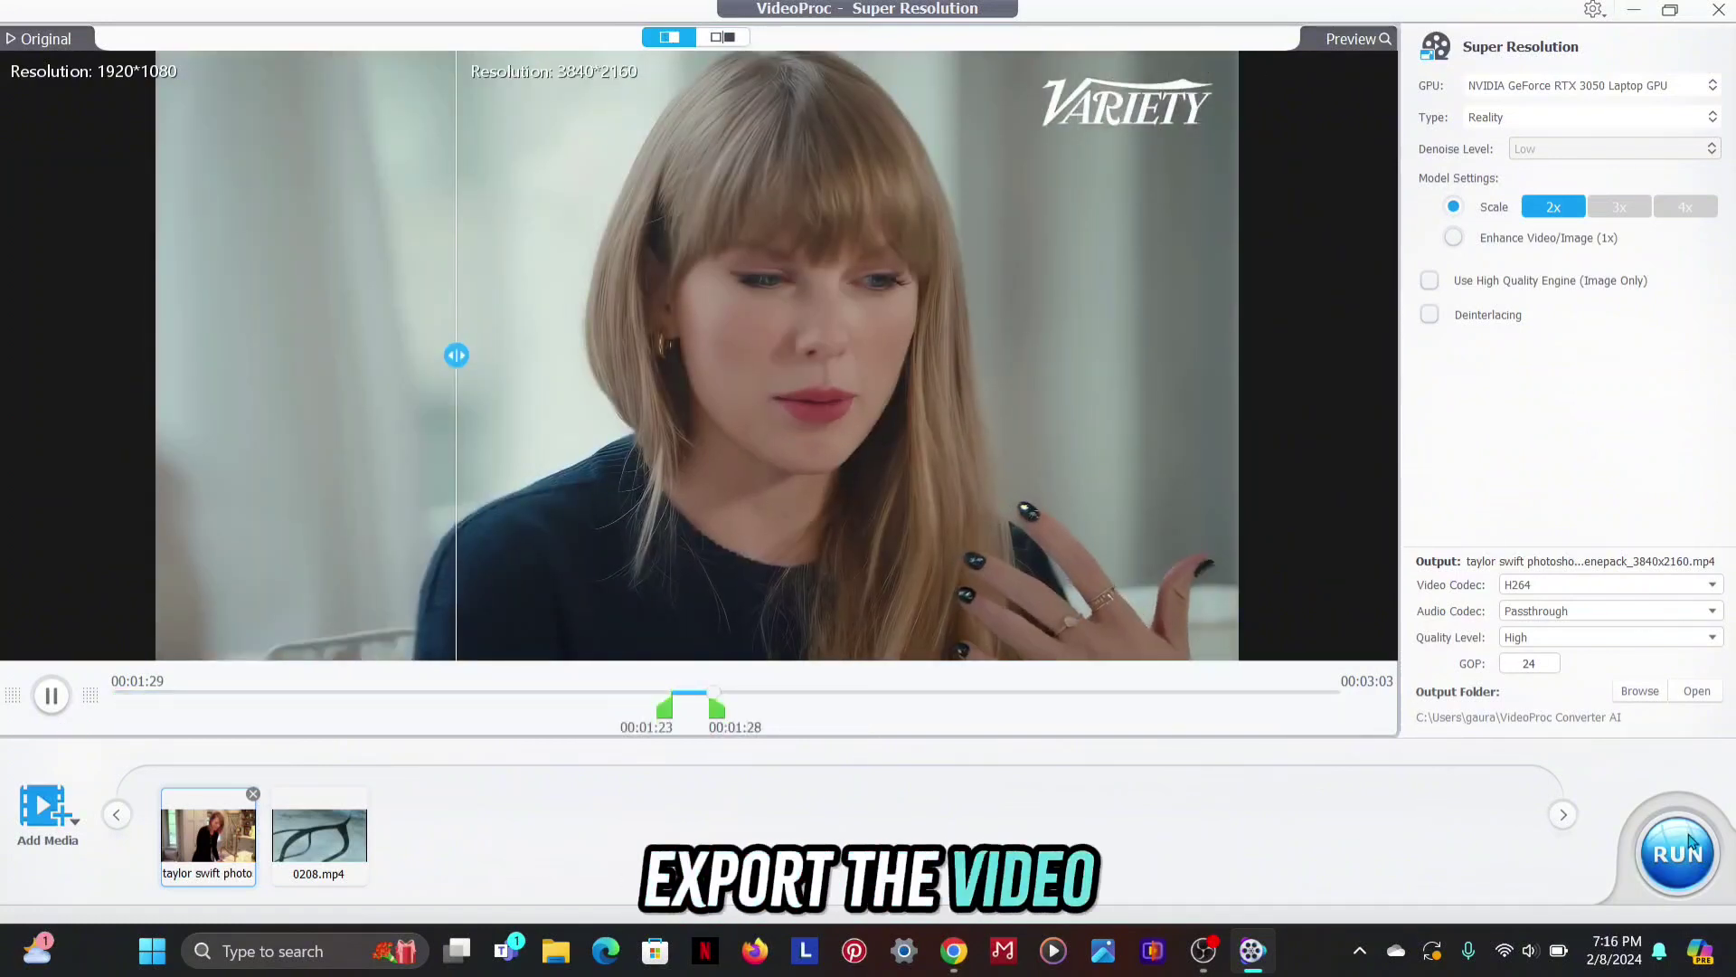
Start exporting the 2x-upscaled interview clip with RUN
{"action": "left_click", "coordinate": [1678, 853]}
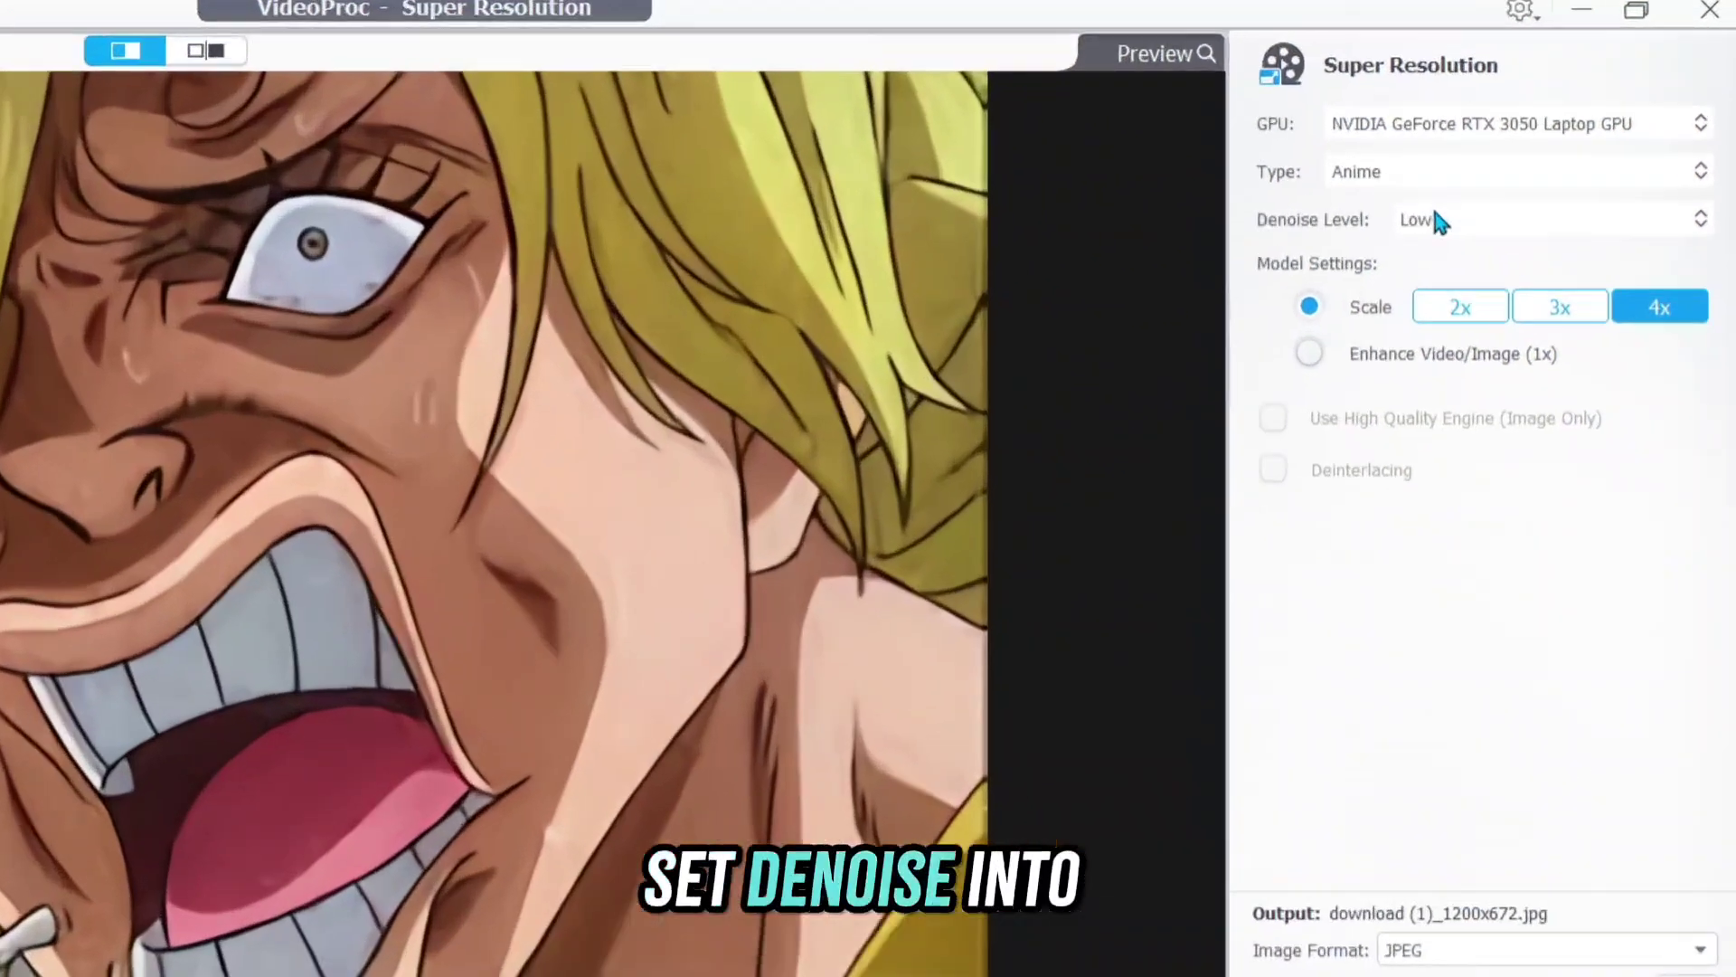
Set the anime image's denoise level to High and compare it side by side with the original
{"action": "left_click", "coordinate": [1537, 148]}
{"action": "left_click", "coordinate": [1542, 203]}
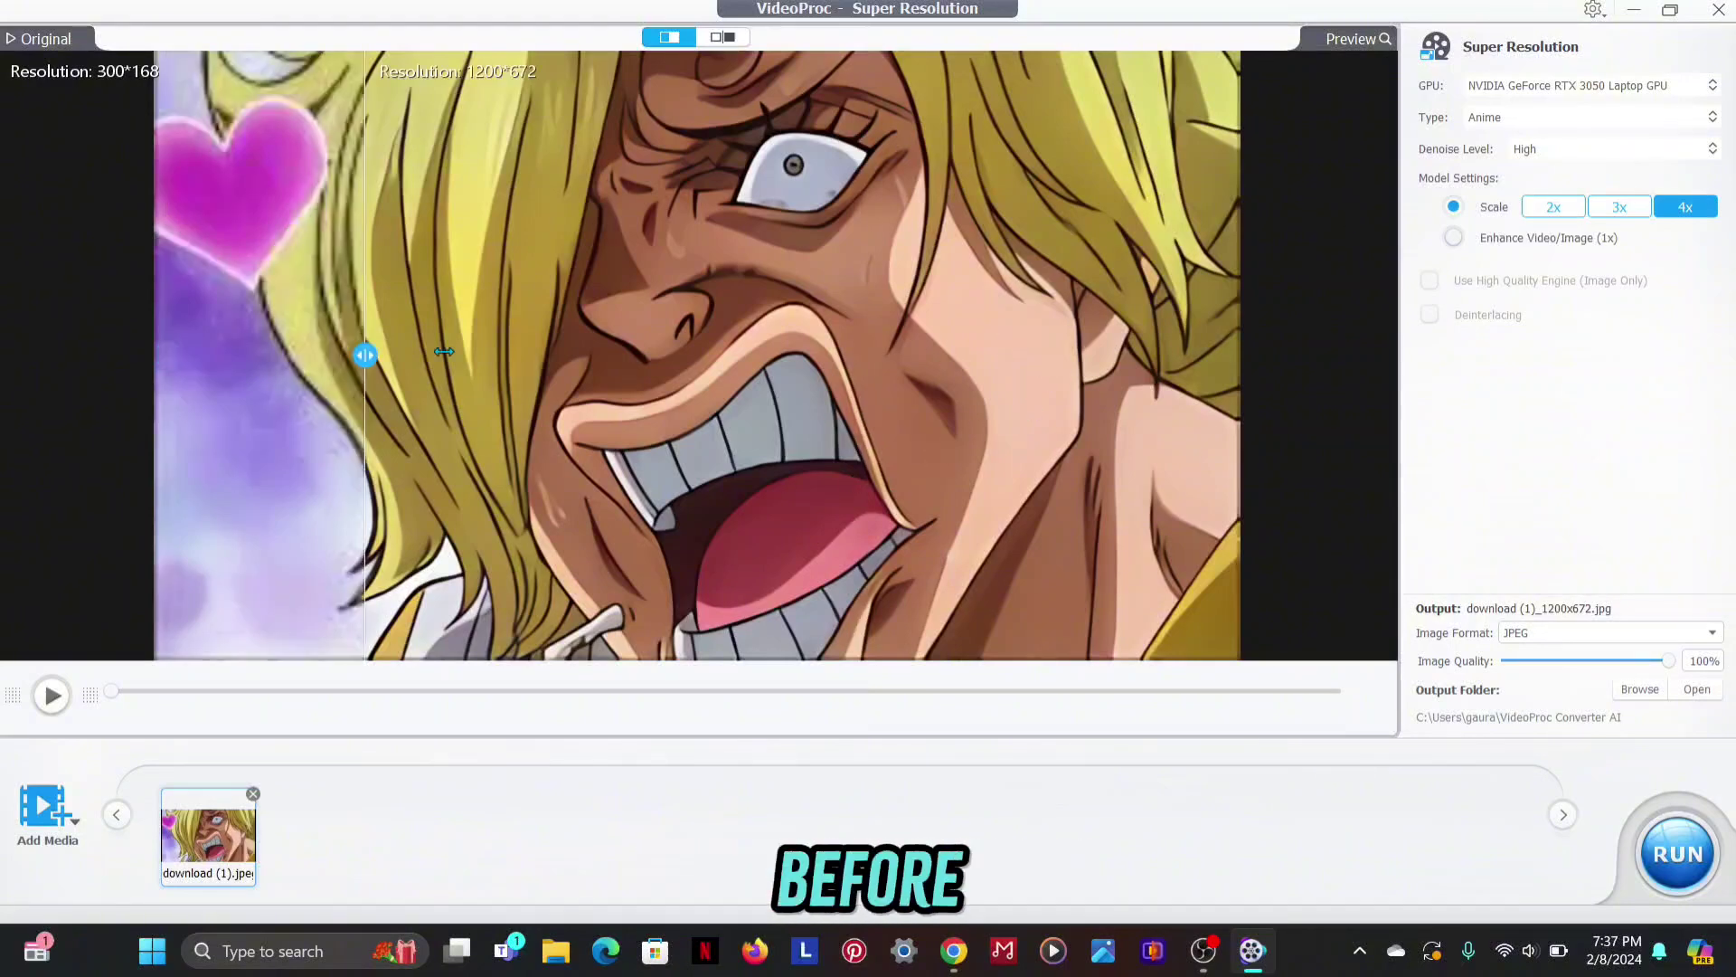
{"action": "left_click_drag", "start_coordinate": [444, 351], "coordinate": [271, 356]}
{"action": "left_click", "coordinate": [722, 37]}
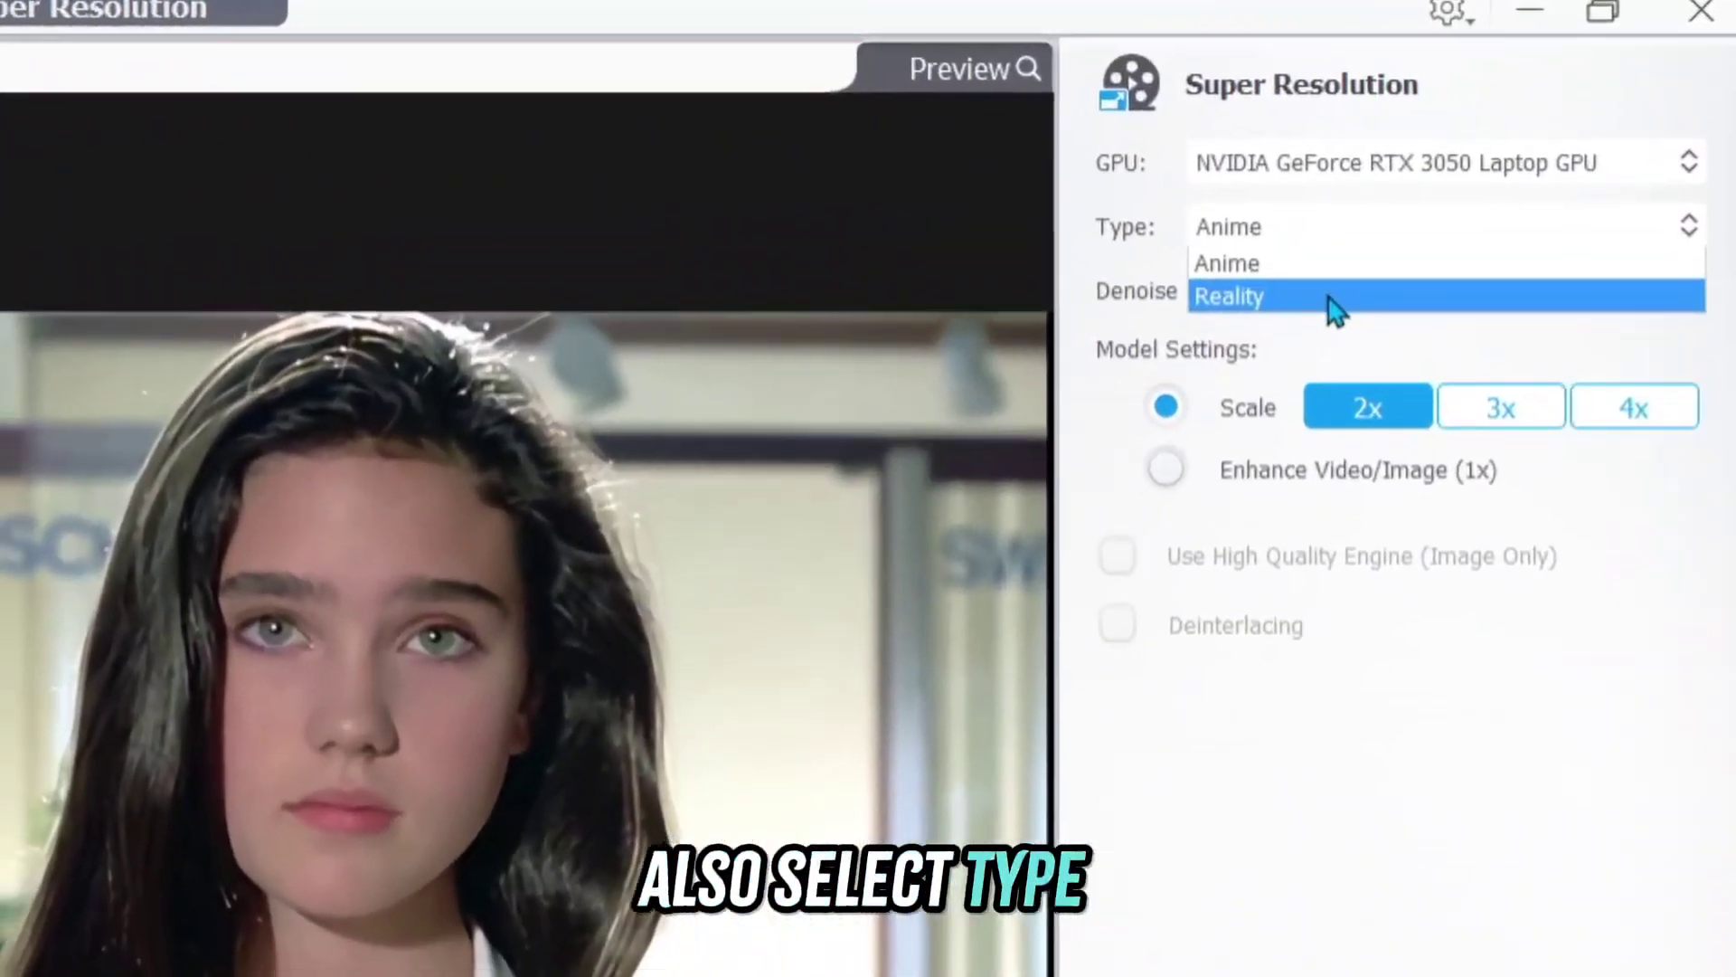
Upscale the portrait with the Reality model at 4x (2408×1356) and compare in split view
{"action": "left_click", "coordinate": [1529, 147]}
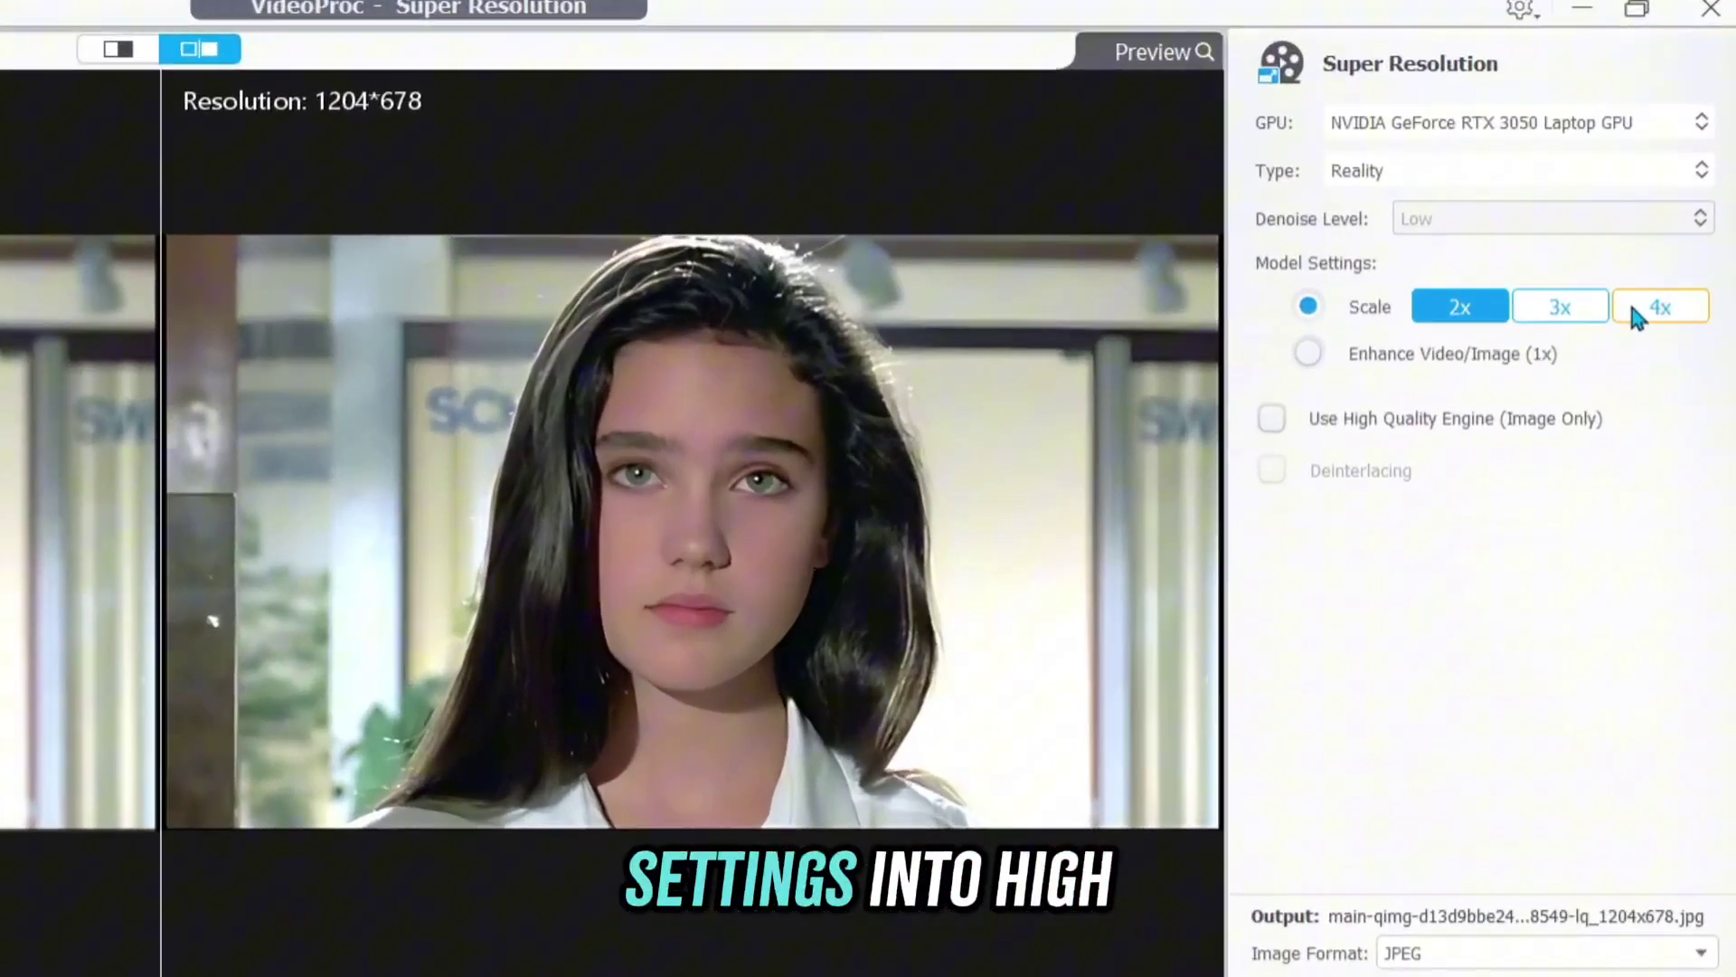
{"action": "left_click", "coordinate": [1665, 209]}
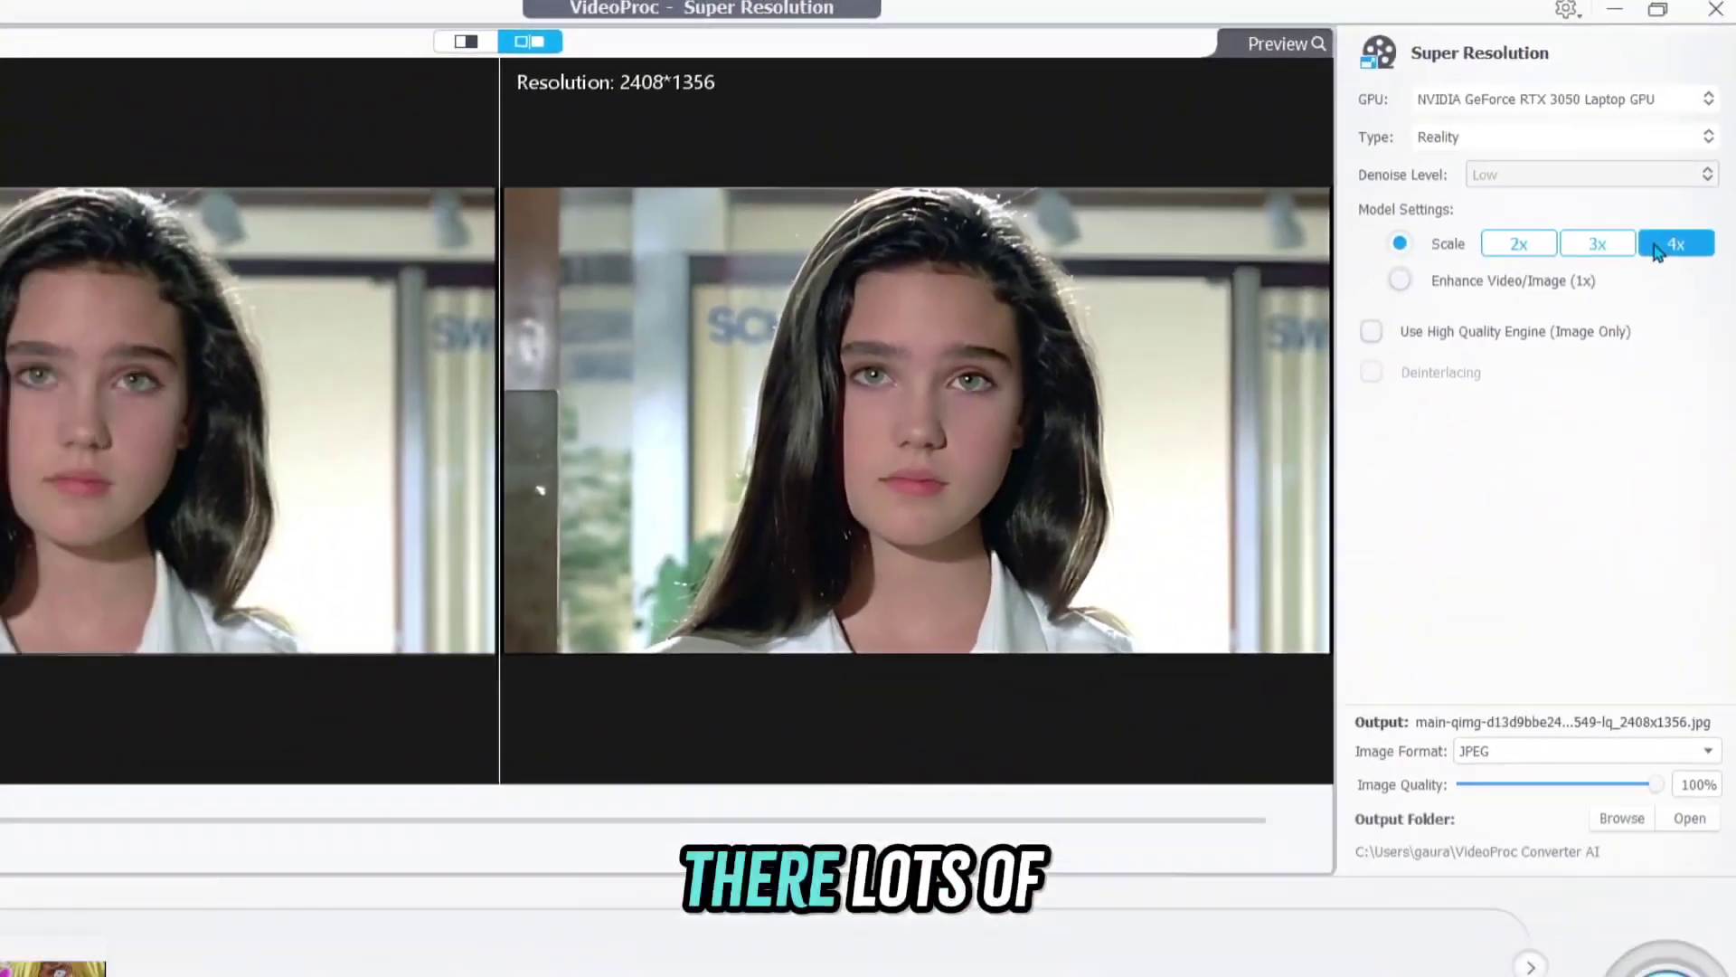
{"action": "left_click", "coordinate": [466, 41]}
{"action": "left_click_drag", "start_coordinate": [269, 361], "coordinate": [1026, 355]}
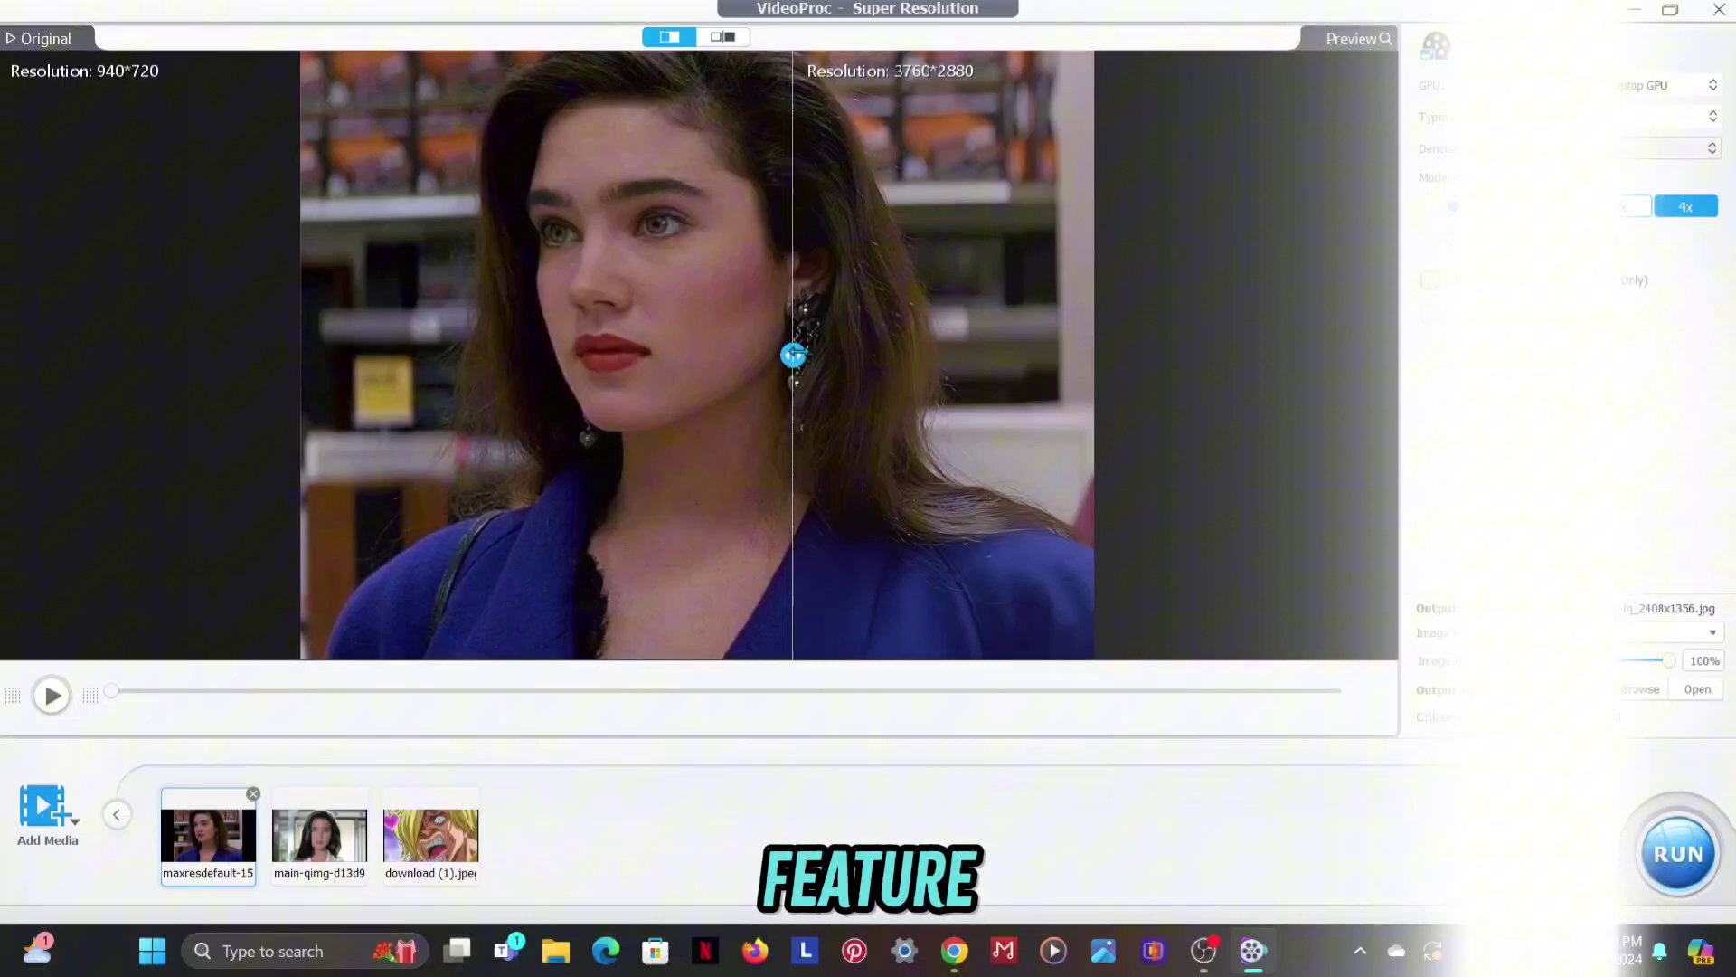
{"action": "left_click_drag", "start_coordinate": [785, 483], "coordinate": [496, 482]}
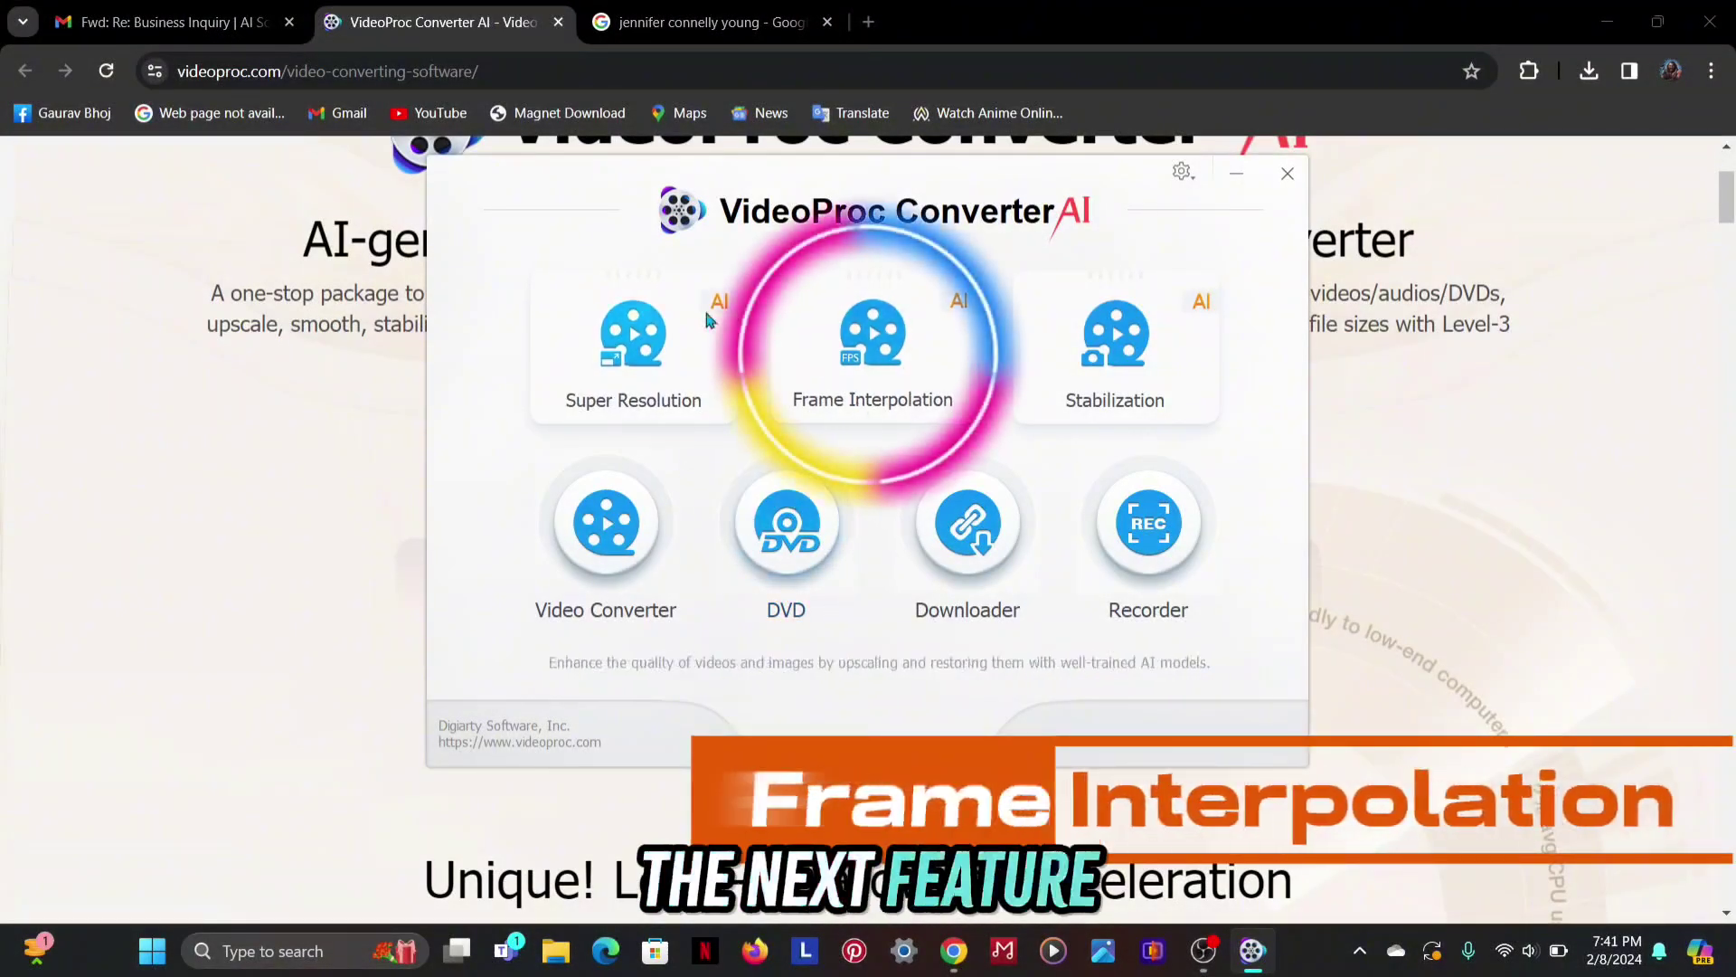
Launch Frame Interpolation and select the NVIDIA GeForce RTX 3050 GPU
{"action": "left_click", "coordinate": [870, 363]}
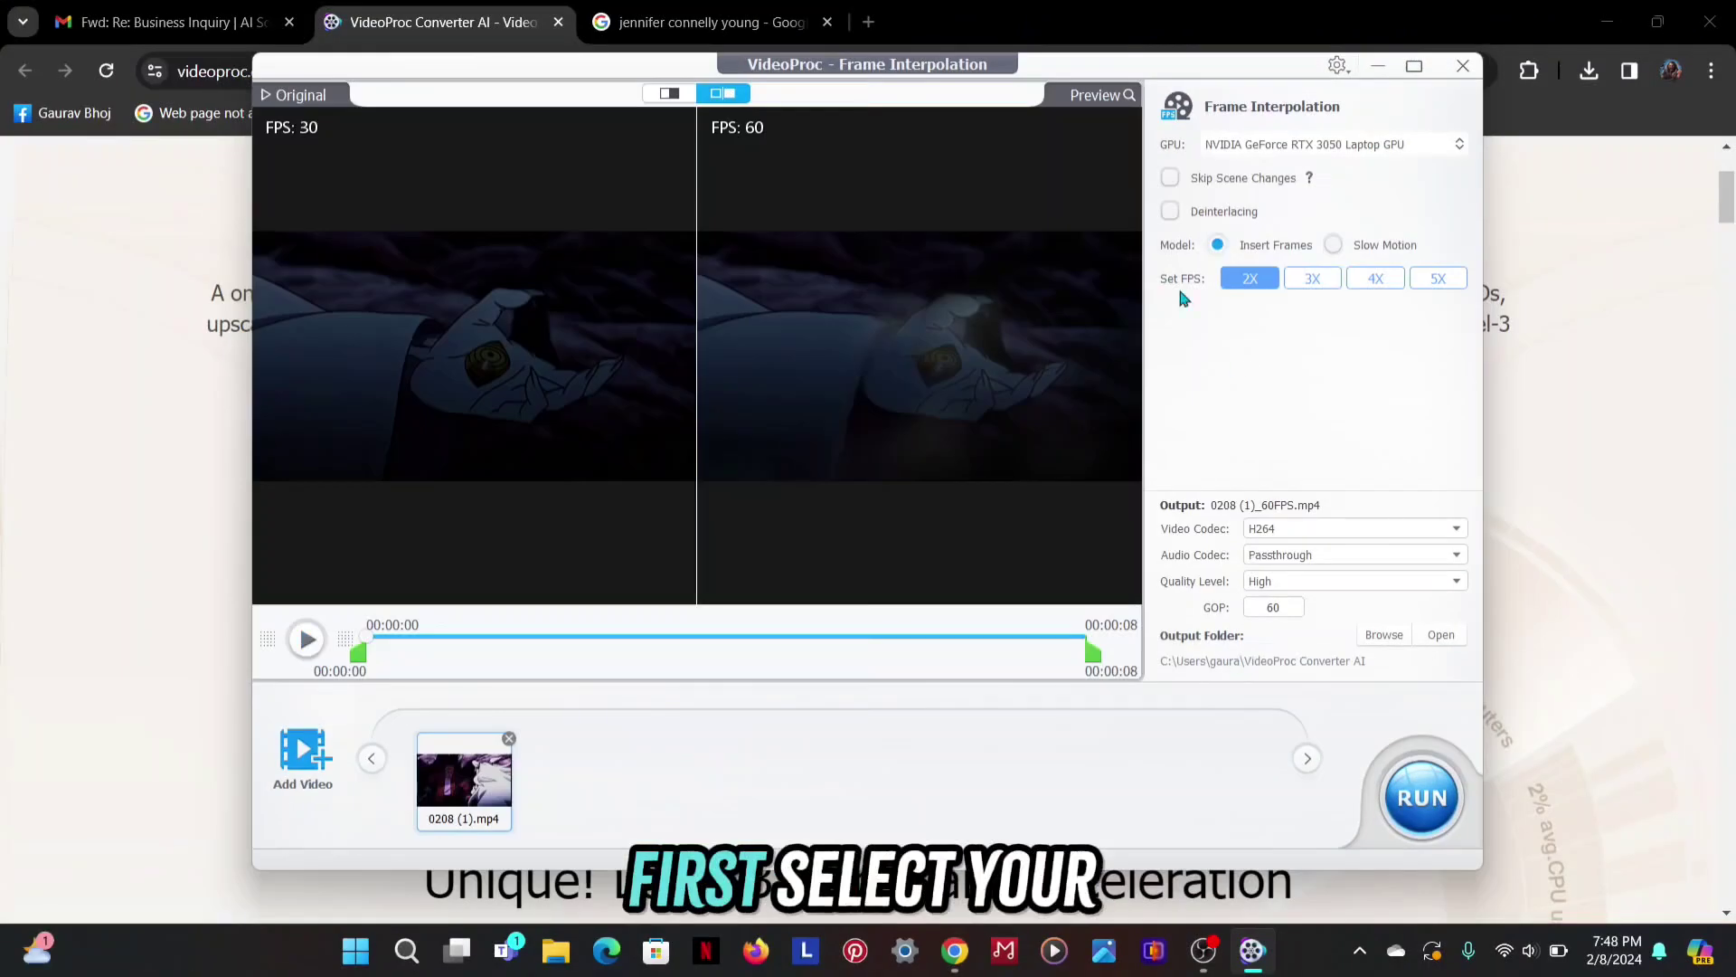
{"action": "left_click", "coordinate": [1338, 145]}
{"action": "left_click", "coordinate": [1341, 209]}
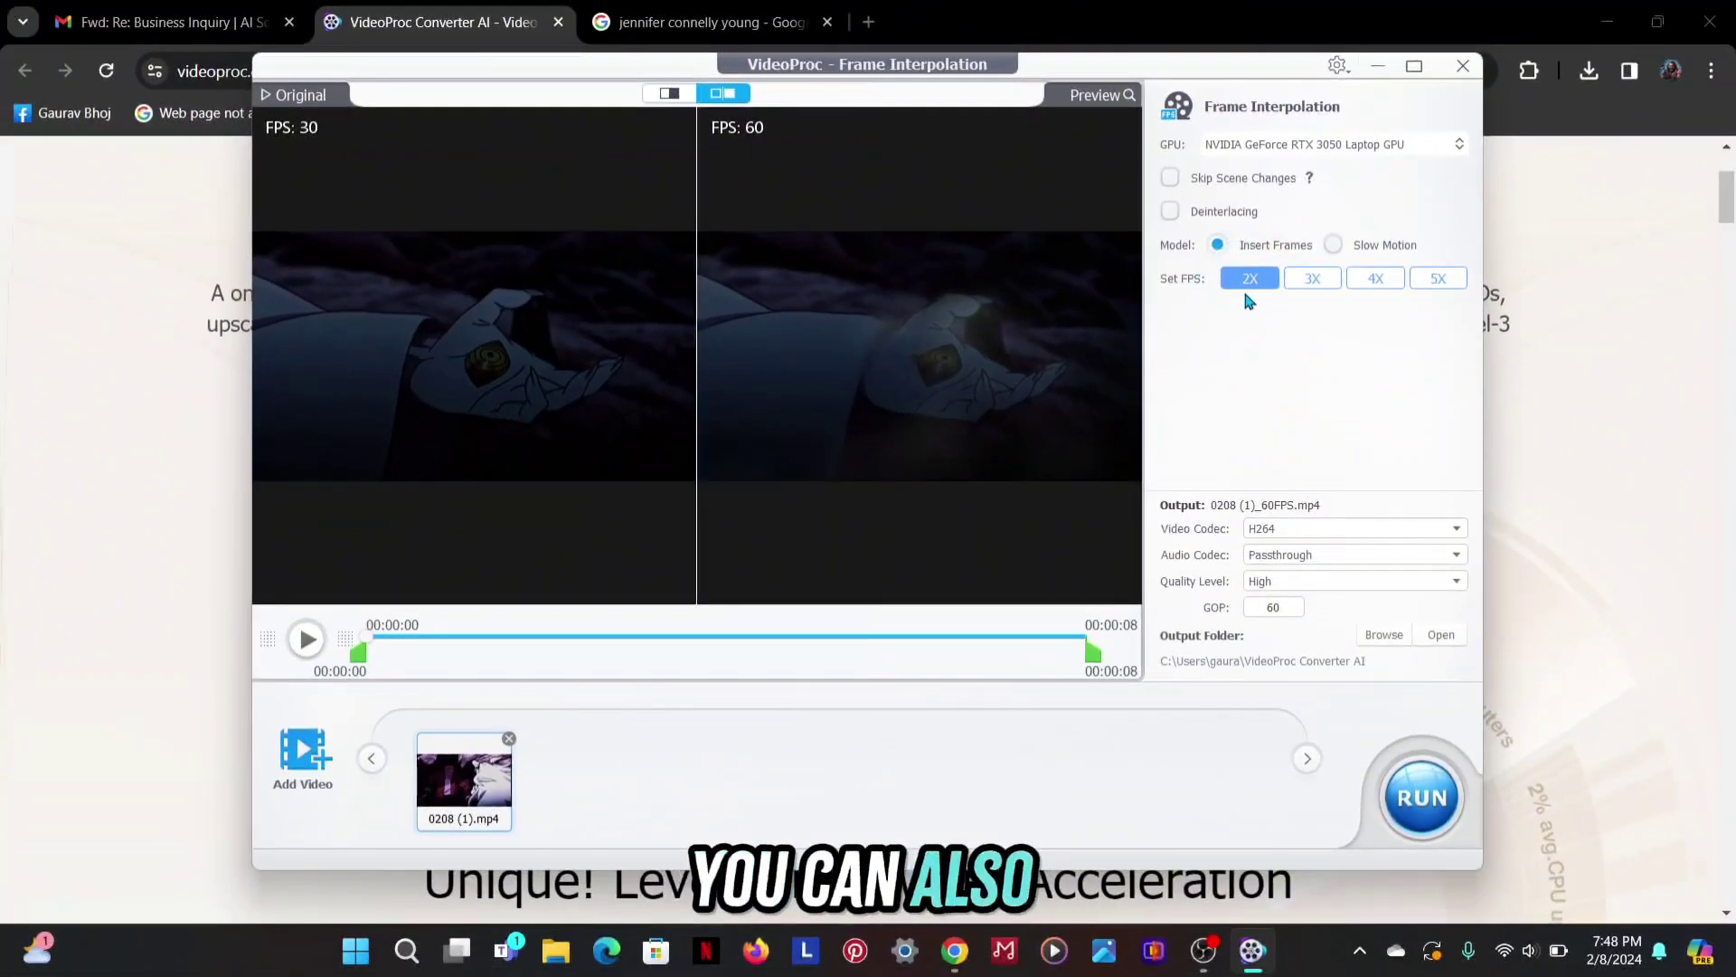
Play and pause the interpolated preview, then raise the frame rate to 4X (120 FPS)
{"action": "left_click", "coordinate": [307, 640]}
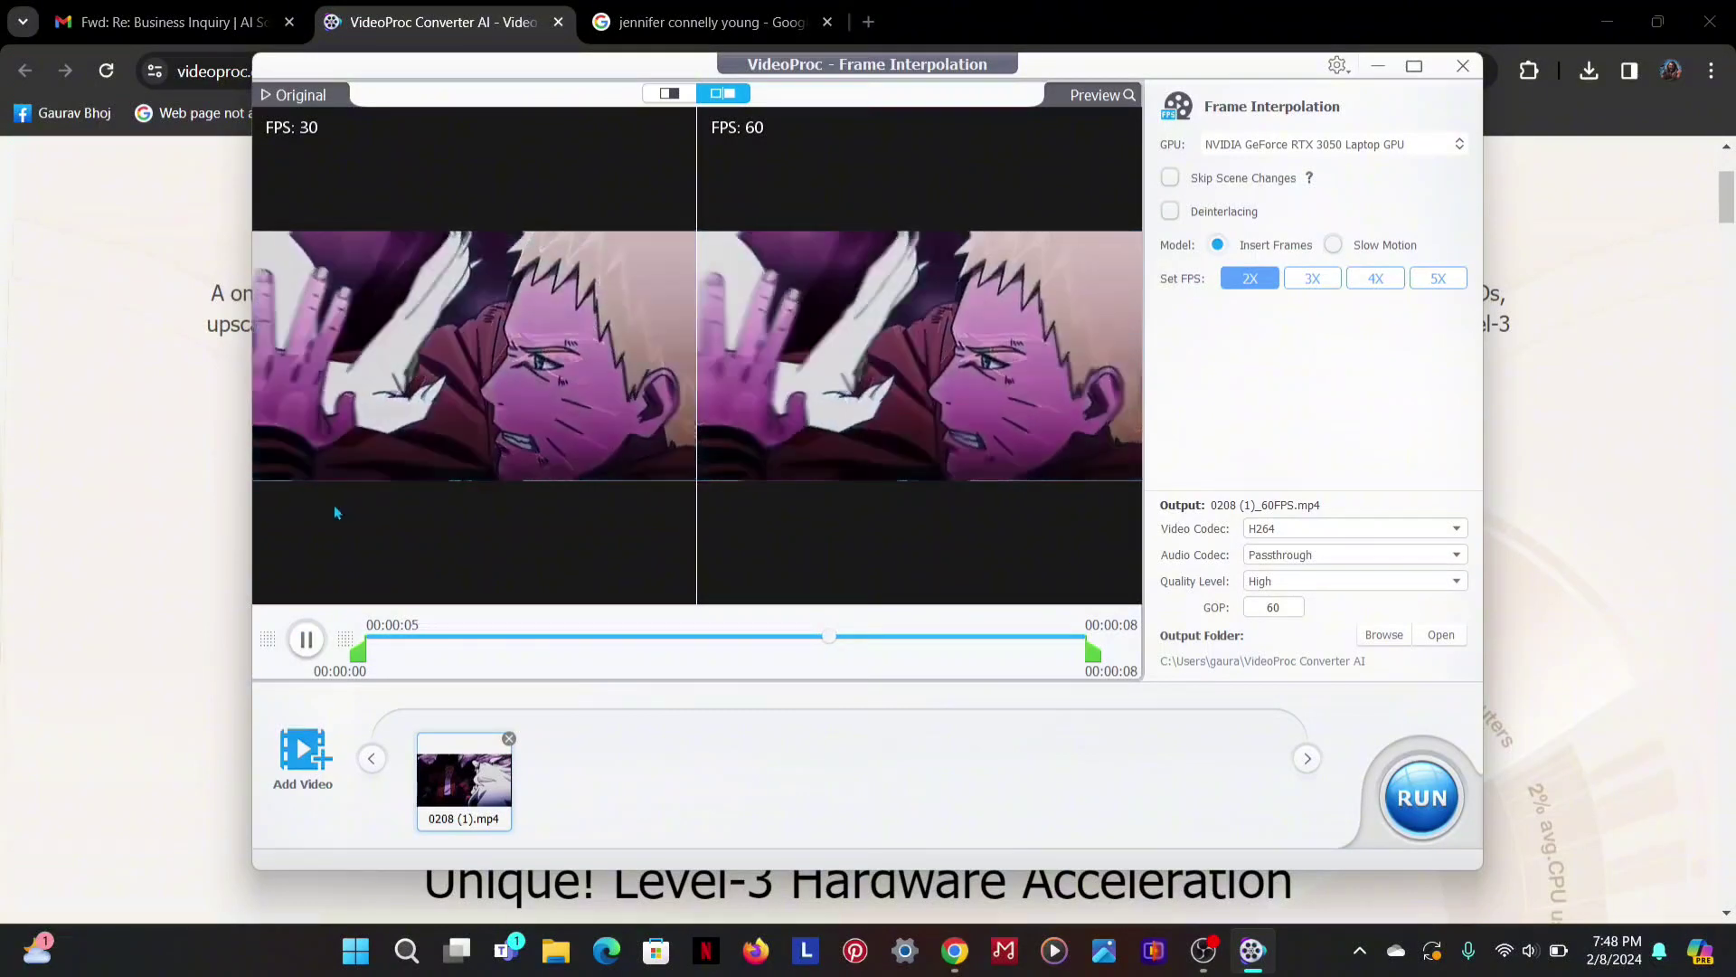
{"action": "left_click", "coordinate": [306, 639]}
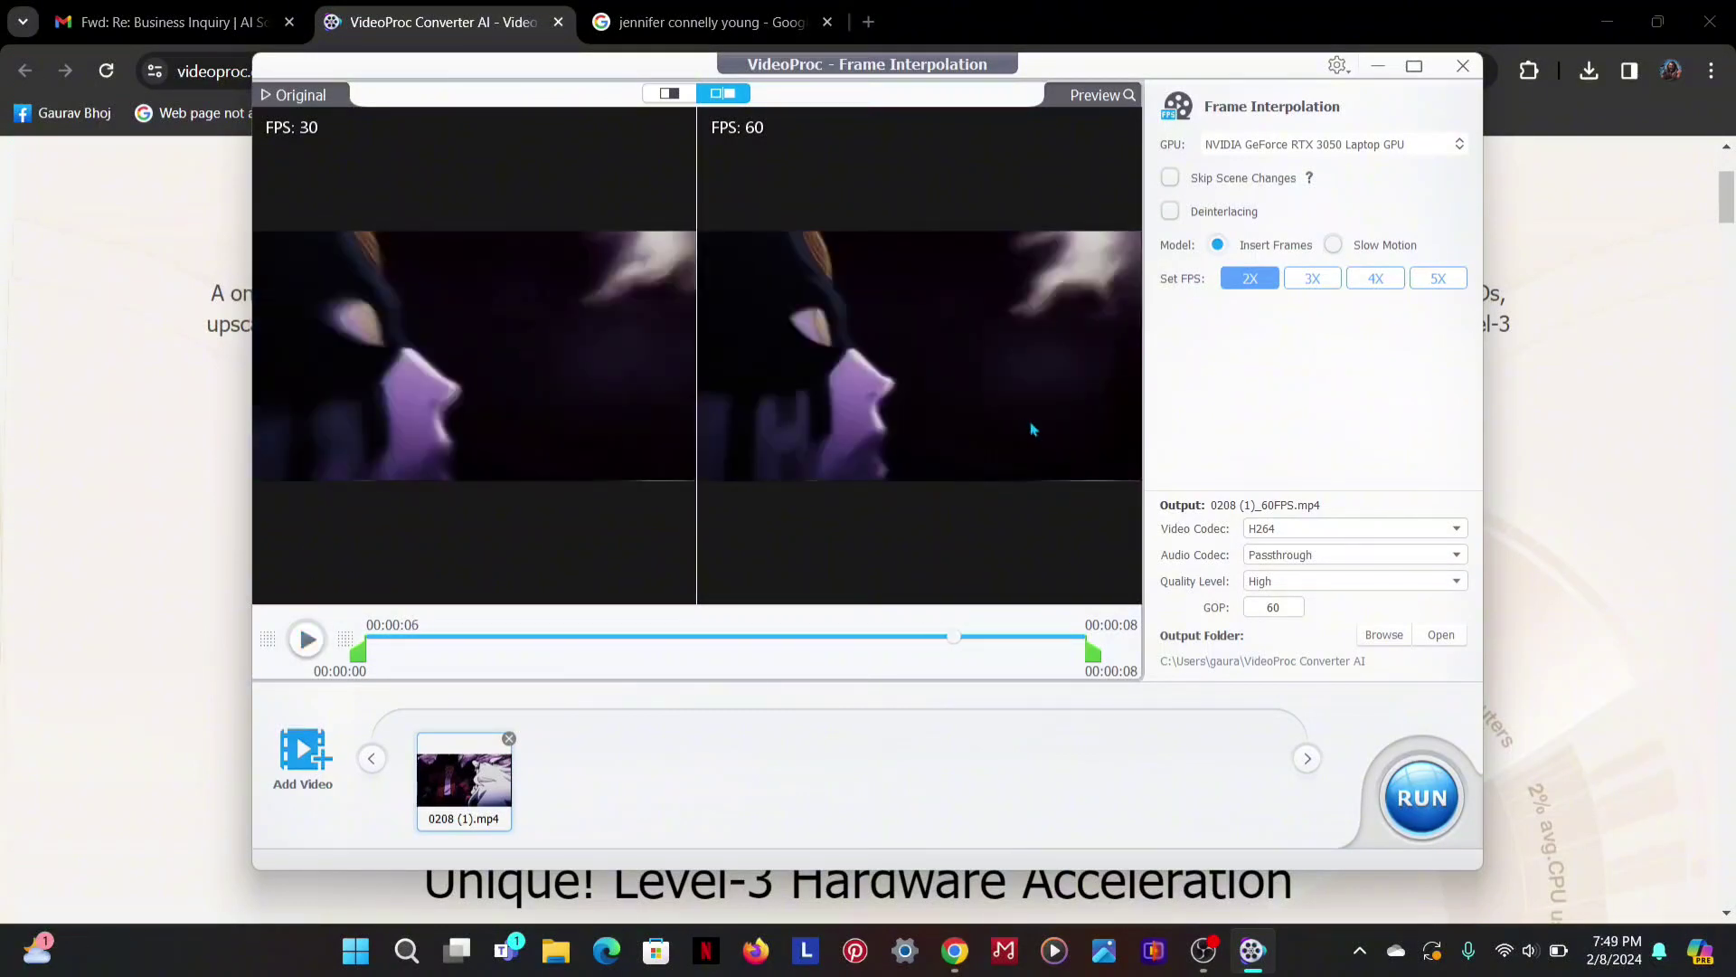
{"action": "left_click", "coordinate": [1302, 283]}
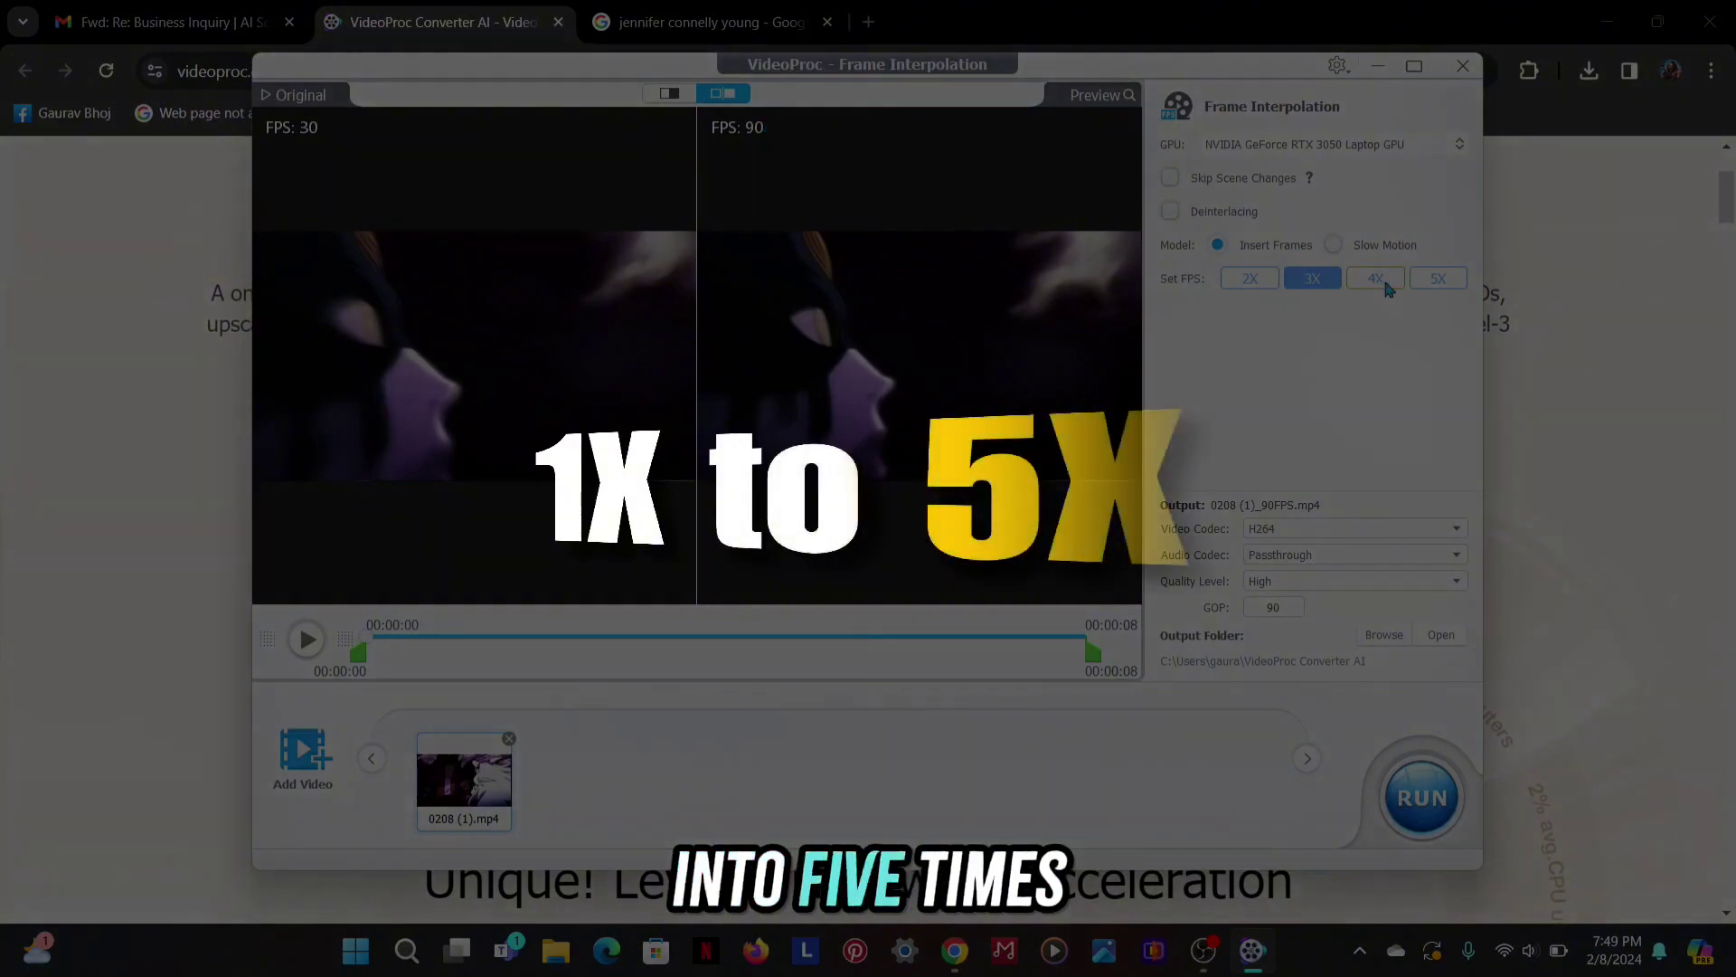
{"action": "left_click", "coordinate": [1375, 277]}
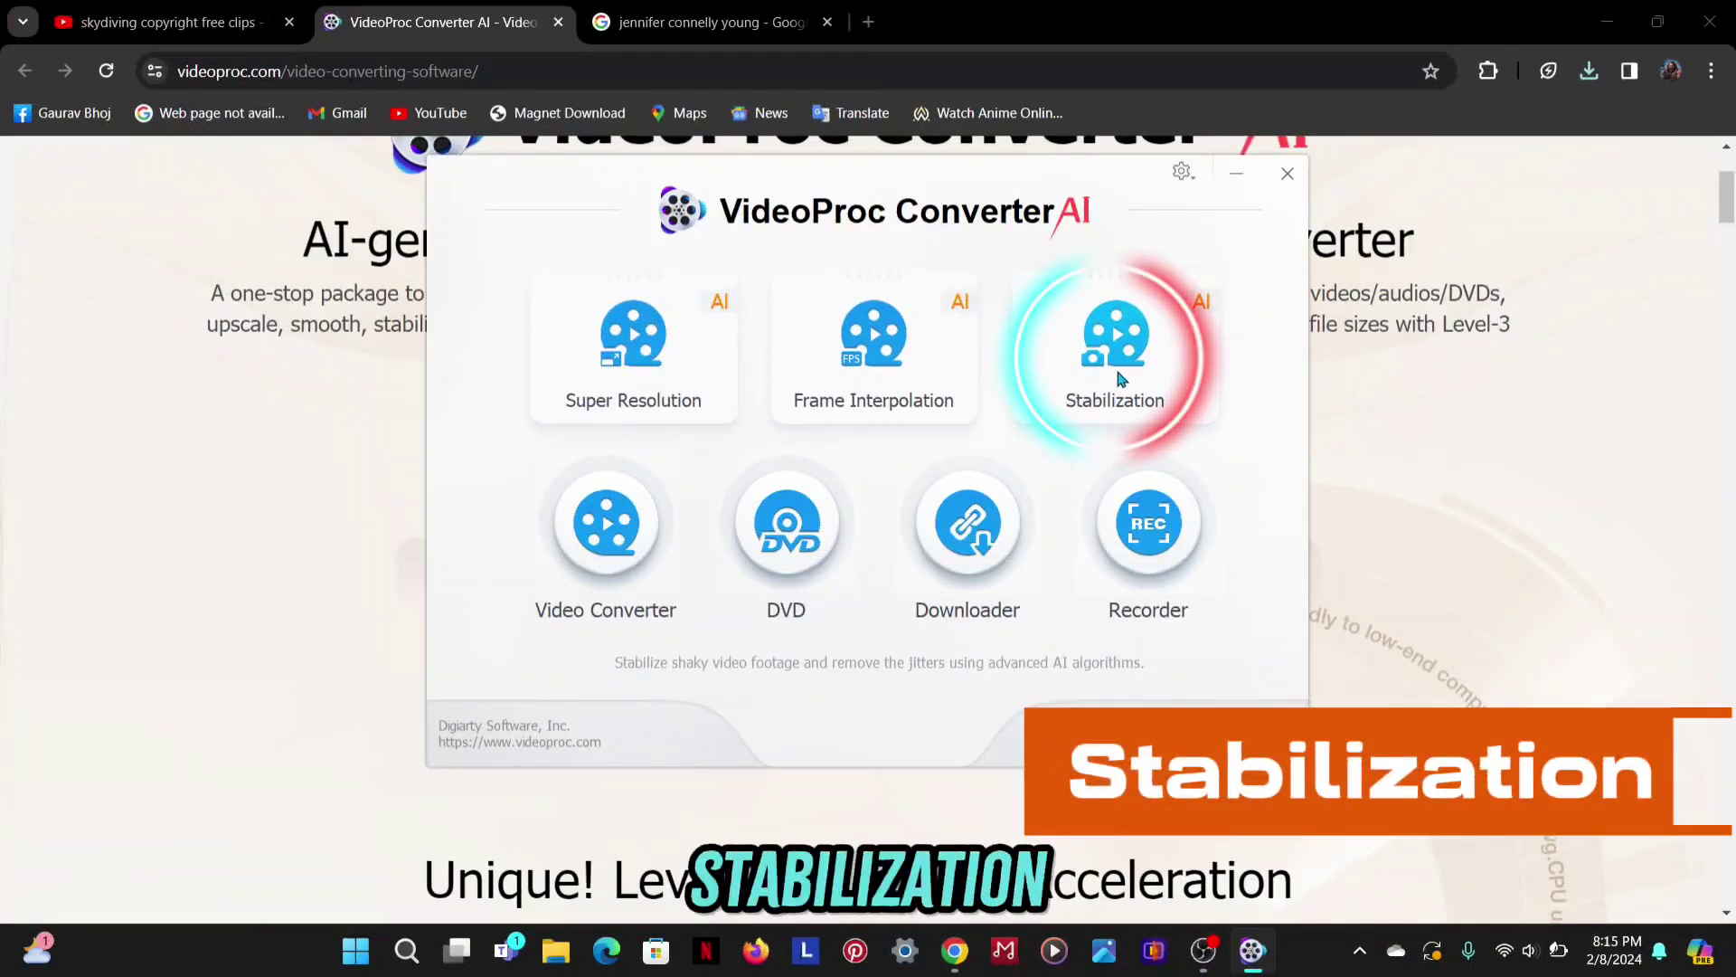
Open Stabilization, preview the clip, and keep the Best Stability preset
{"action": "left_click", "coordinate": [1120, 378]}
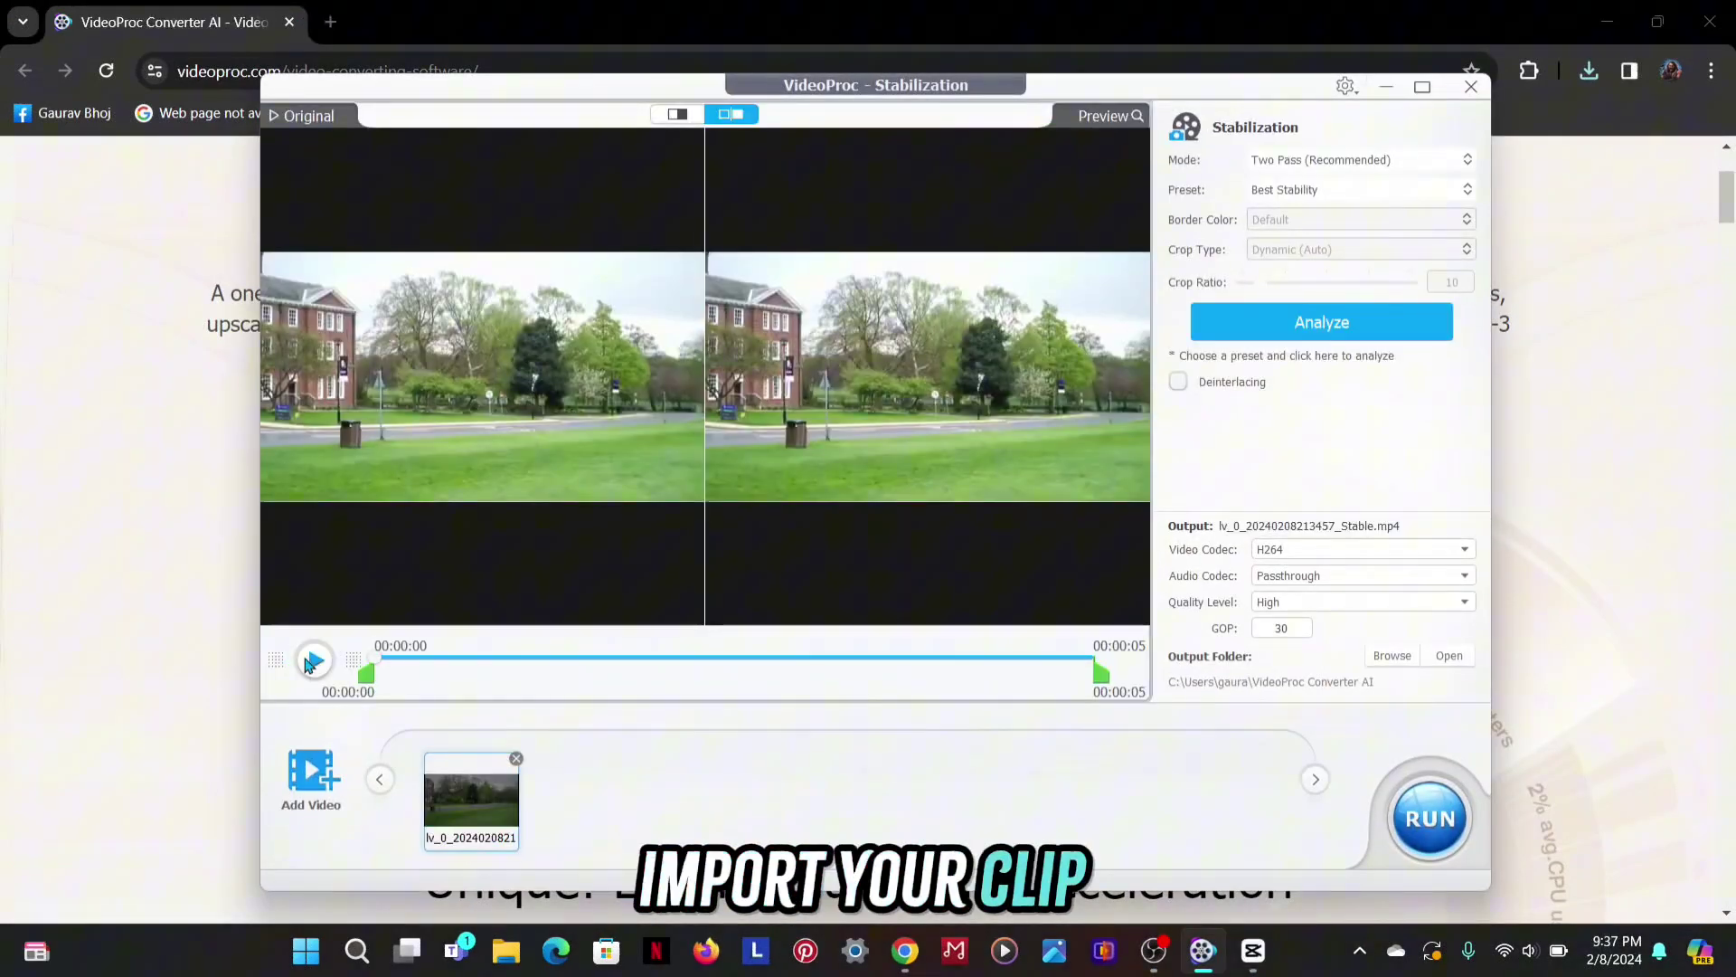
{"action": "left_click", "coordinate": [312, 660]}
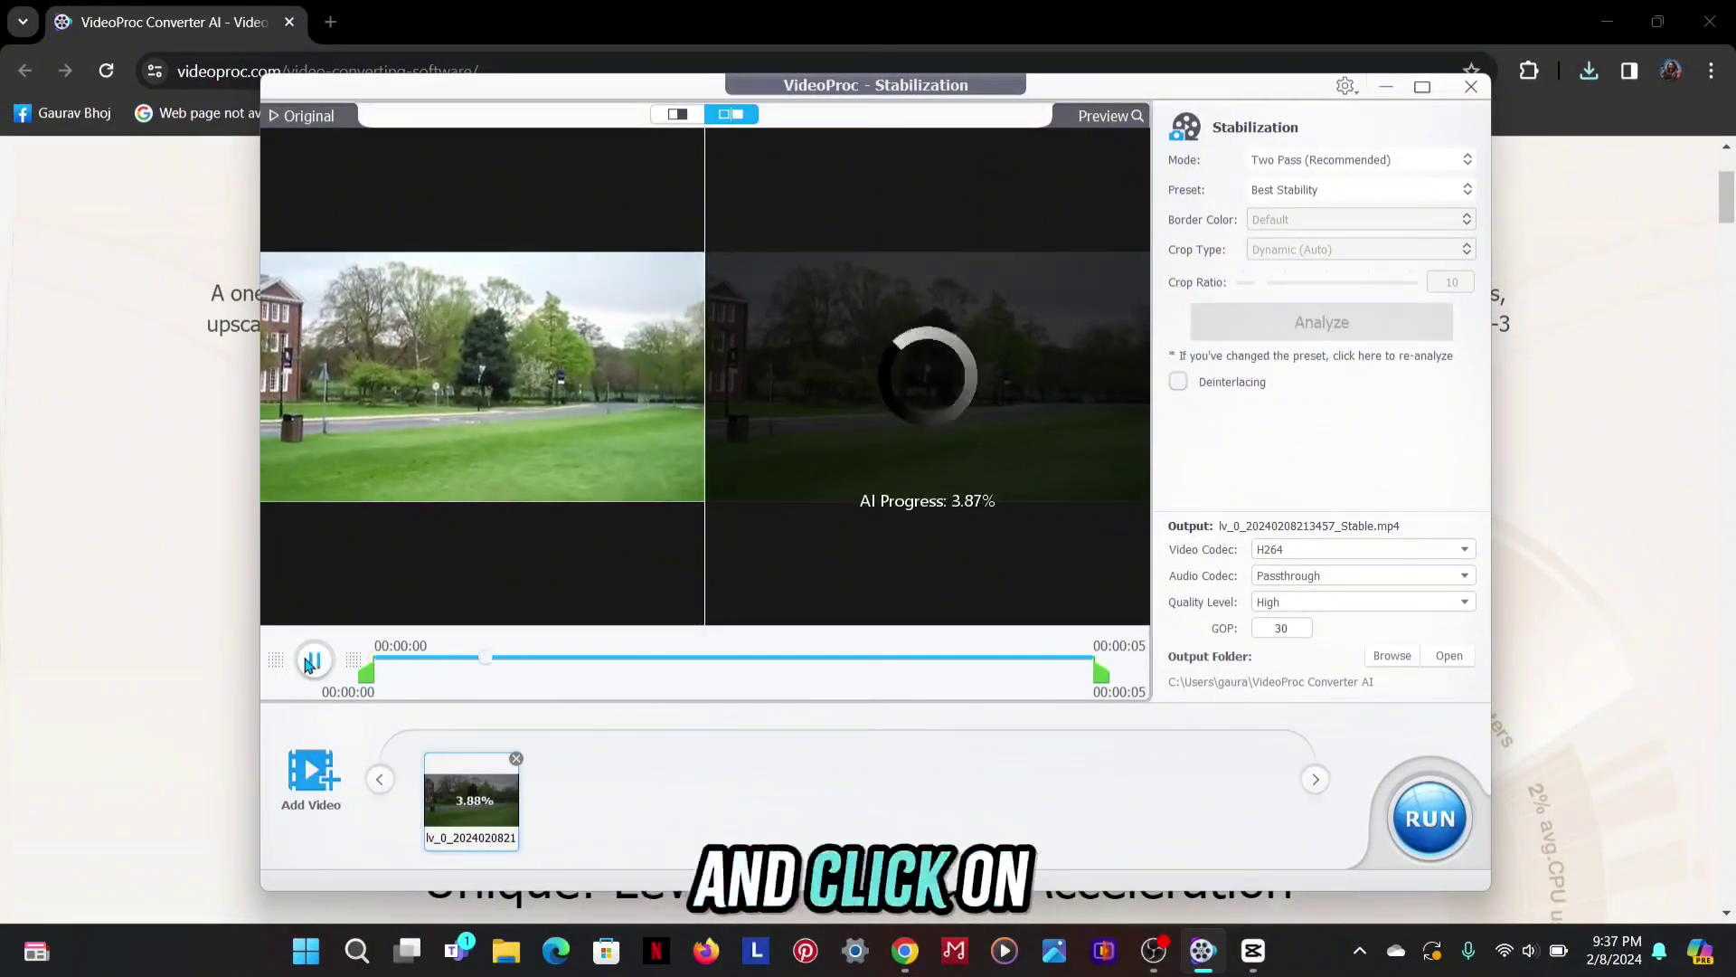
{"action": "left_click", "coordinate": [312, 660]}
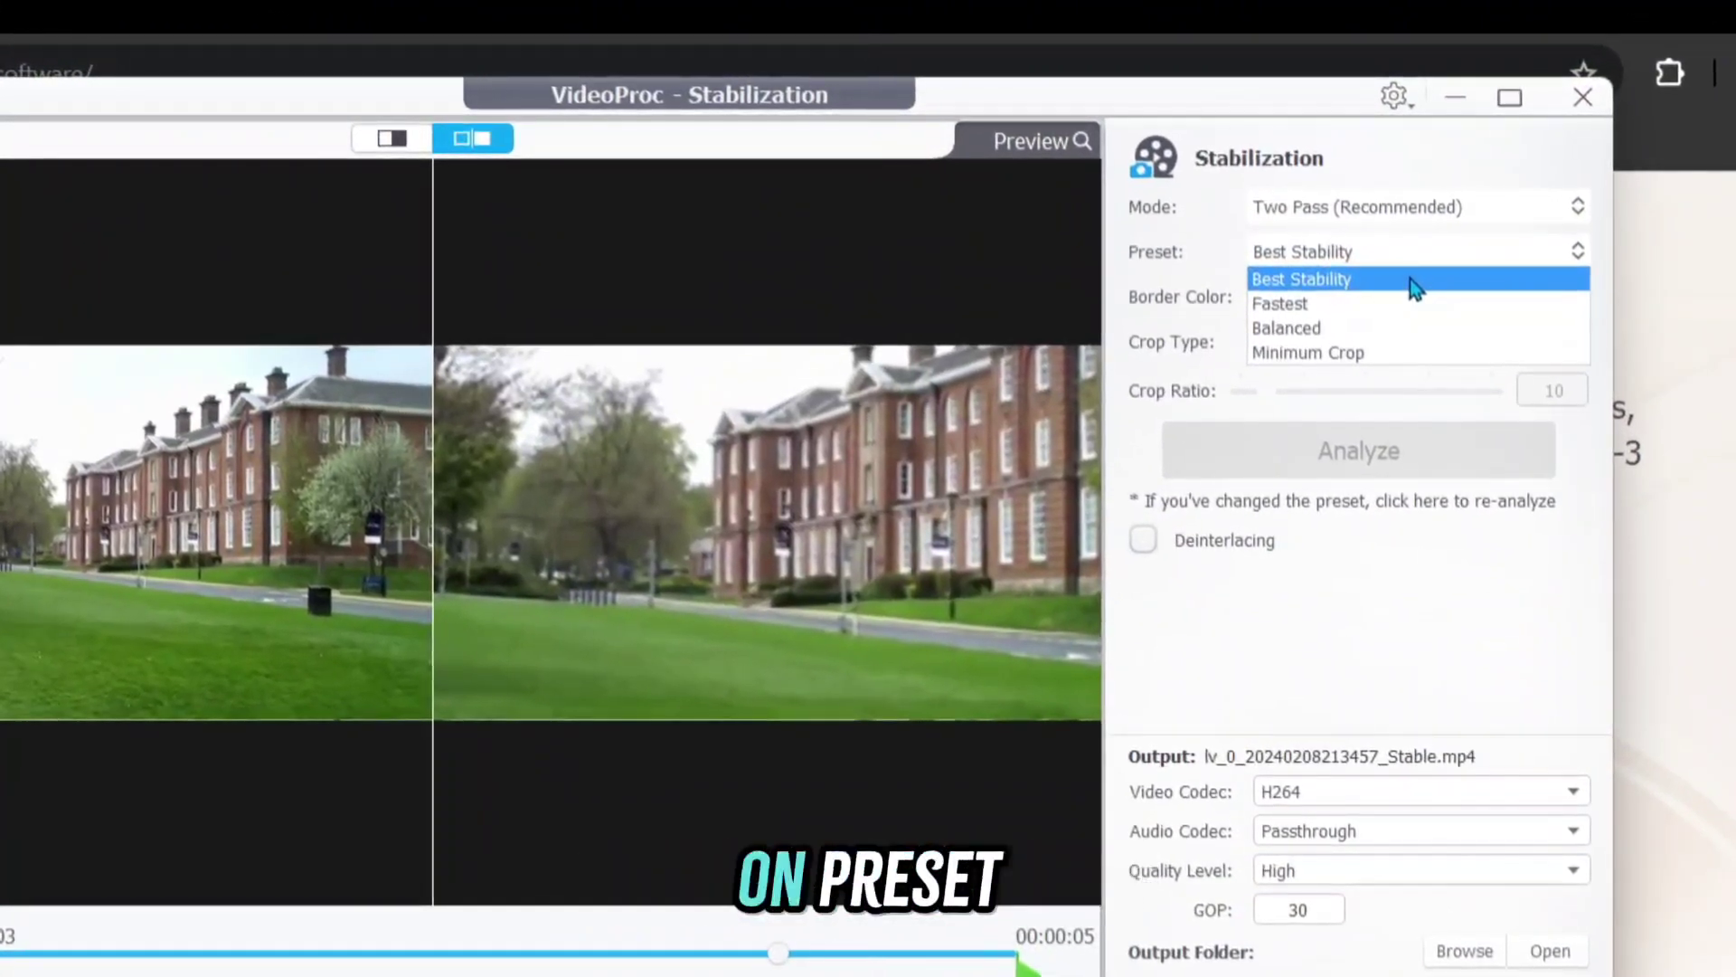
{"action": "left_click", "coordinate": [1409, 278]}
Set Border Color to Reflect, Crop Type to Customize at ratio 0, and play the preview
{"action": "left_click", "coordinate": [1438, 296]}
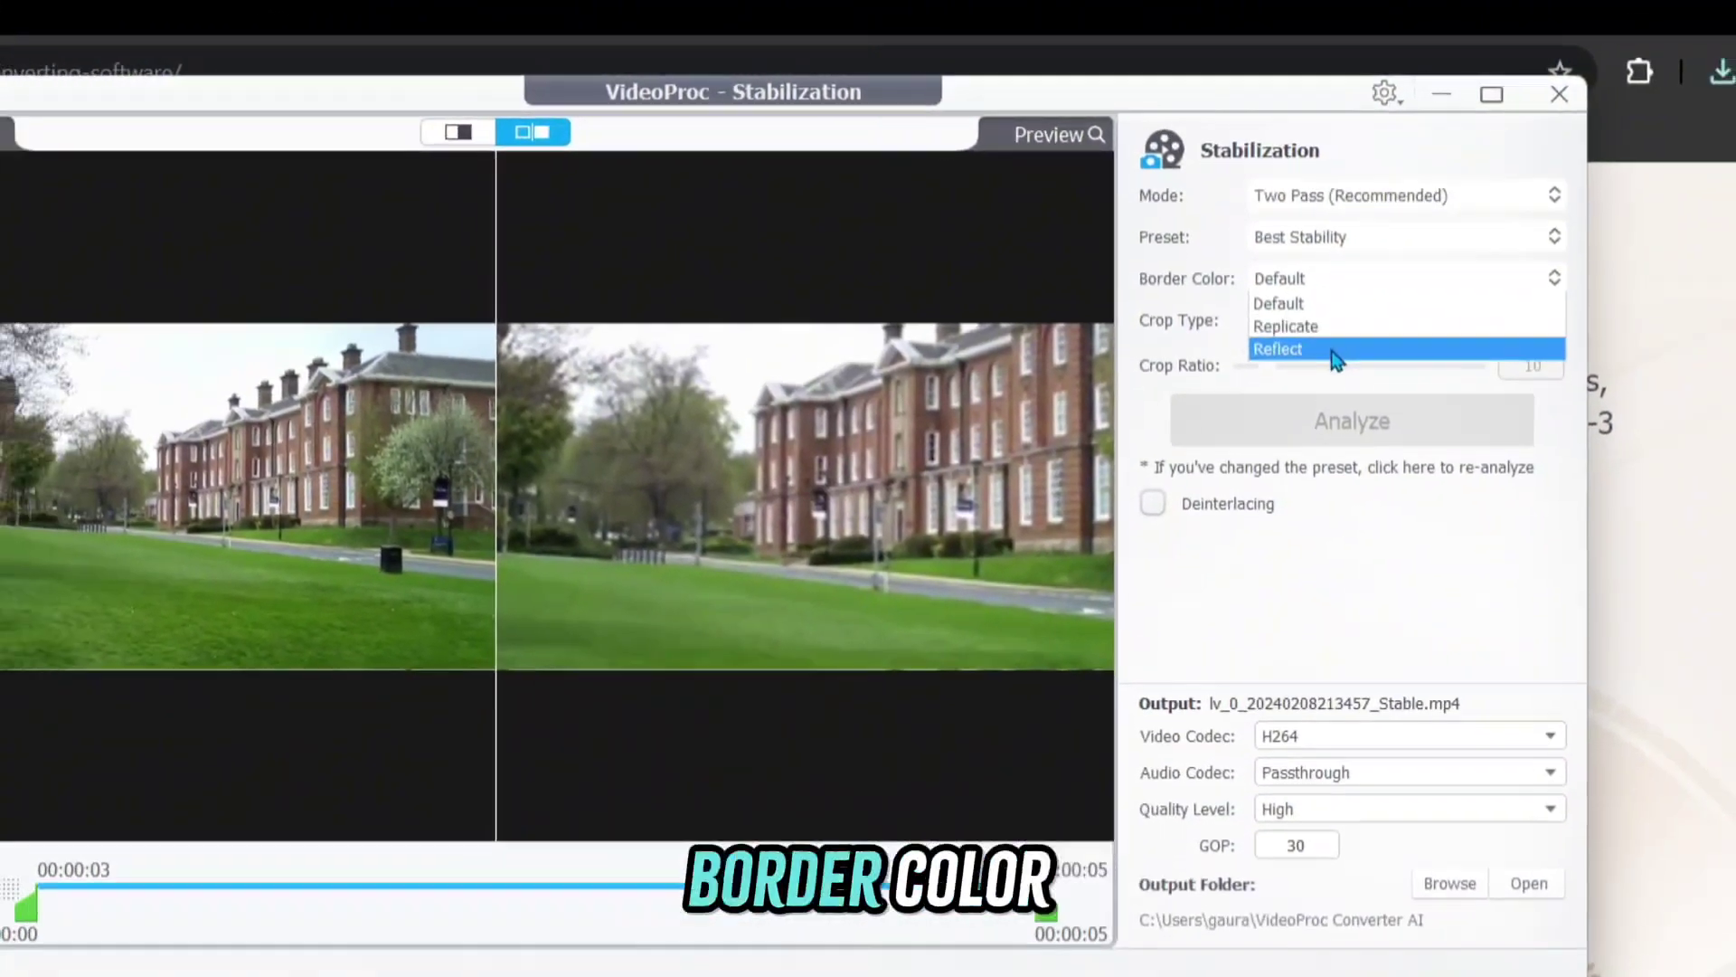
{"action": "left_click", "coordinate": [1336, 351]}
{"action": "left_click", "coordinate": [1410, 320]}
{"action": "left_click", "coordinate": [1297, 386]}
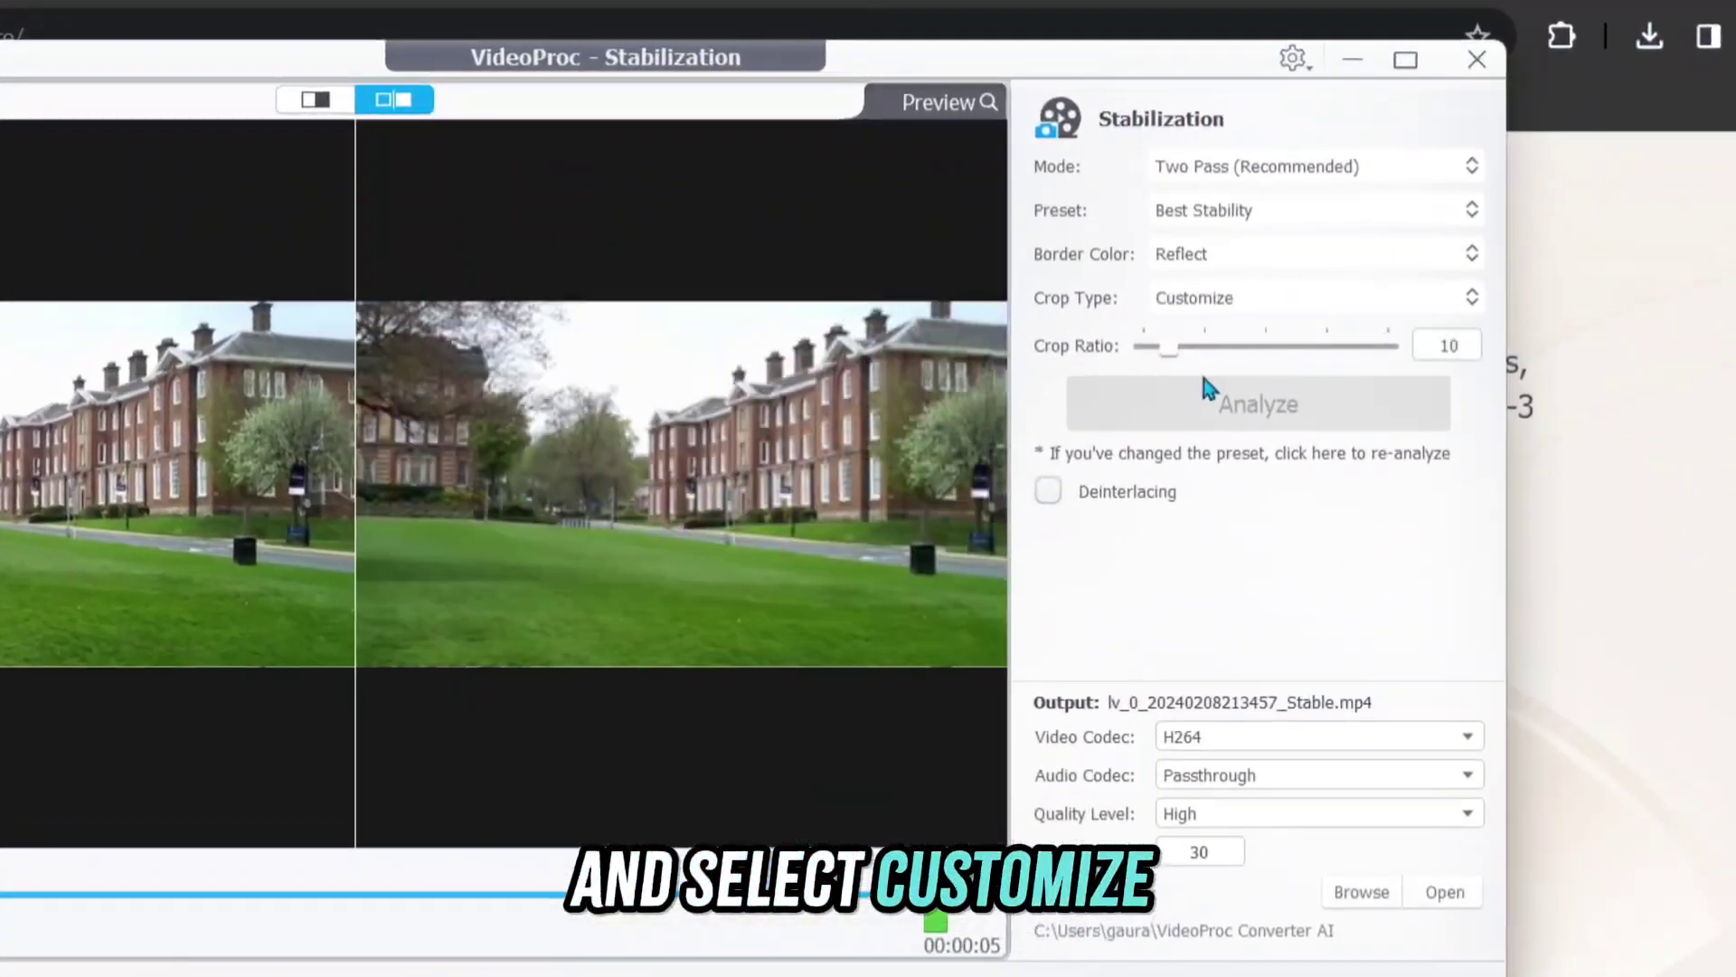
{"action": "mouse_move", "coordinate": [1168, 348]}
{"action": "left_mouse_down"}
{"action": "mouse_move", "coordinate": [1218, 349]}
{"action": "mouse_move", "coordinate": [1136, 349]}
{"action": "left_mouse_up"}
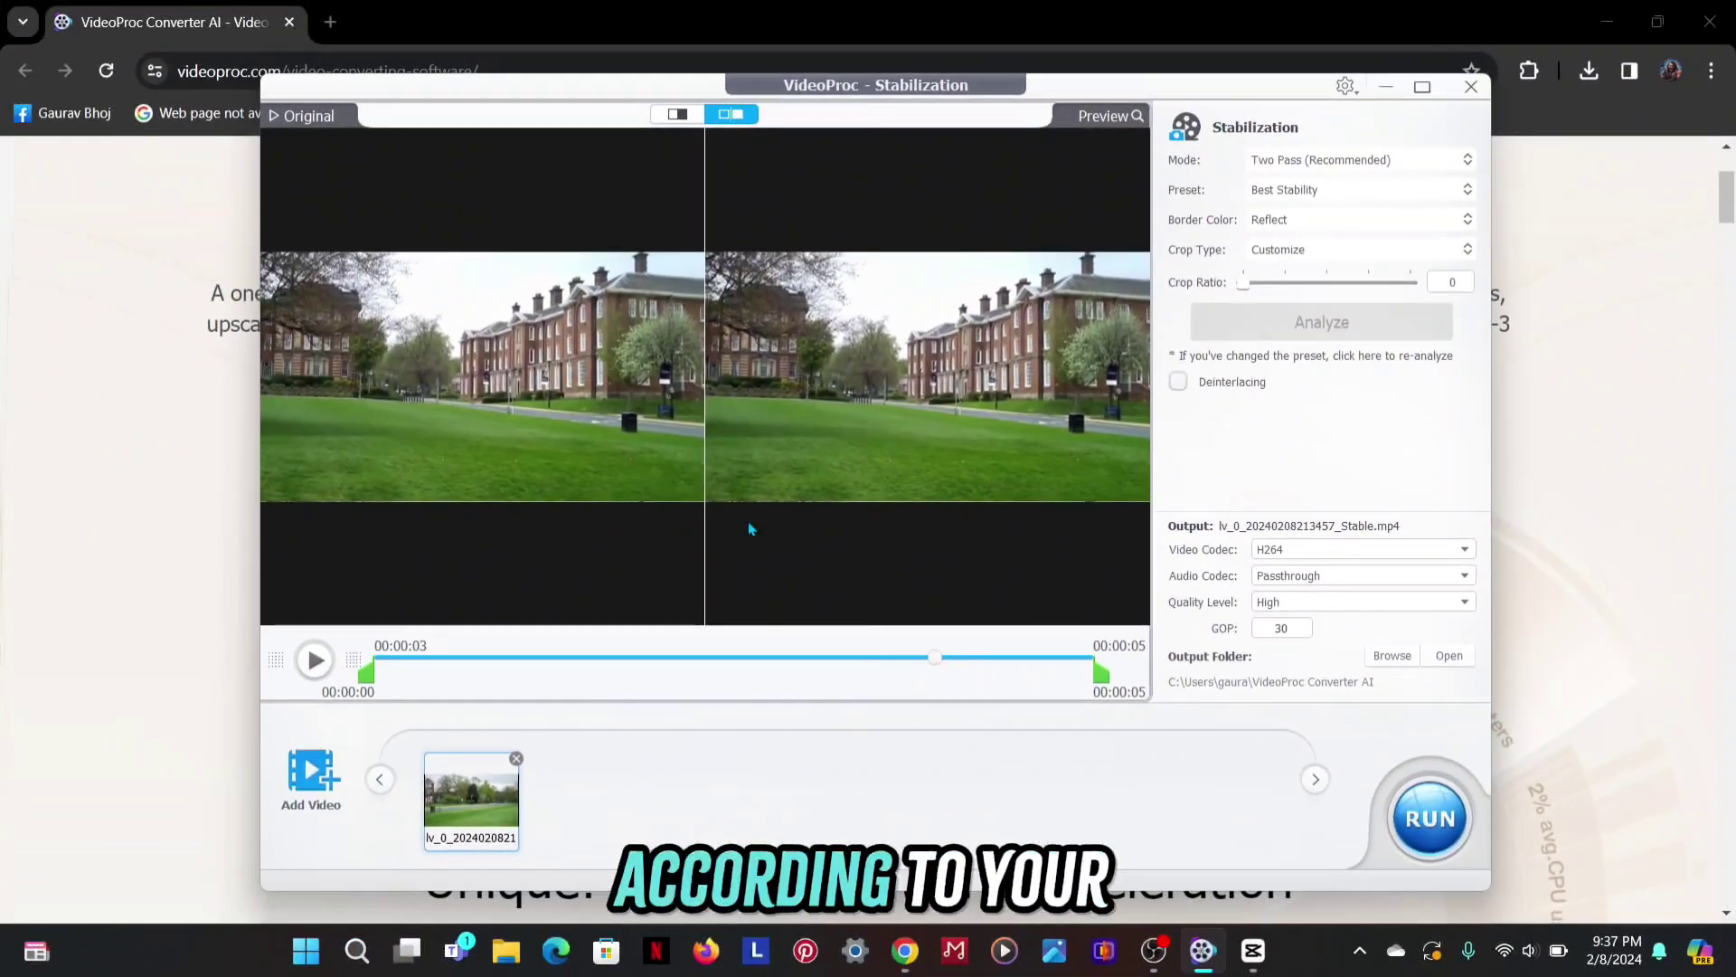
{"action": "left_click", "coordinate": [257, 686]}
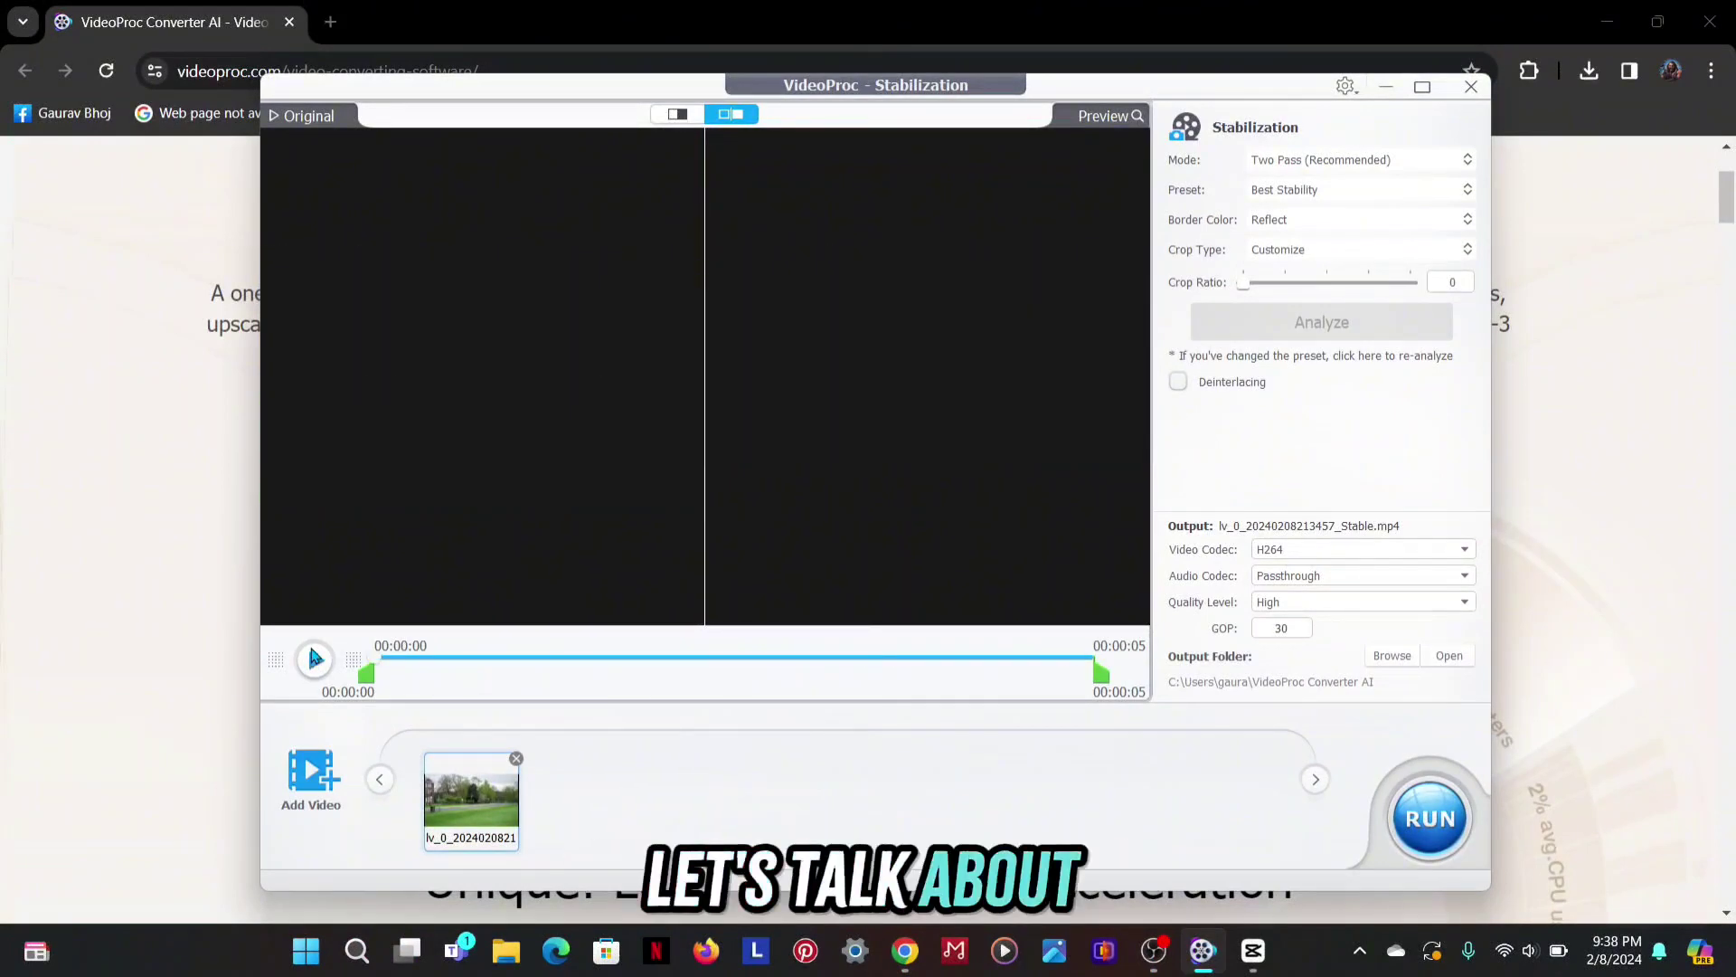
In Video Converter, browse Music and Device presets, load 0208 (1).mp4, and pick AVI
{"action": "left_click", "coordinate": [600, 524]}
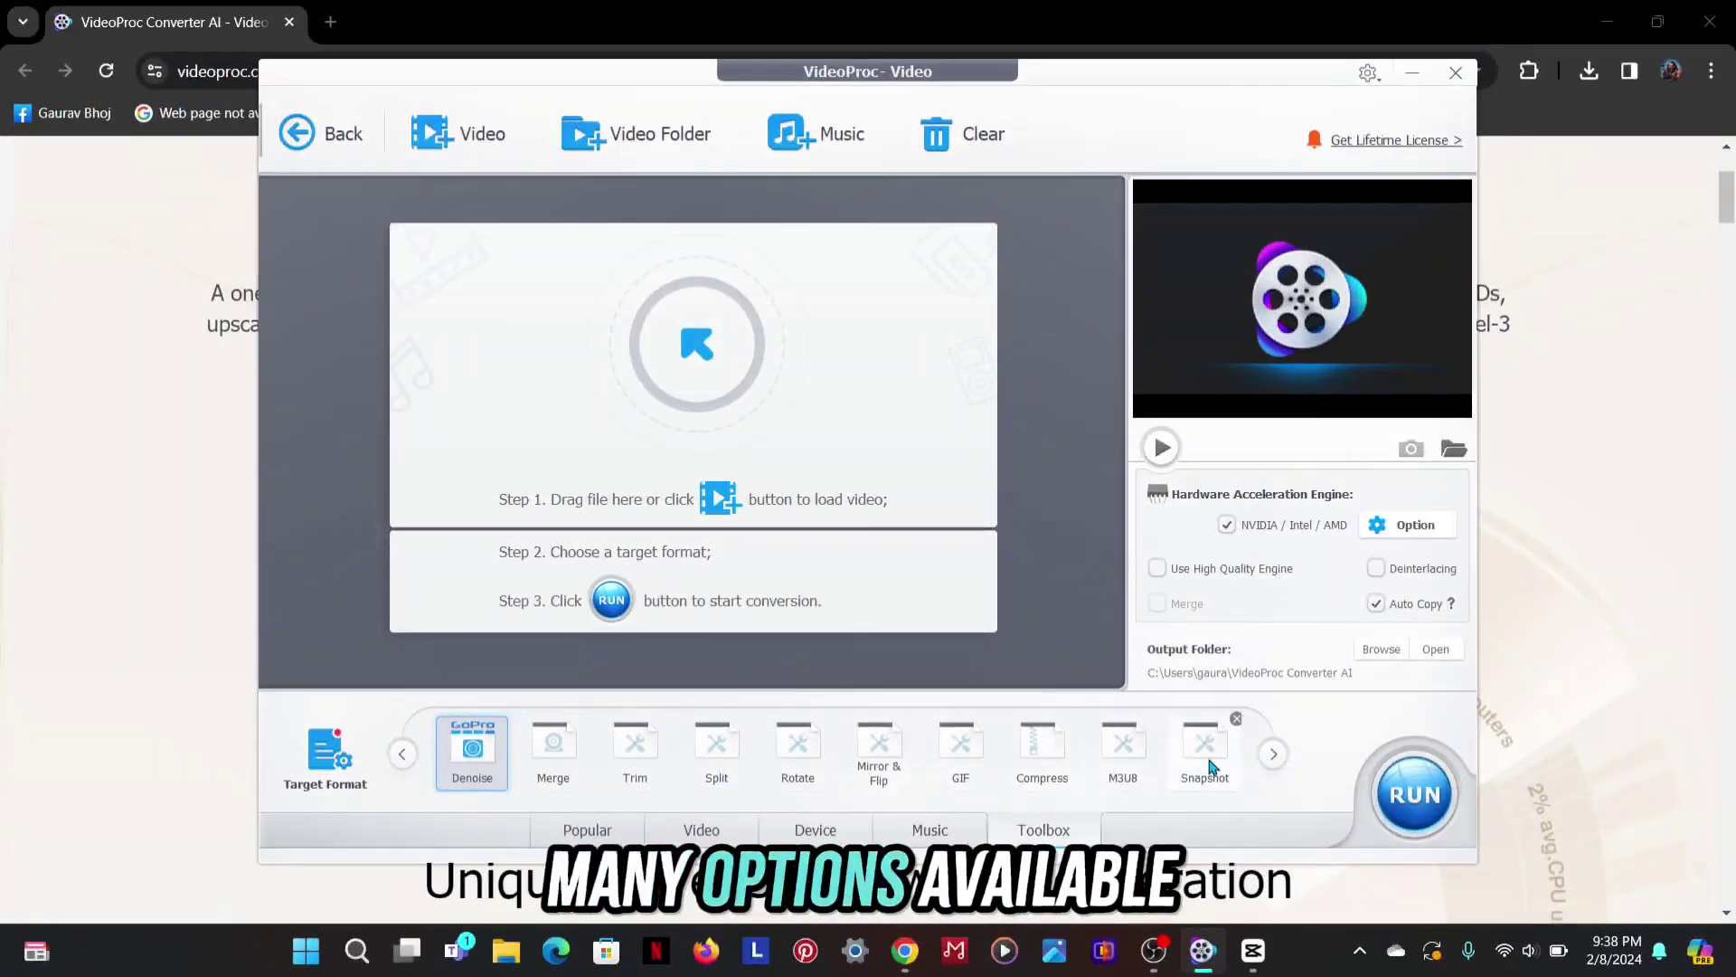
{"action": "left_click", "coordinate": [685, 831]}
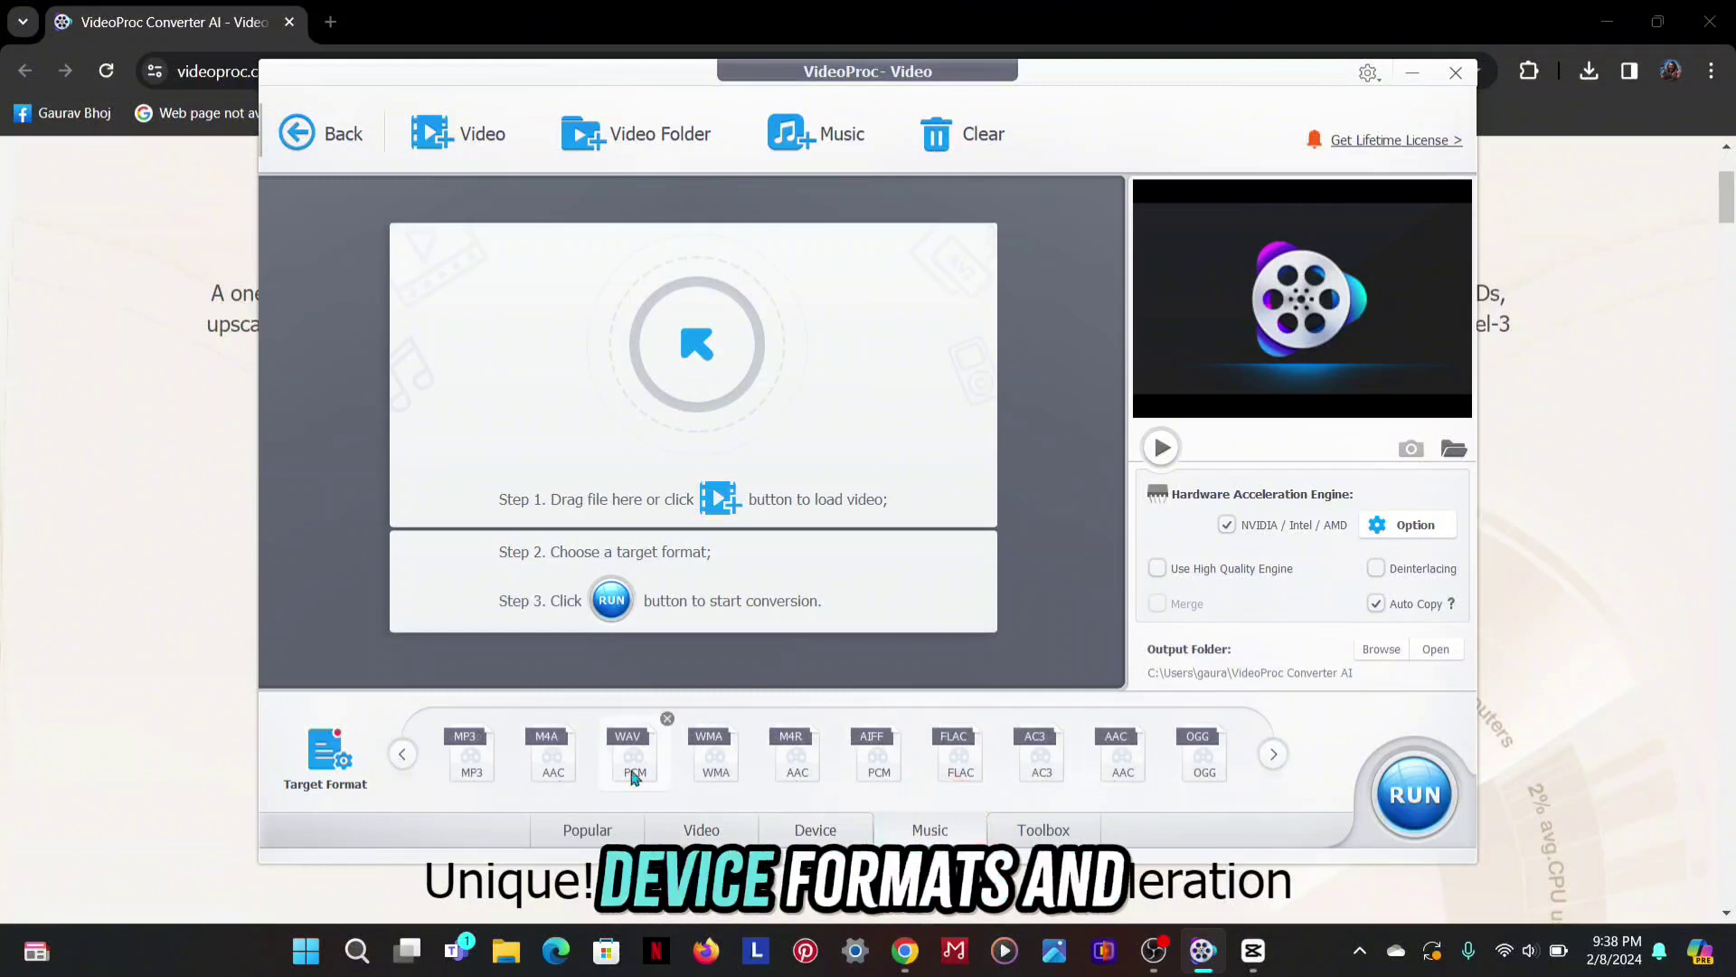
{"action": "left_click", "coordinate": [785, 825]}
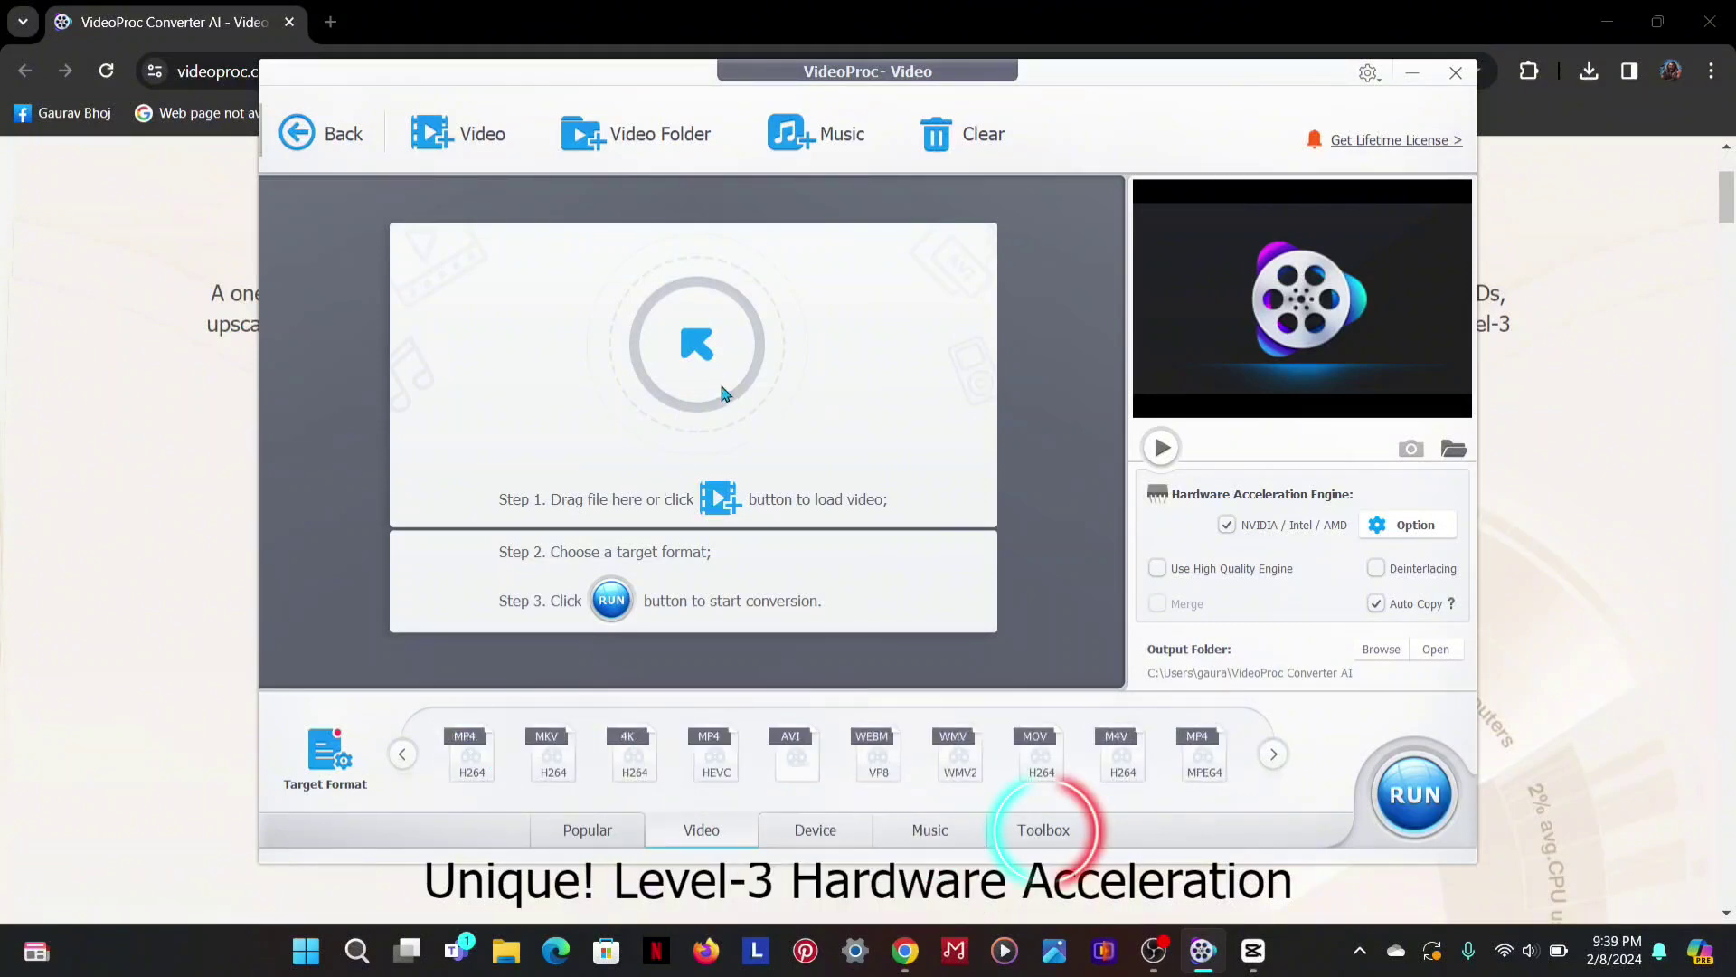
{"action": "left_click", "coordinate": [478, 144]}
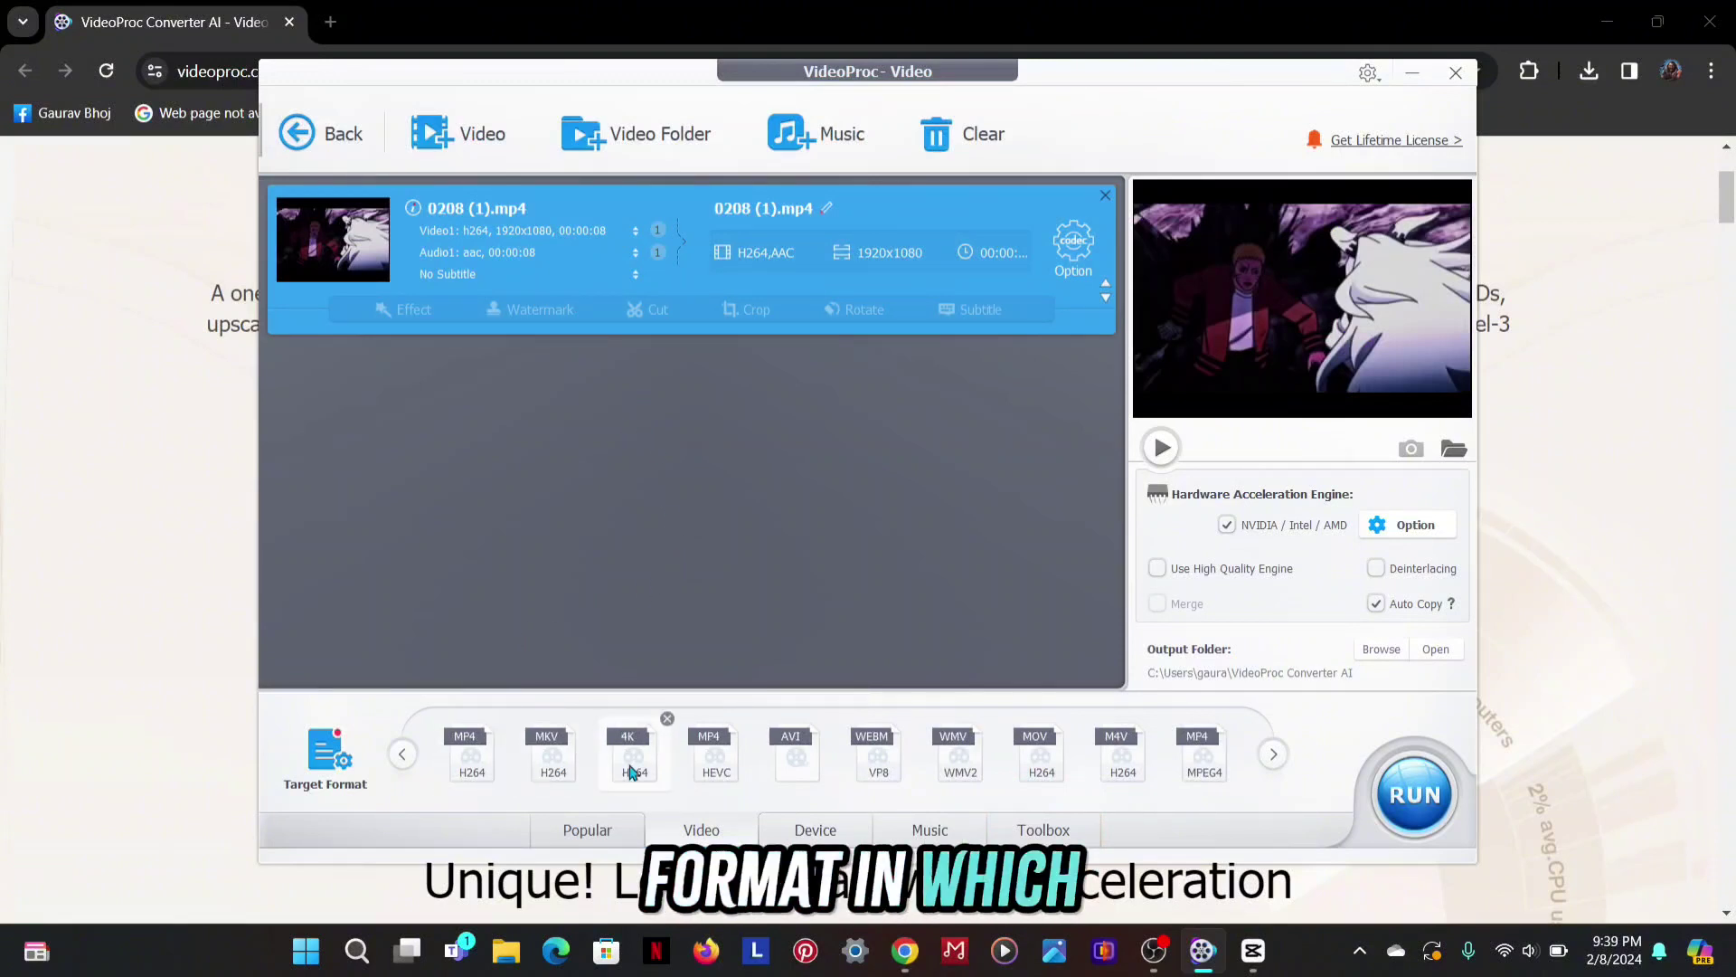
{"action": "left_click", "coordinate": [786, 750]}
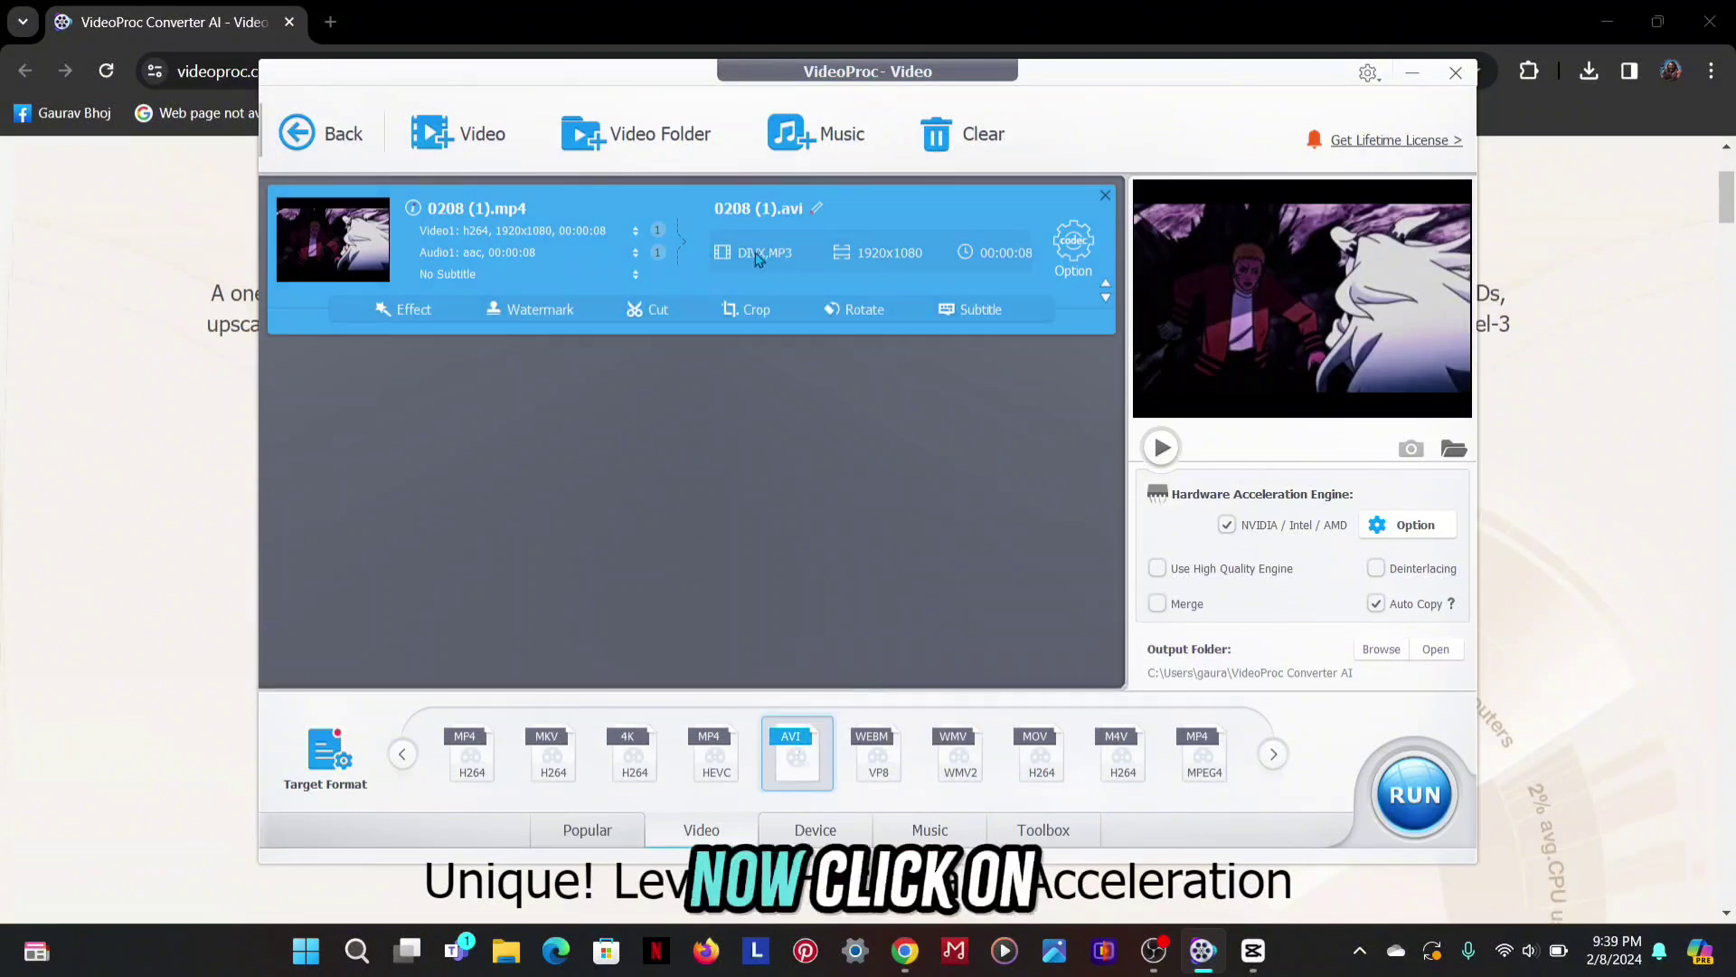
Set the AVI output to 60 fps with Auto Calculate bit rate and no video effect
{"action": "left_click", "coordinate": [1069, 249]}
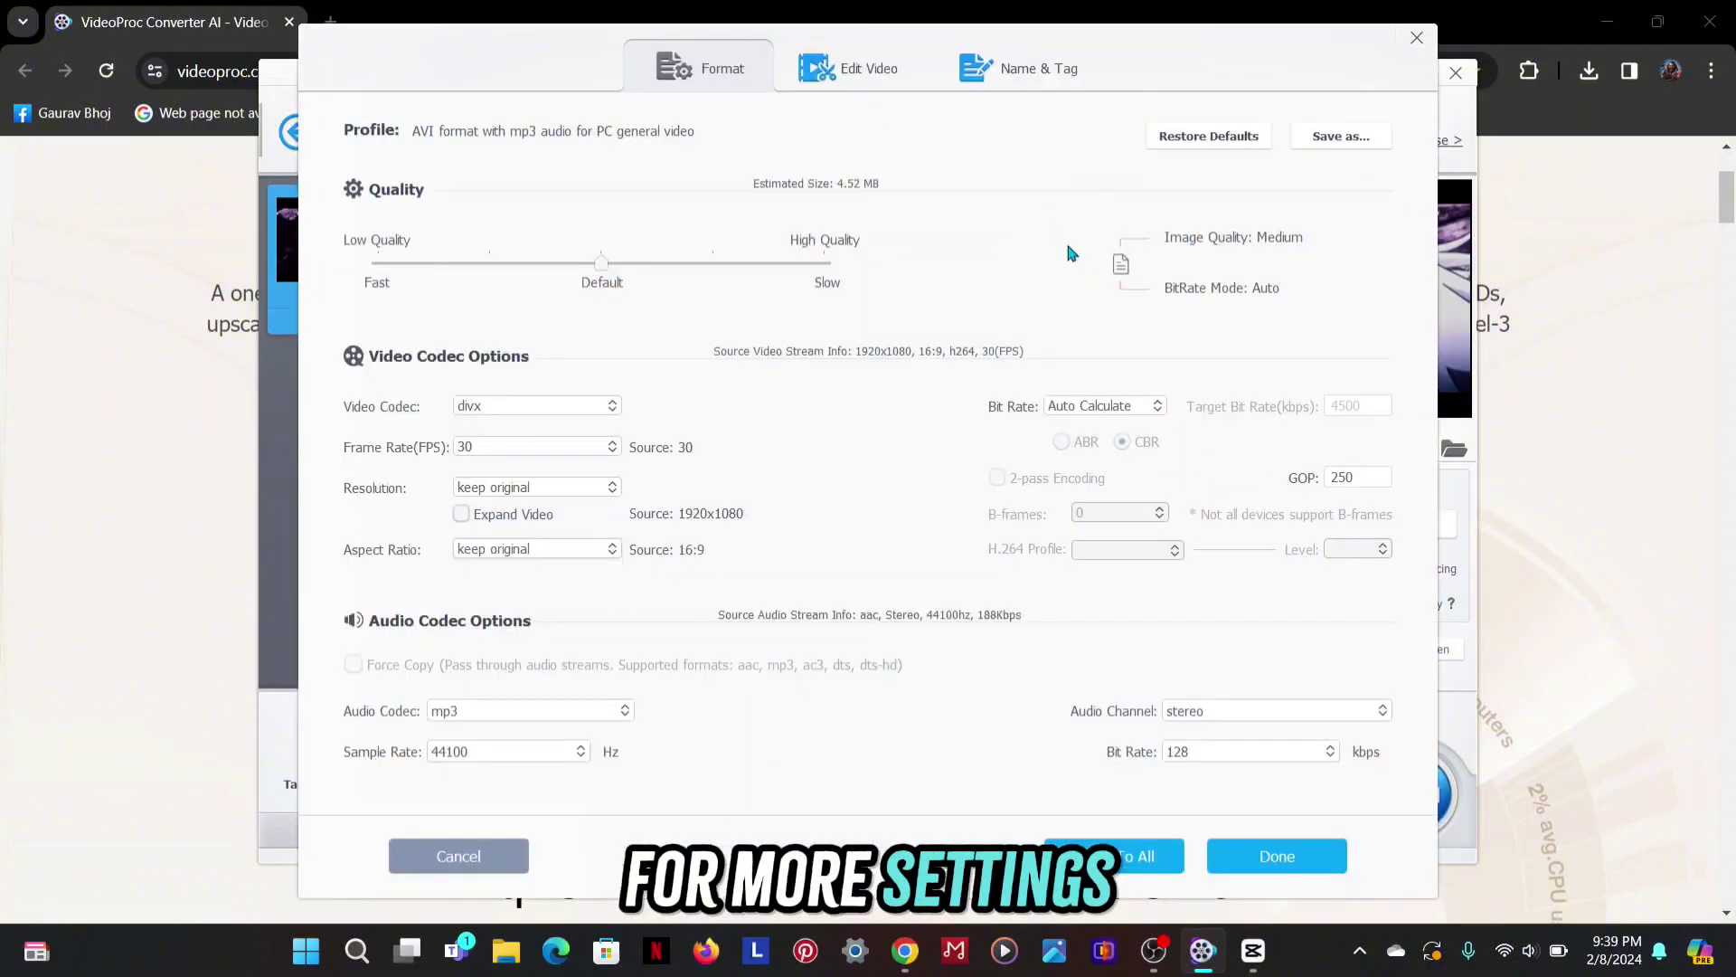
{"action": "left_click", "coordinate": [606, 446]}
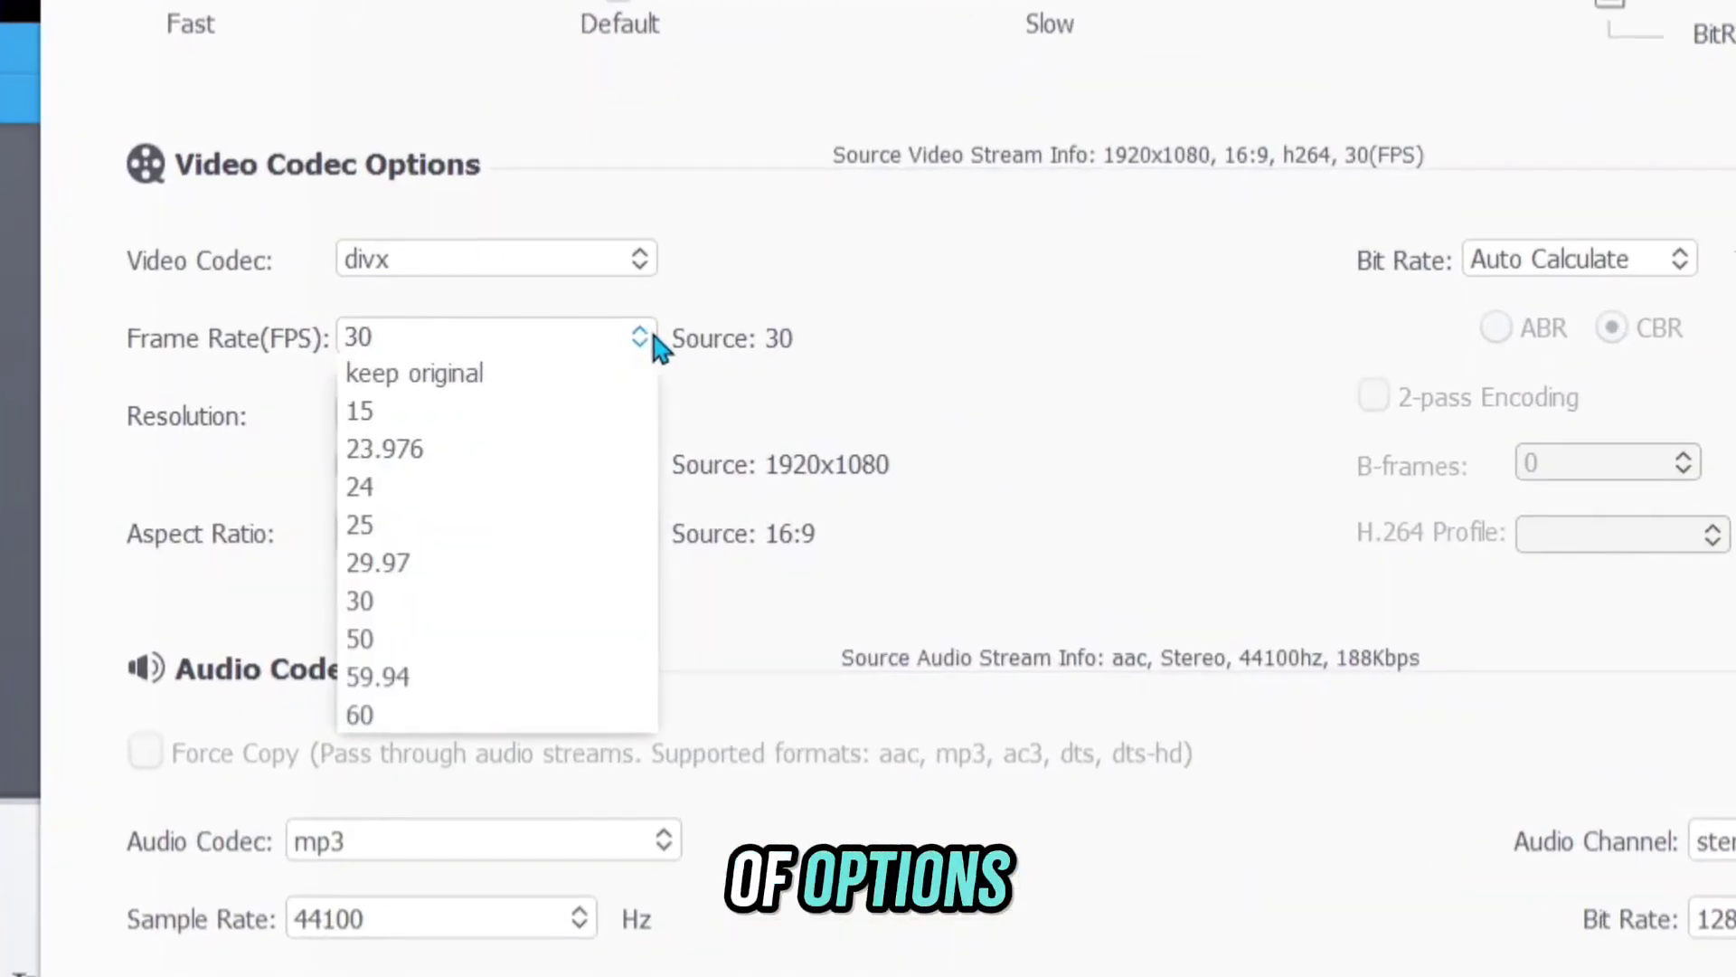
{"action": "left_click", "coordinate": [480, 711]}
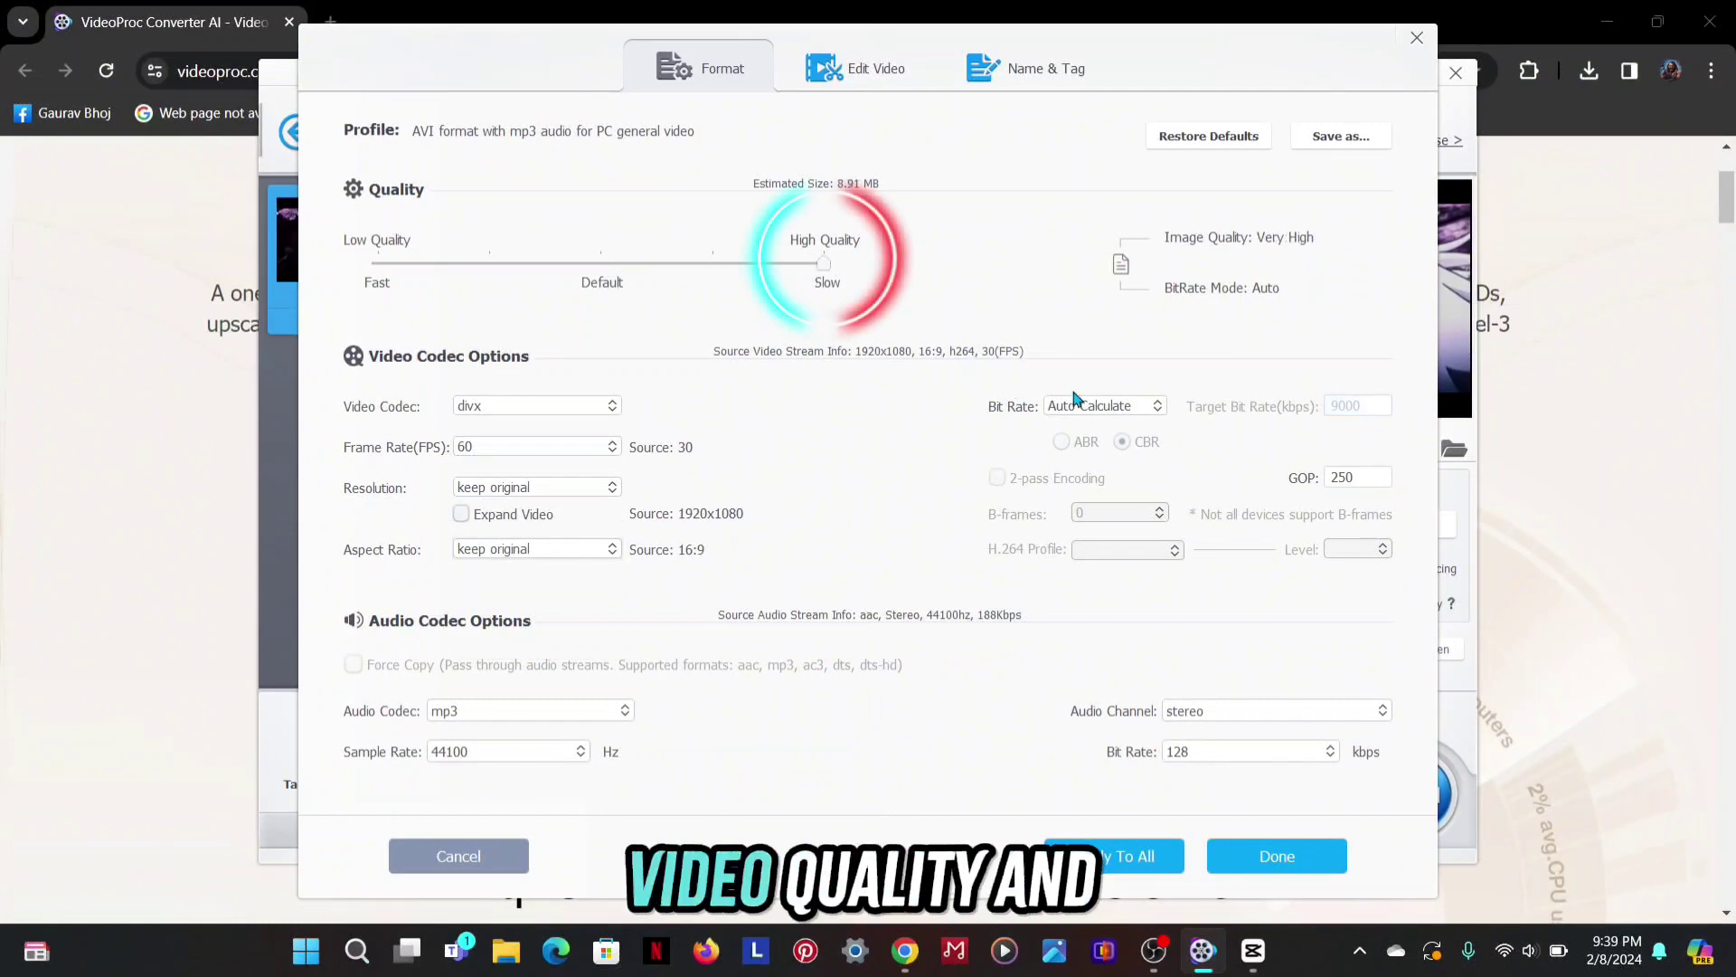
{"action": "left_click", "coordinate": [1154, 406]}
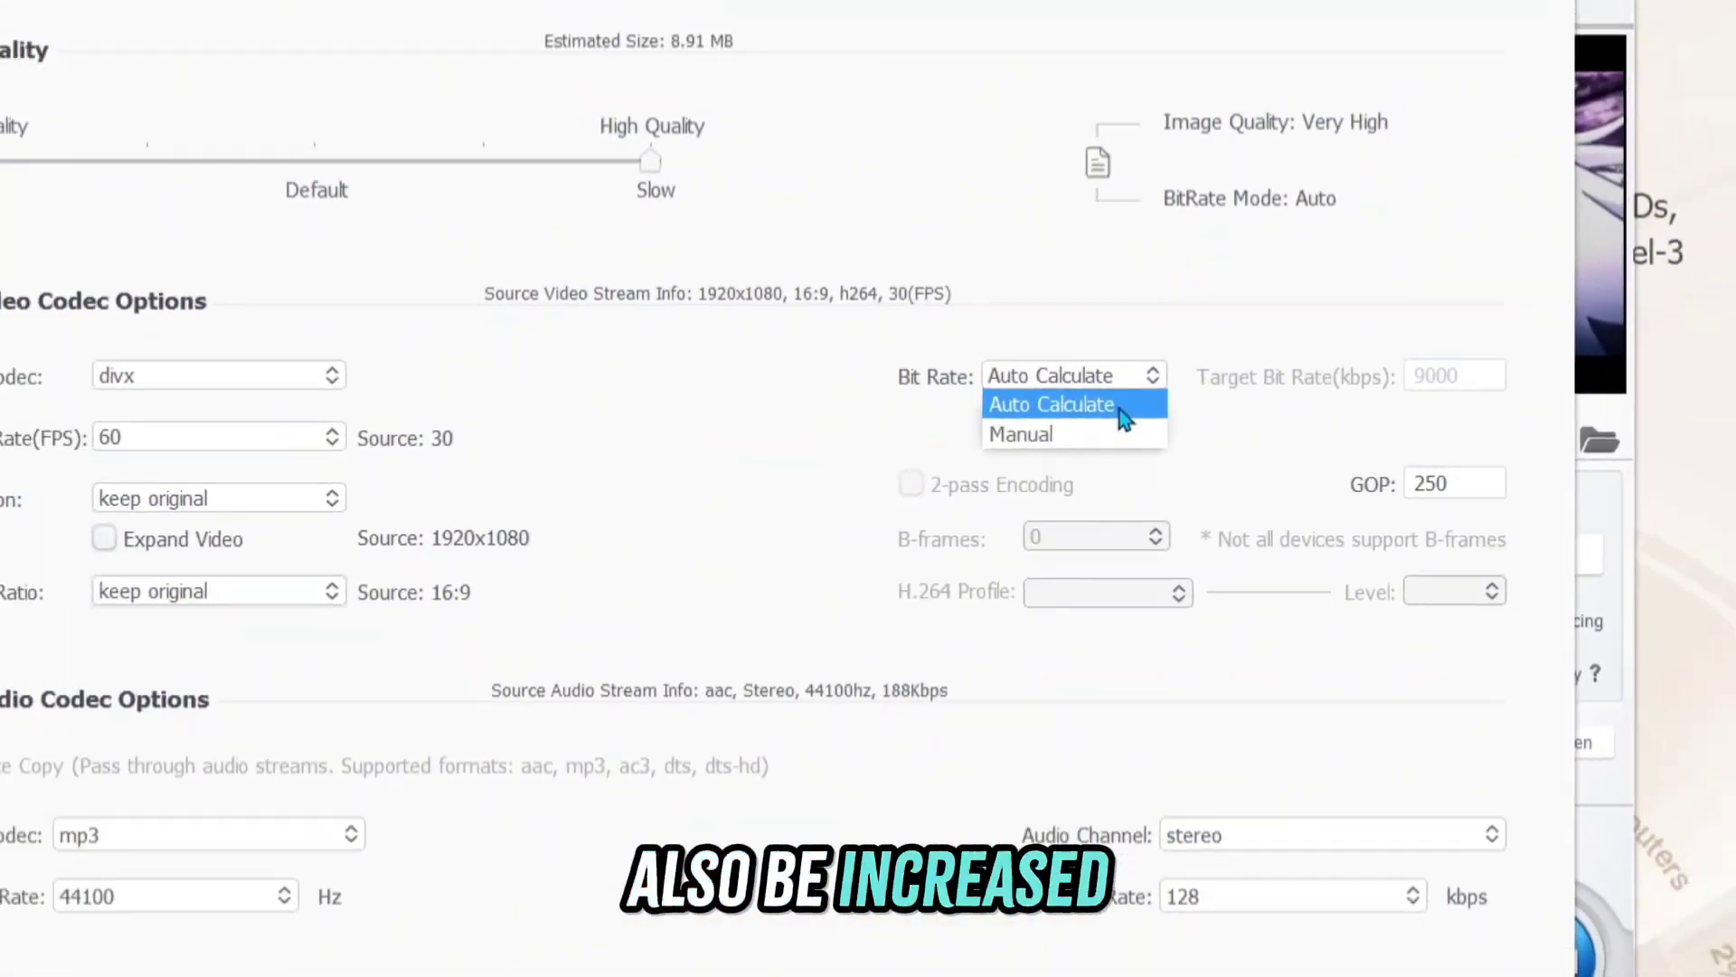
{"action": "left_click", "coordinate": [1154, 406]}
{"action": "left_click", "coordinate": [912, 90]}
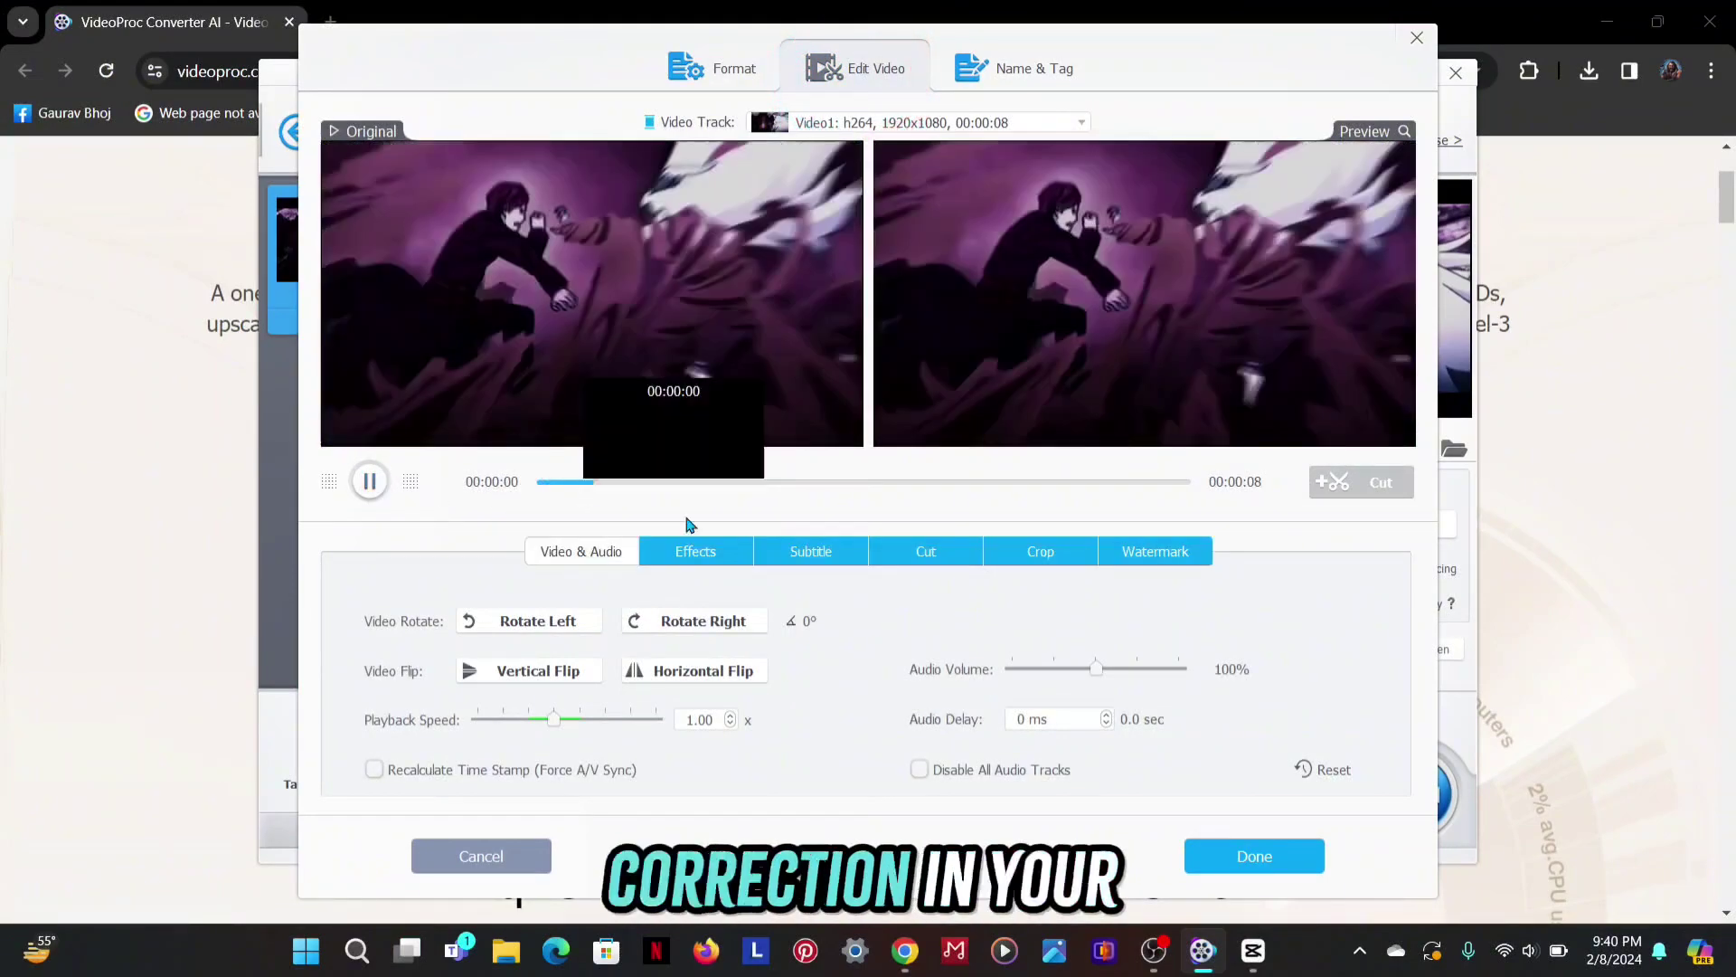
{"action": "left_click", "coordinate": [674, 552]}
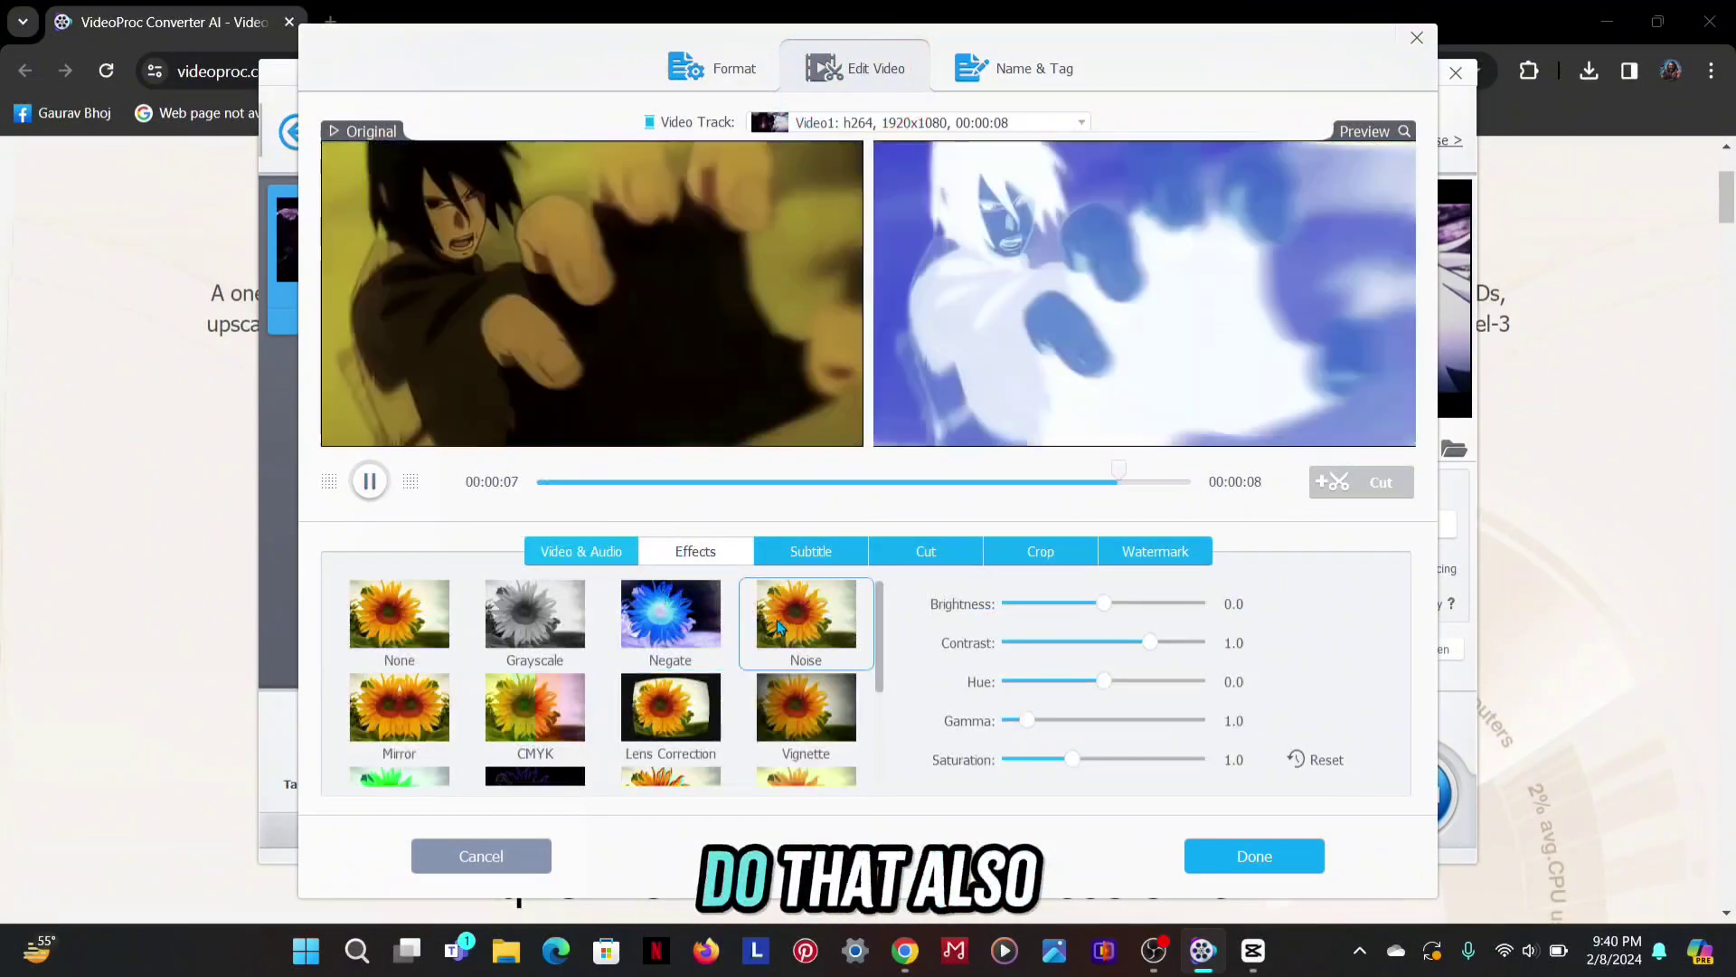
{"action": "left_click", "coordinate": [429, 628]}
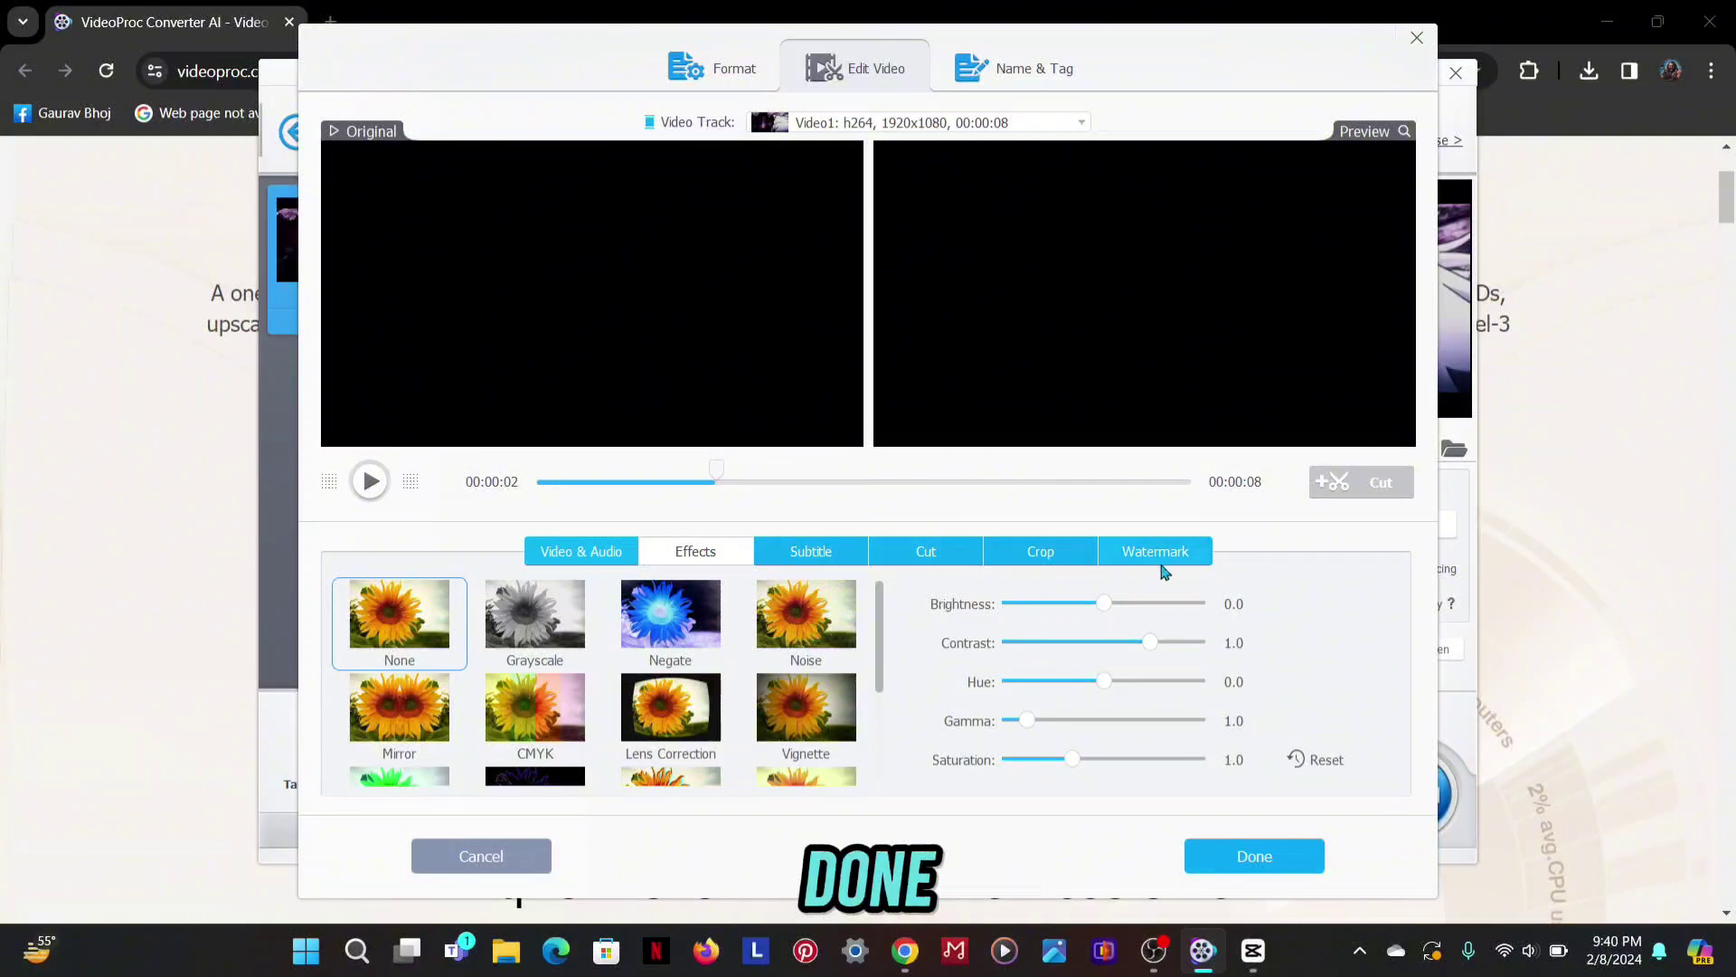
{"action": "left_click", "coordinate": [1255, 855]}
Run the conversion and check the properties of the converted 0208 (1) file
{"action": "left_click", "coordinate": [1407, 800]}
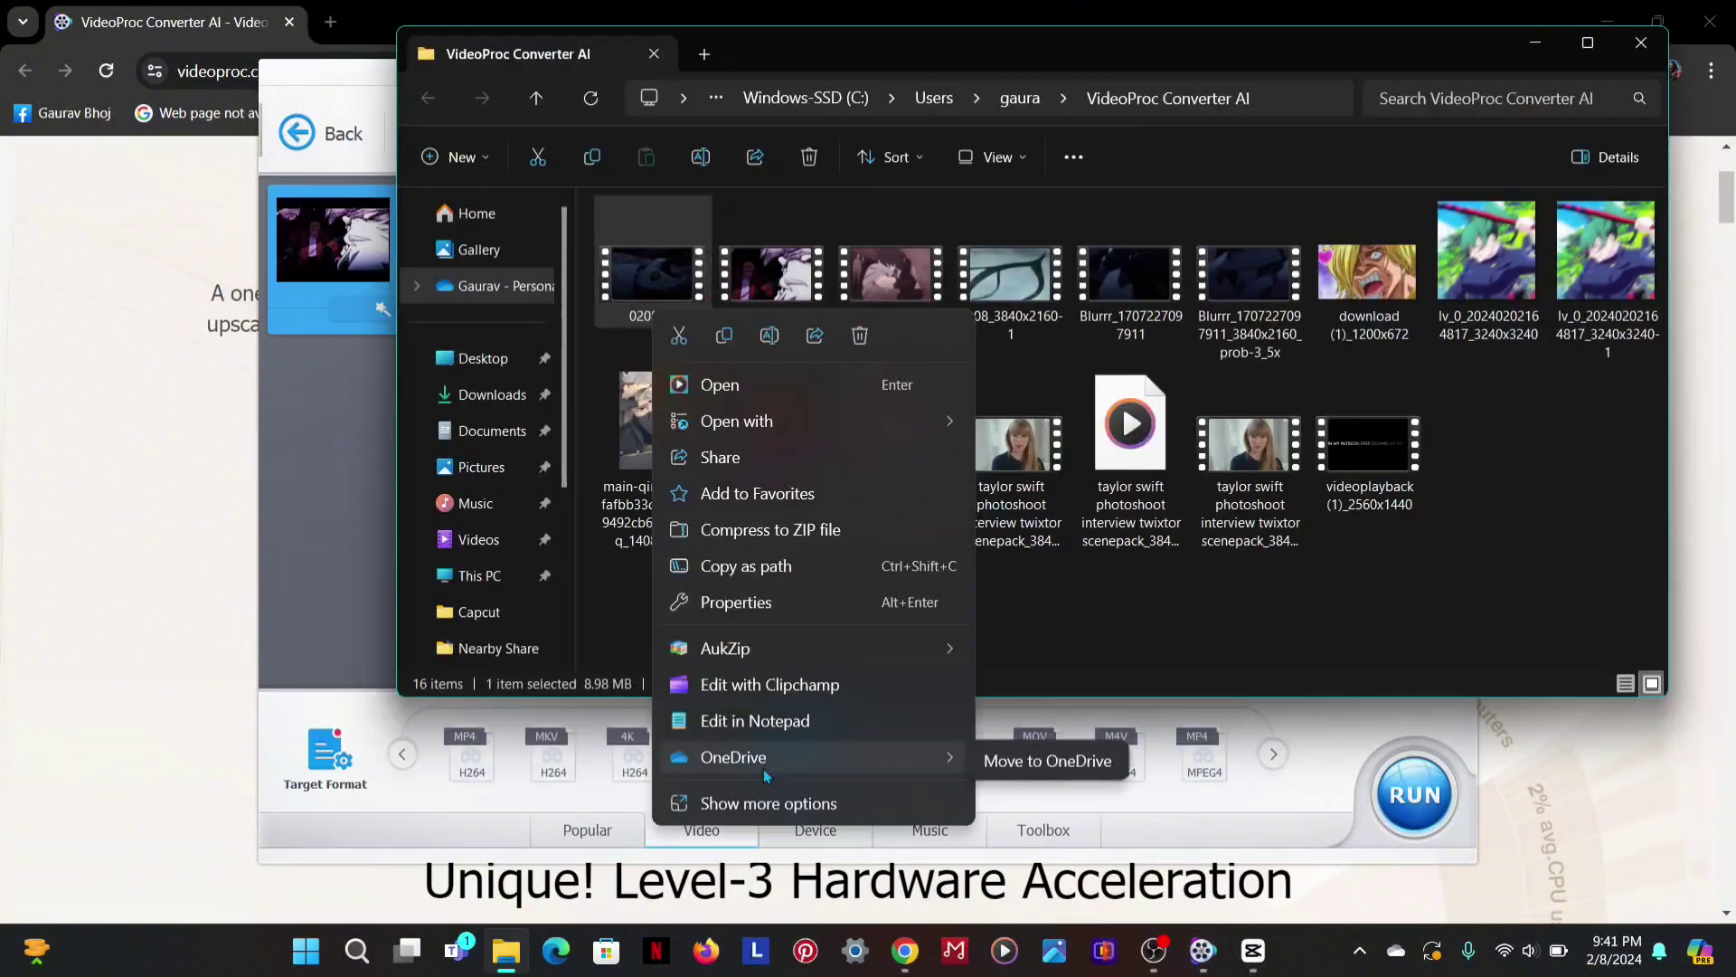
{"action": "left_click", "coordinate": [653, 271]}
{"action": "right_click", "coordinate": [652, 292]}
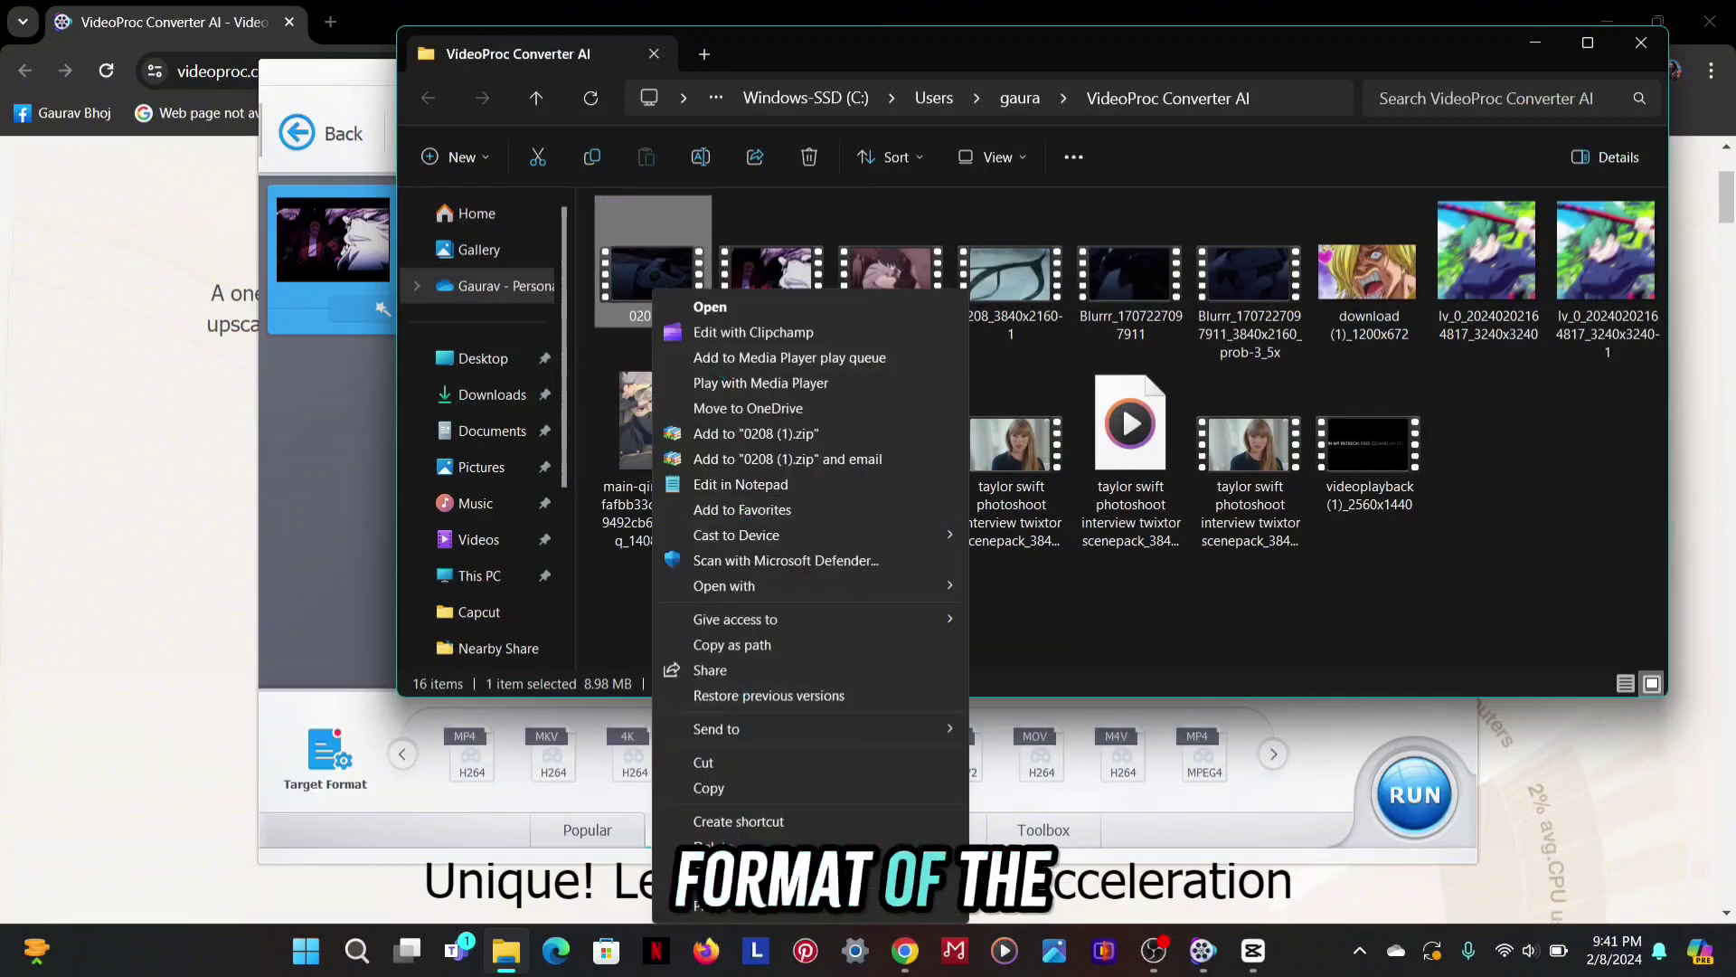
{"action": "left_click", "coordinate": [747, 915]}
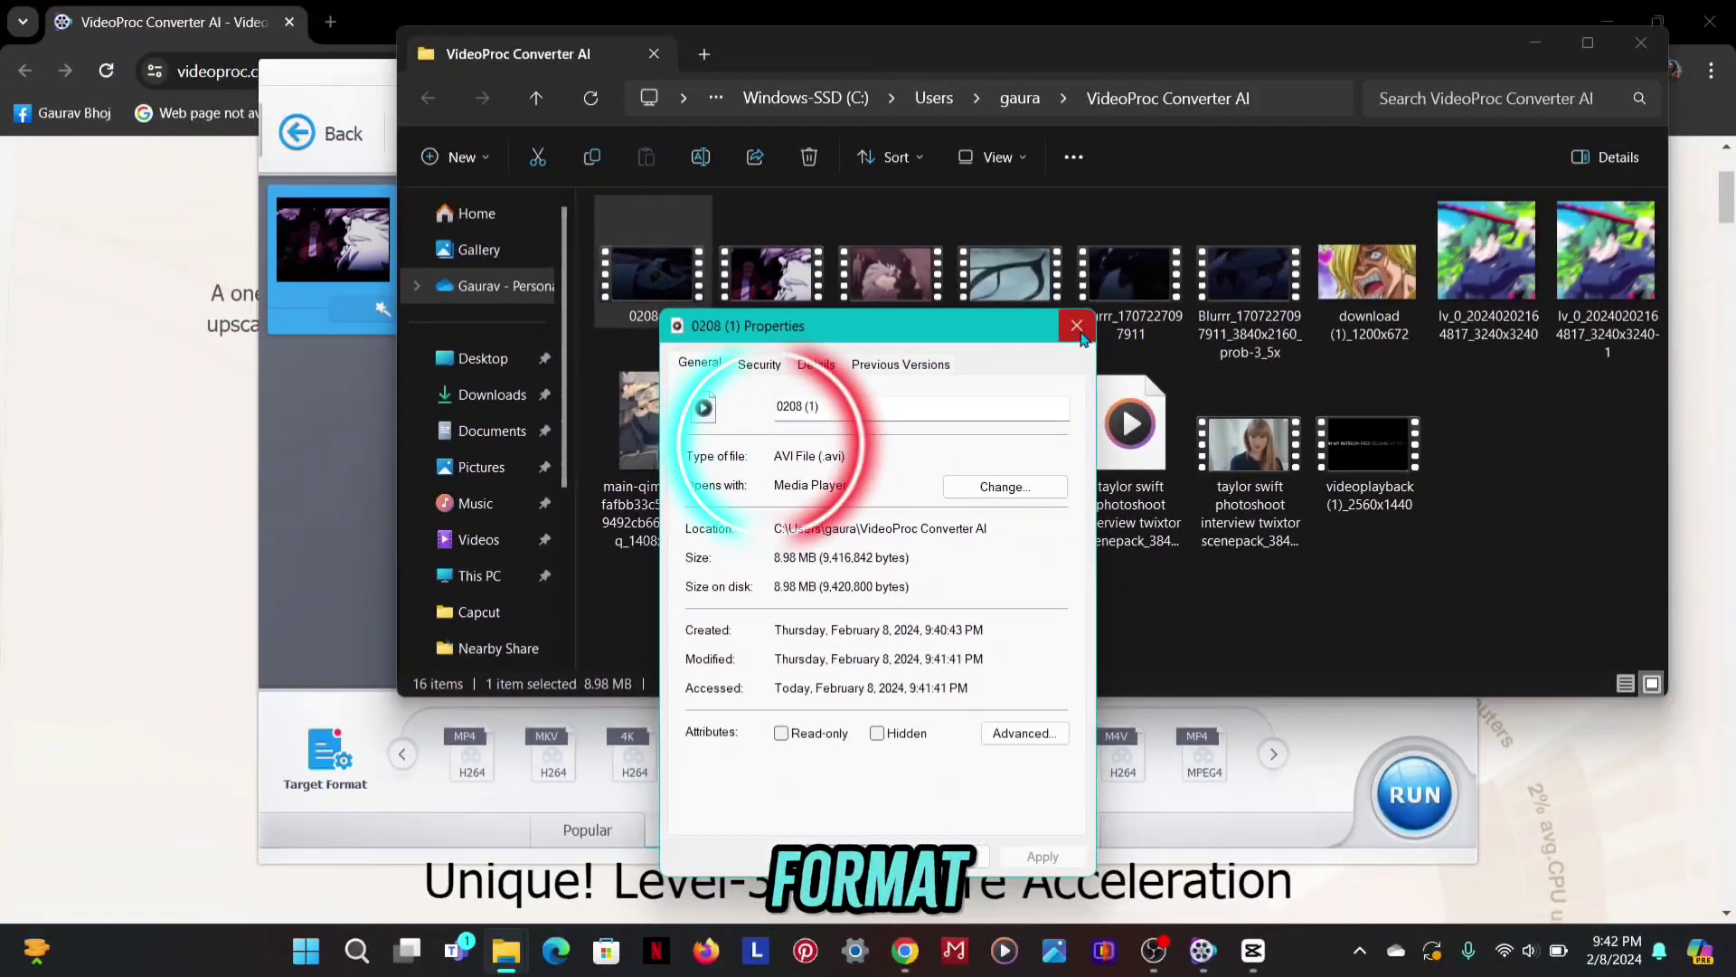
{"action": "left_click", "coordinate": [1222, 213]}
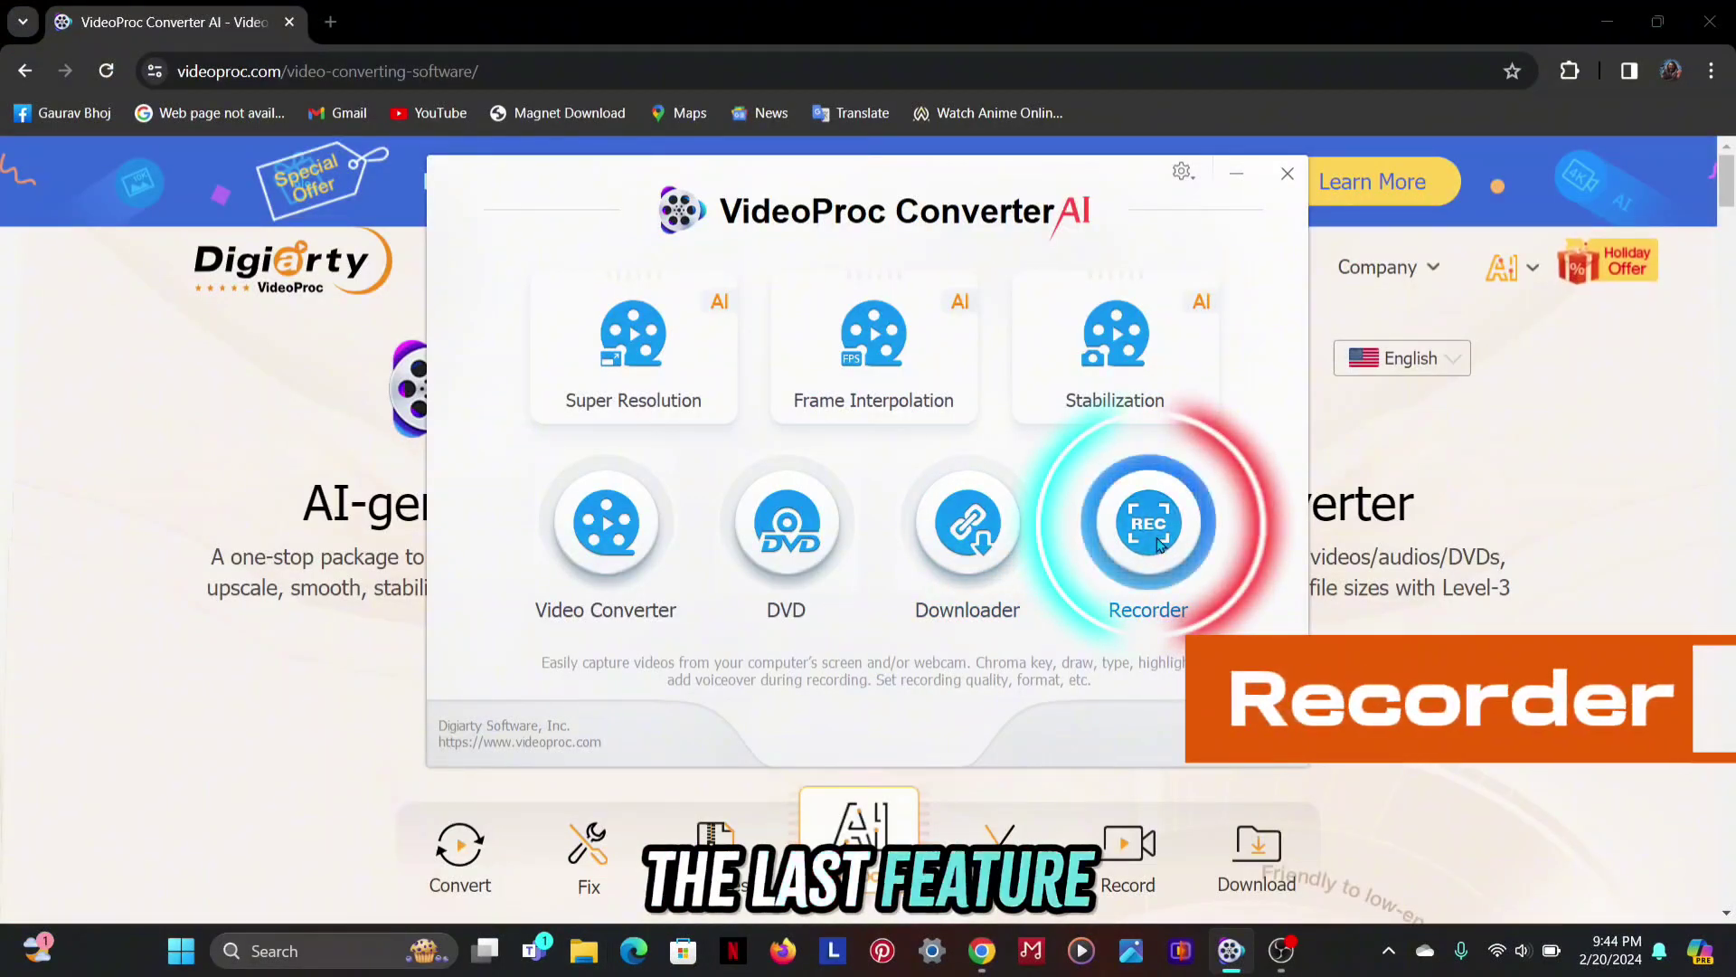
In the Recorder, select the Screen source and start recording after the 5-second countdown
{"action": "left_click", "coordinate": [1149, 524]}
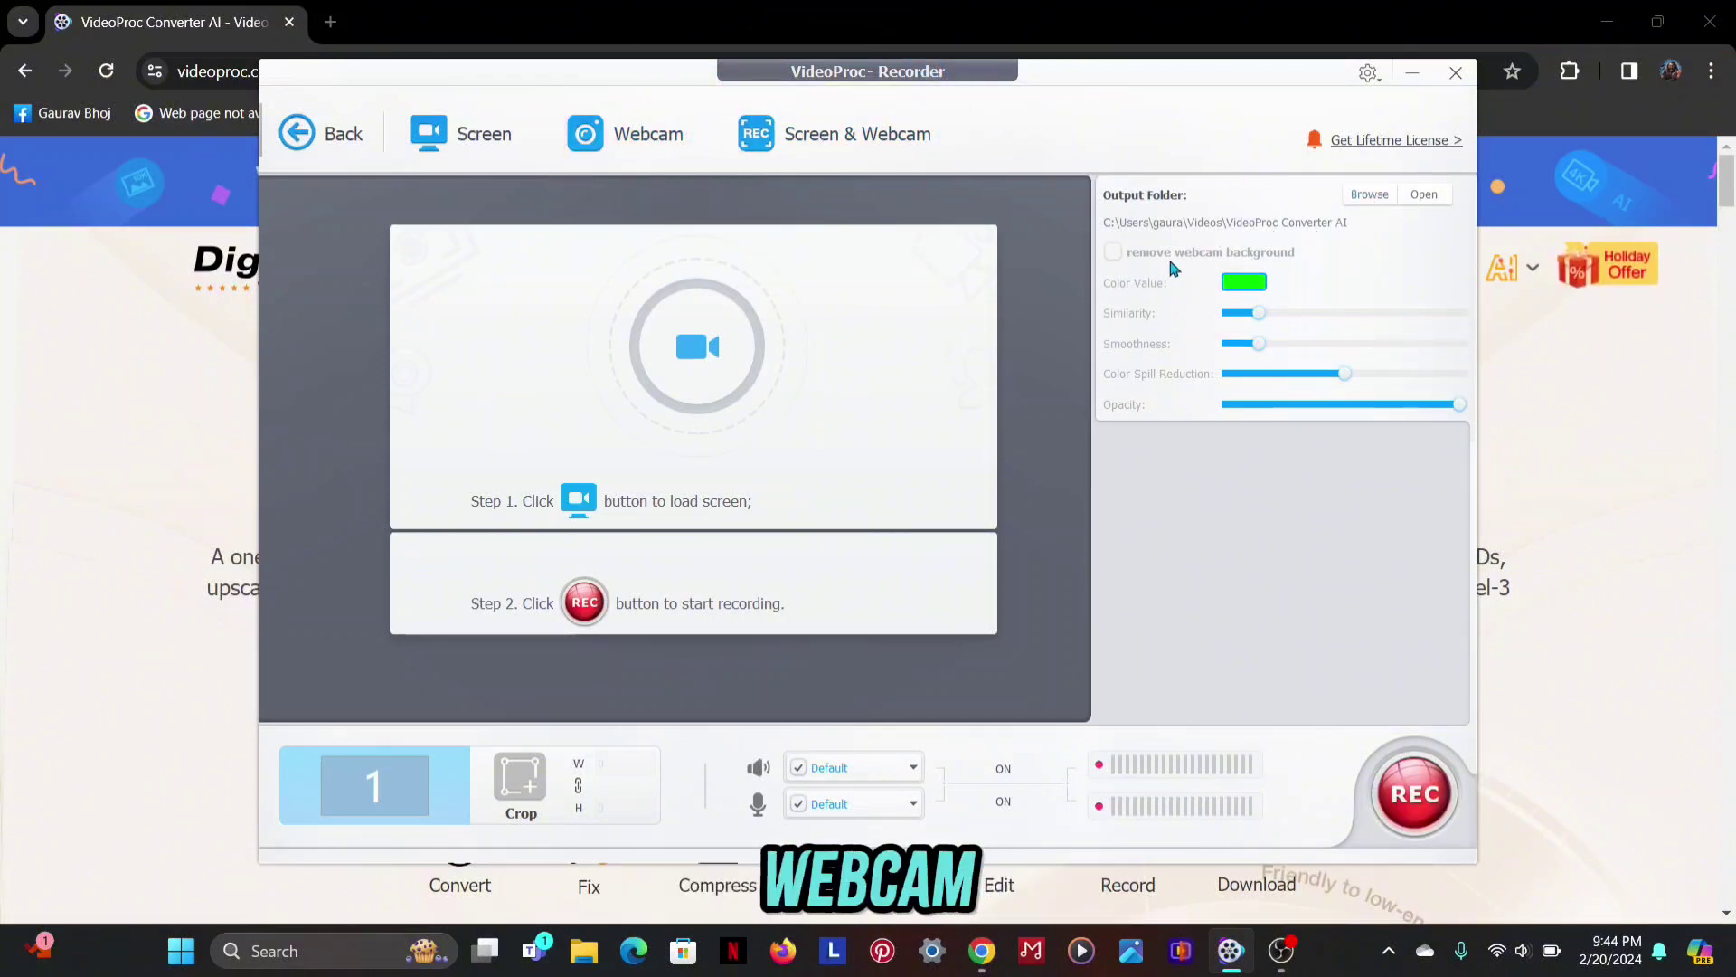
{"action": "left_click", "coordinate": [701, 347]}
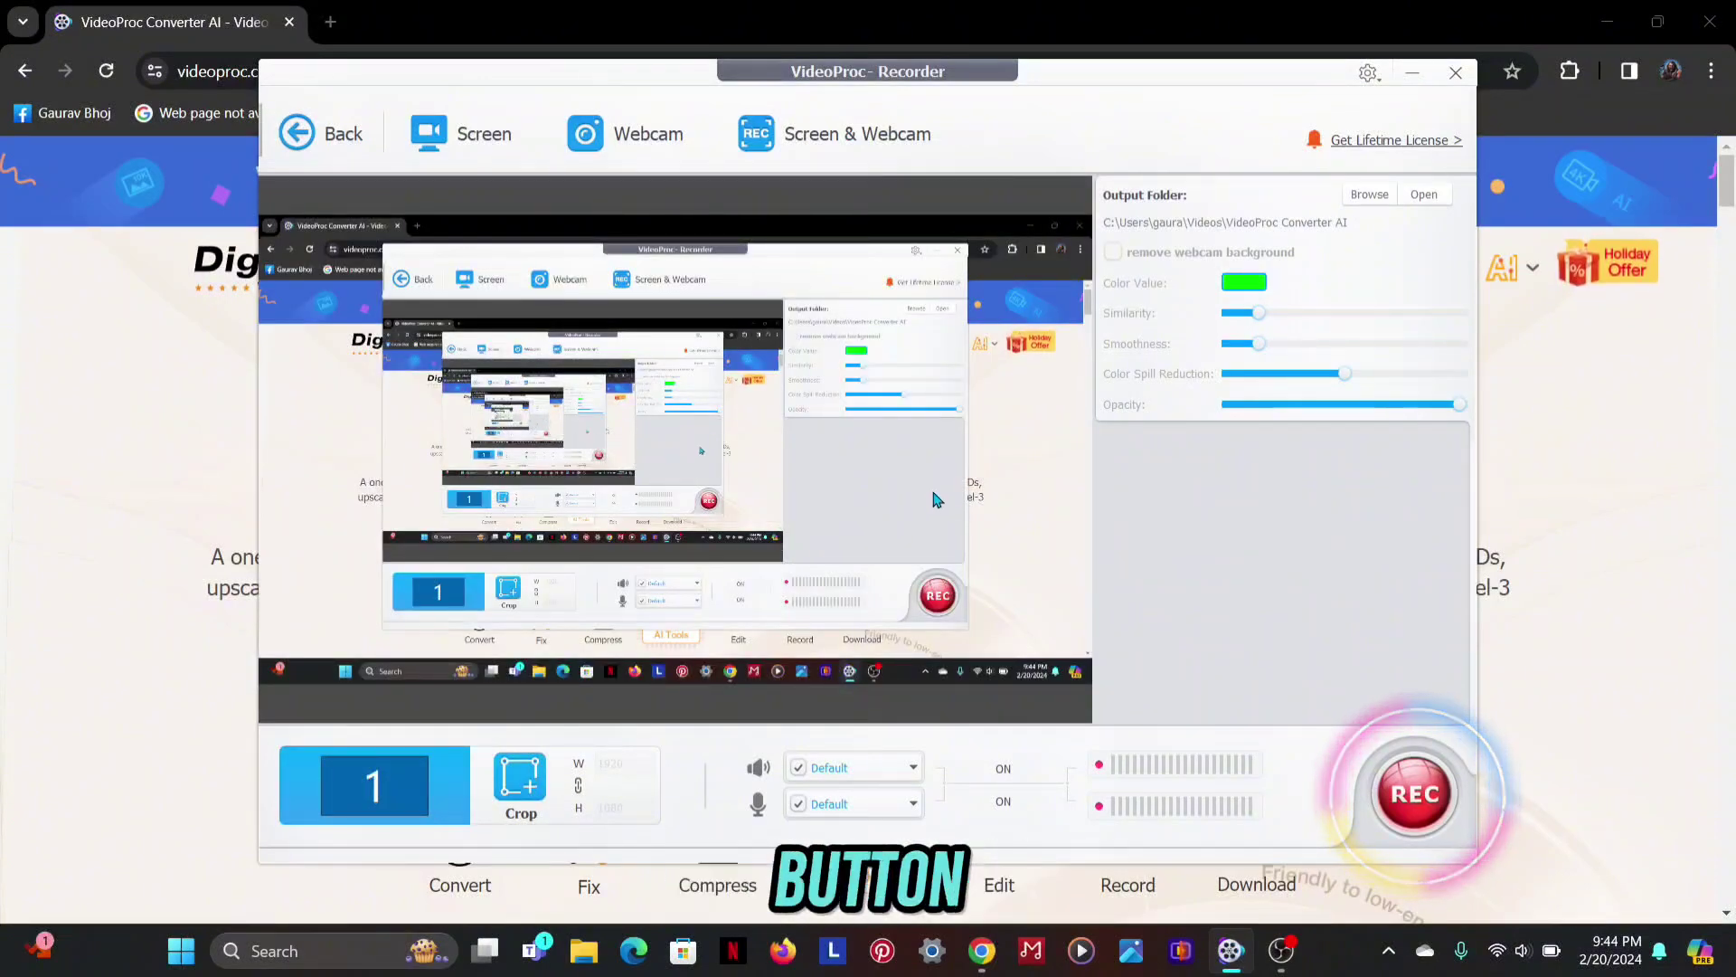
{"action": "left_click", "coordinate": [1411, 800]}
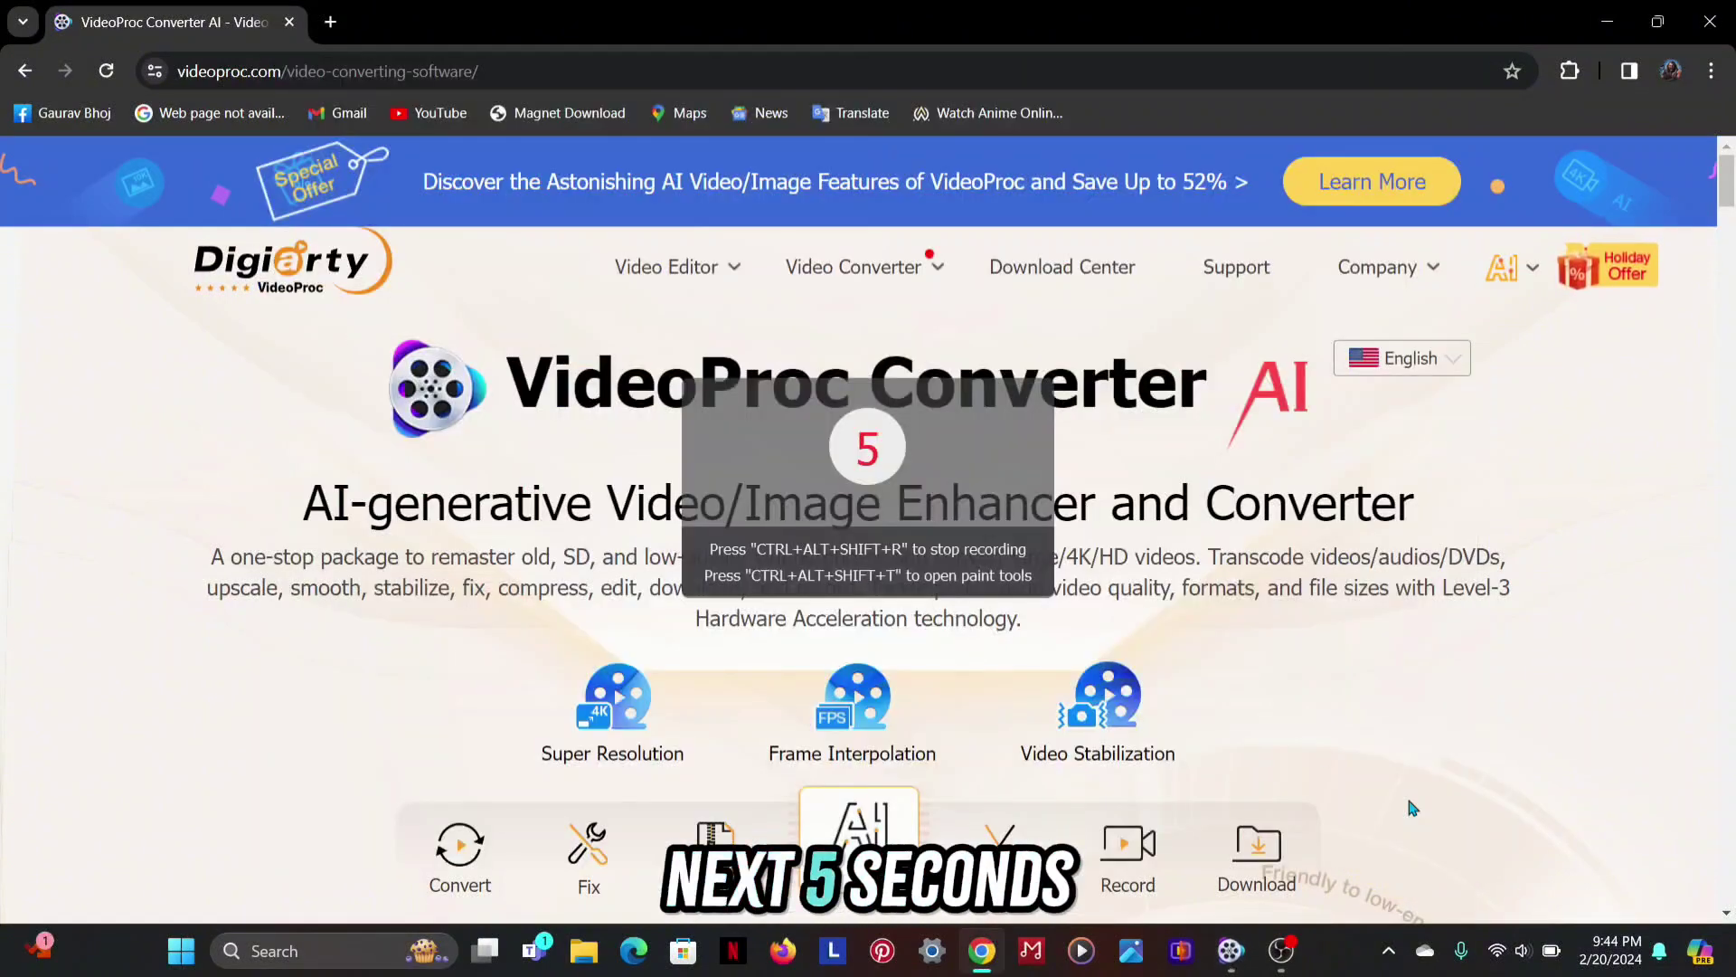